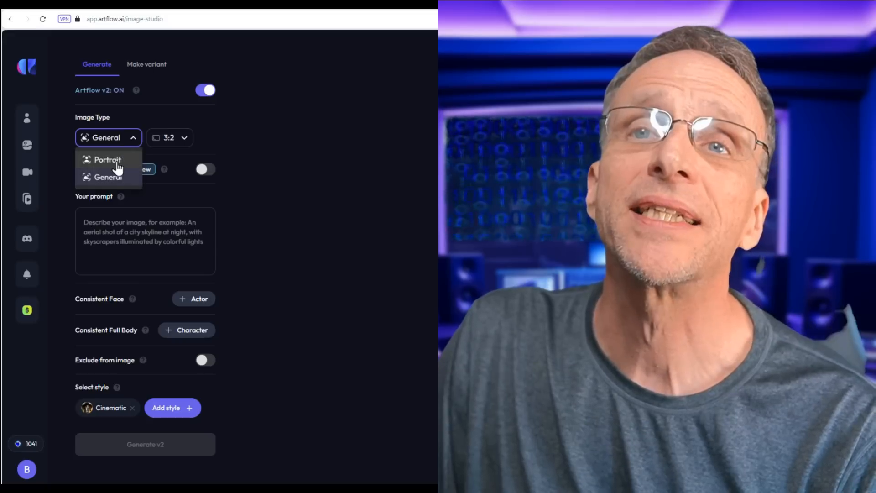
Choose the General image type and enter the prompt "An 80's arcade"
mouse_move(111, 168)
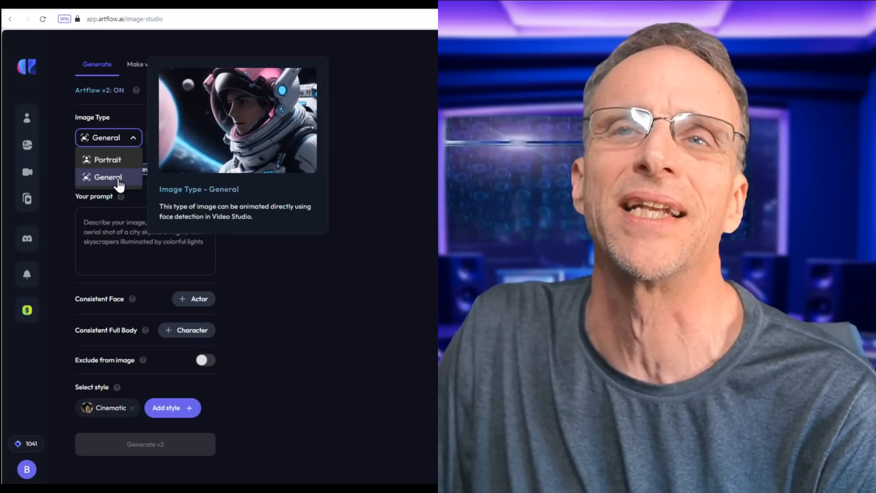
left_click(118, 180)
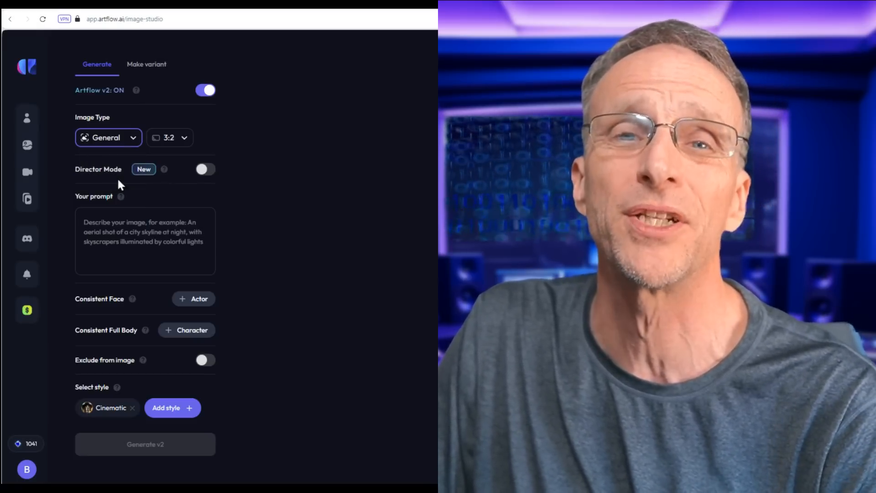
left_click(132, 236)
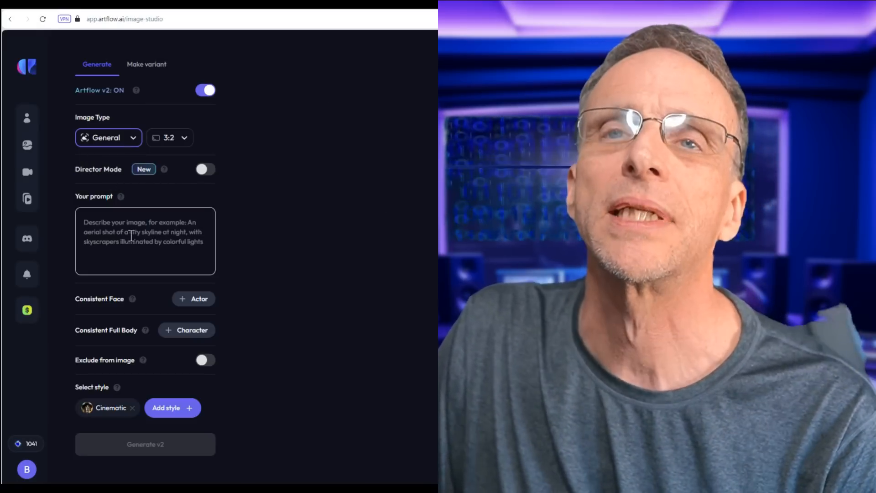
type("An")
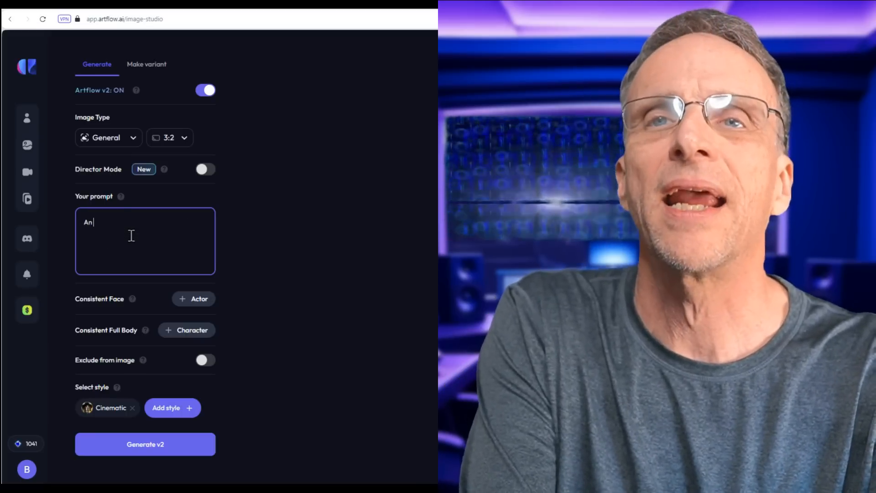
type(" 80's arcade")
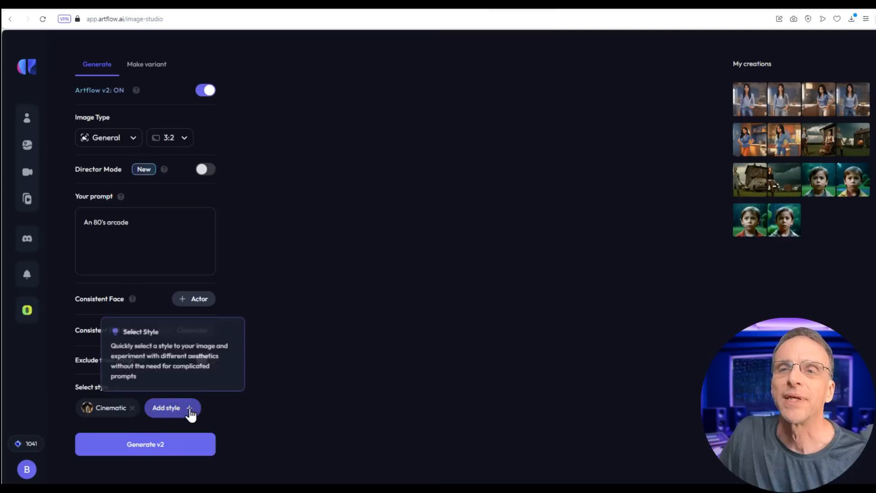
Browse the available image styles, keep Cinematic, and generate the arcade images
left_click(190, 411)
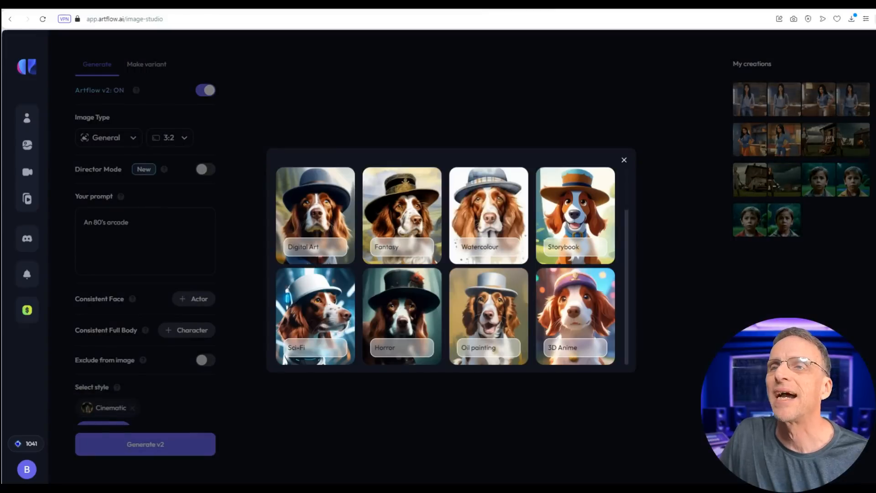
left_click(133, 422)
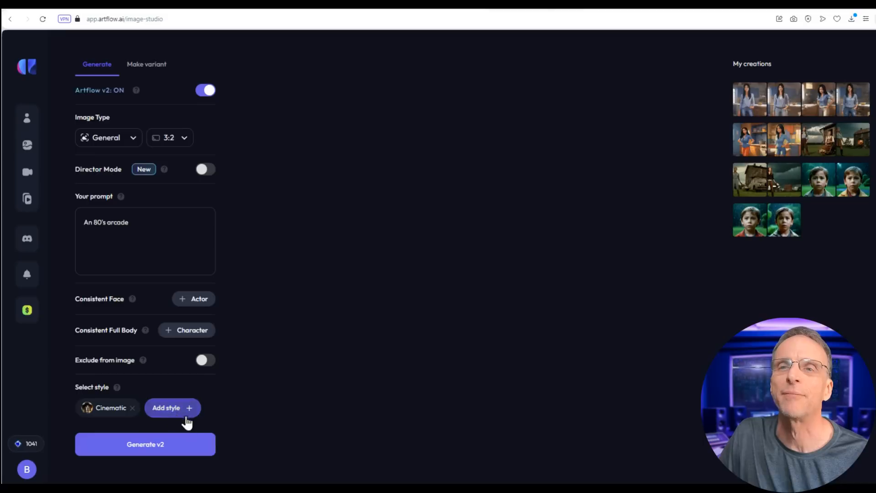
left_click(164, 449)
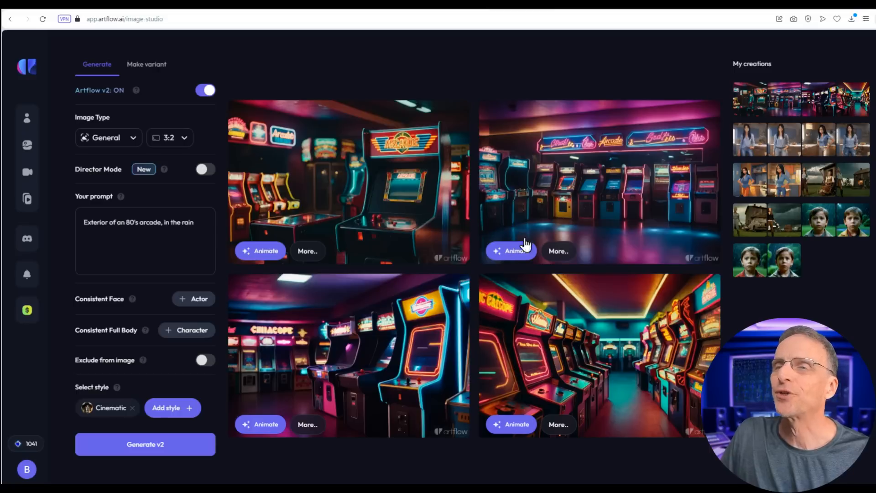
Open the first arcade image for animation in the story editor, and return to the generated images
left_click(259, 251)
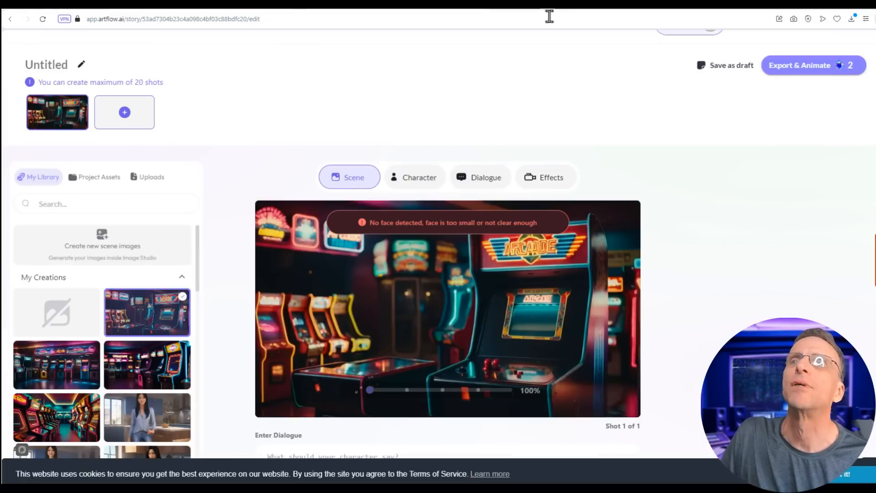
scroll(438, 246, "up", 1)
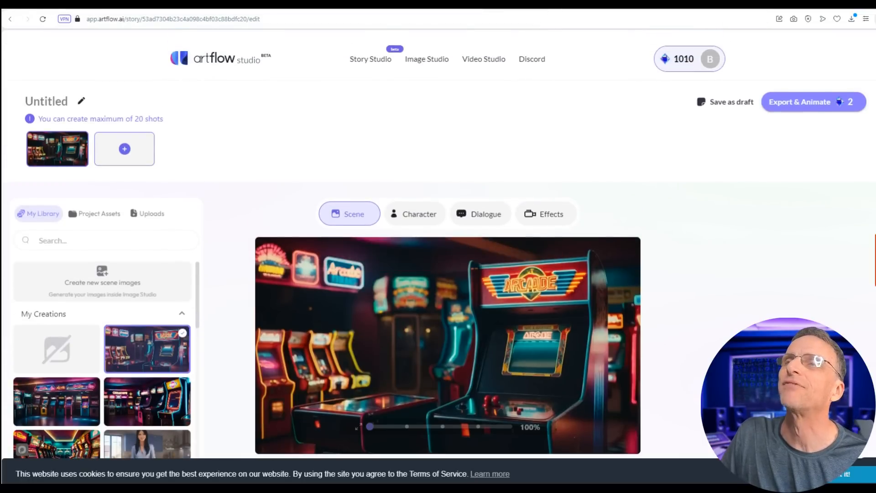
left_click(451, 6)
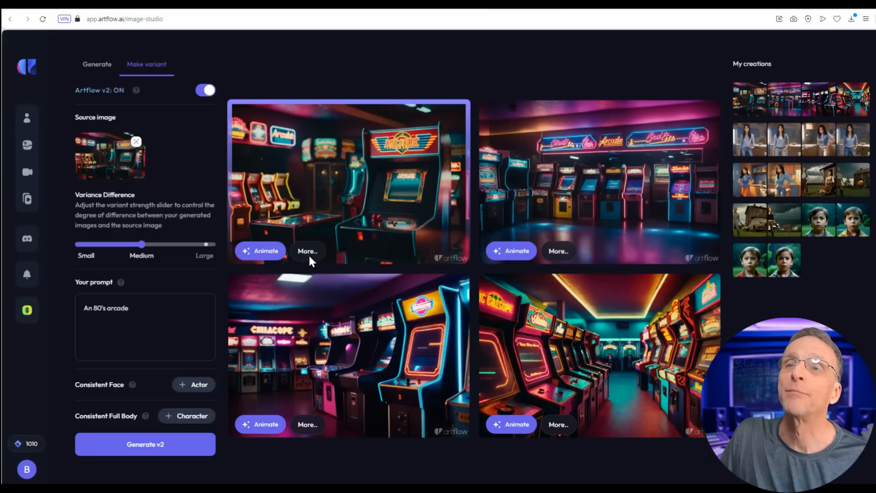
Review the additional options offered for the first arcade image, including variants, video creation and watermark-less download
left_click(308, 253)
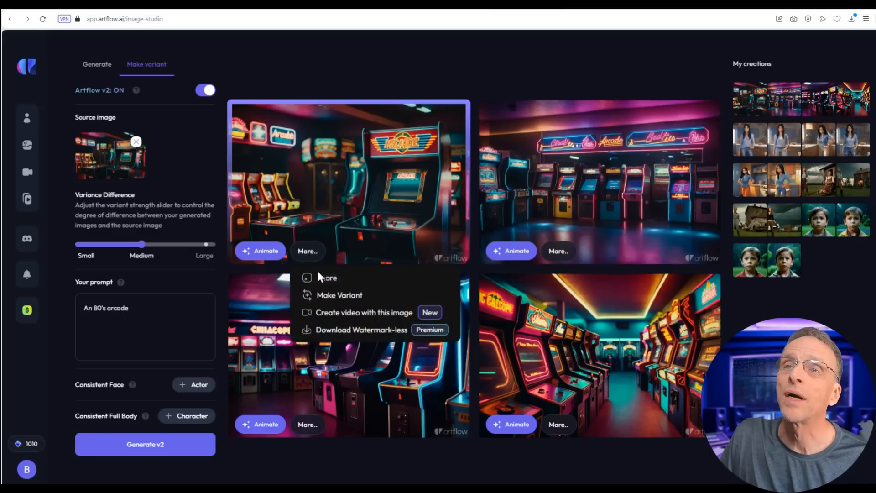
left_click(363, 320)
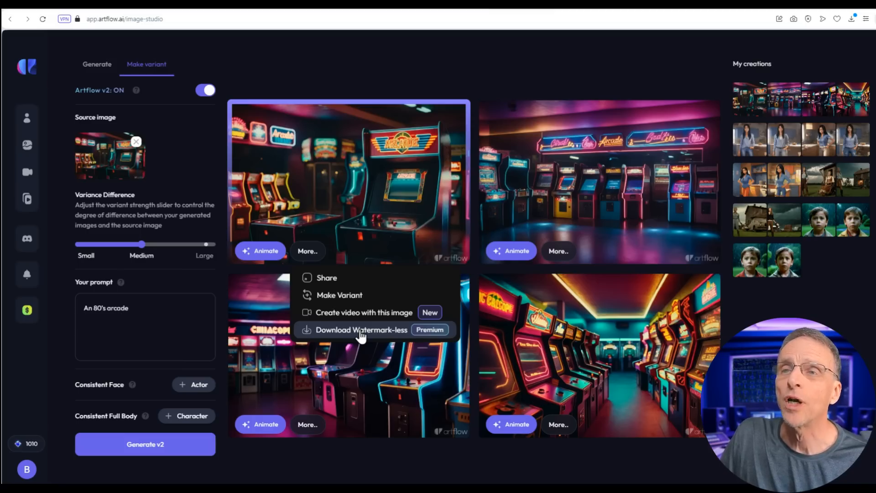
left_click(390, 451)
Generate new images from the prompt "Exterior of an 80's arcade in the rain"
left_click(131, 316)
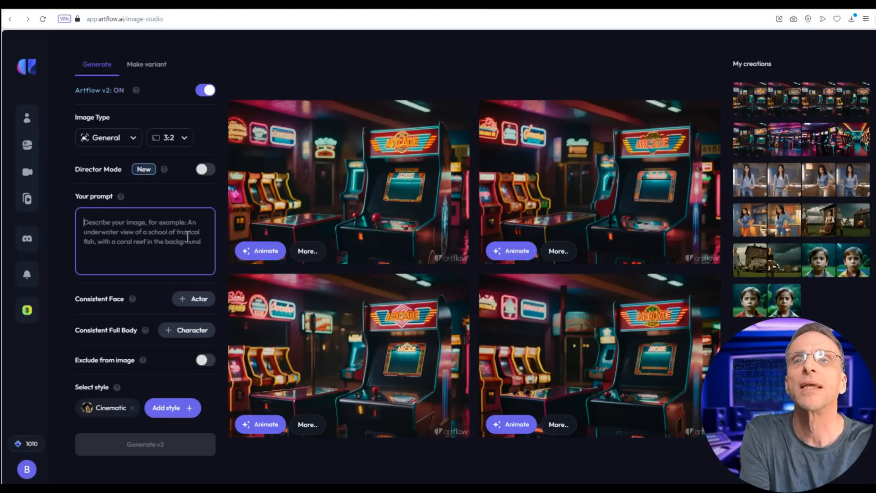
type("Ext")
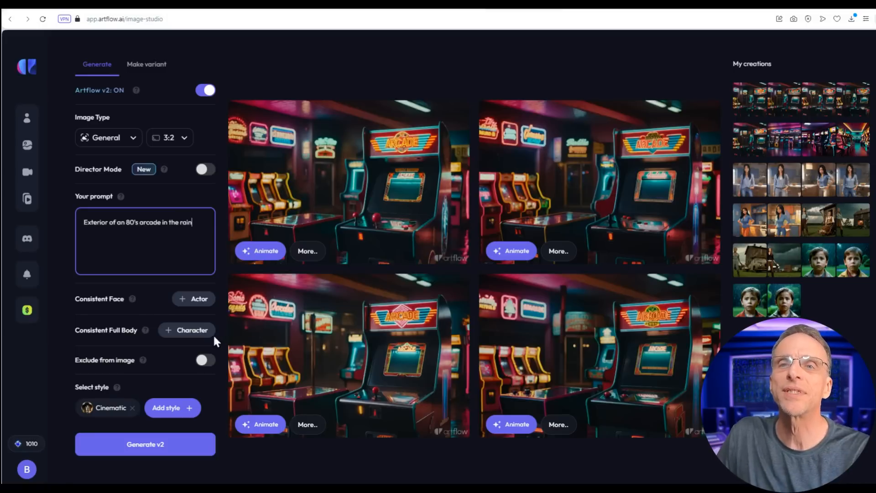
left_click(145, 445)
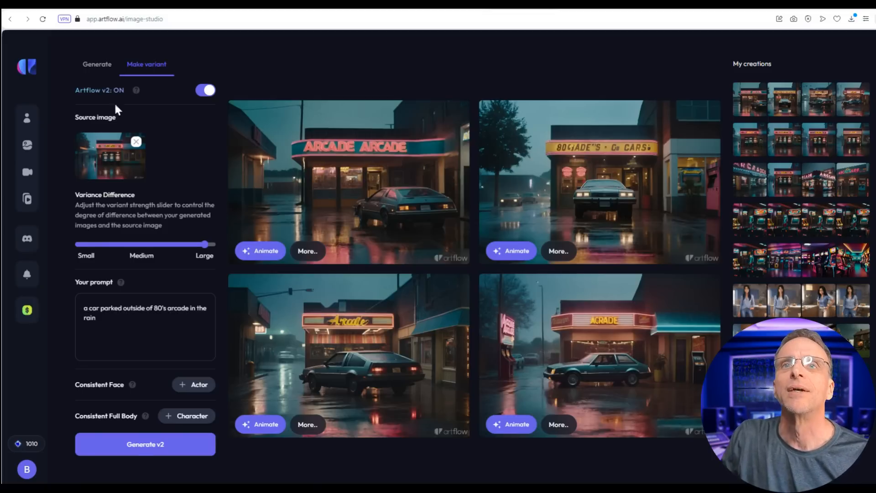
Open the Character Builder and check the options available for the custom female actor
left_click(25, 119)
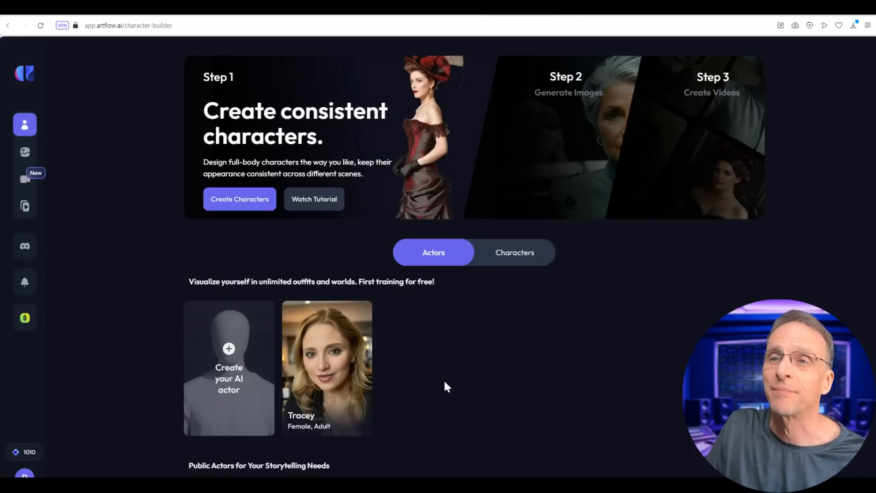
scroll(443, 383, "down", 1)
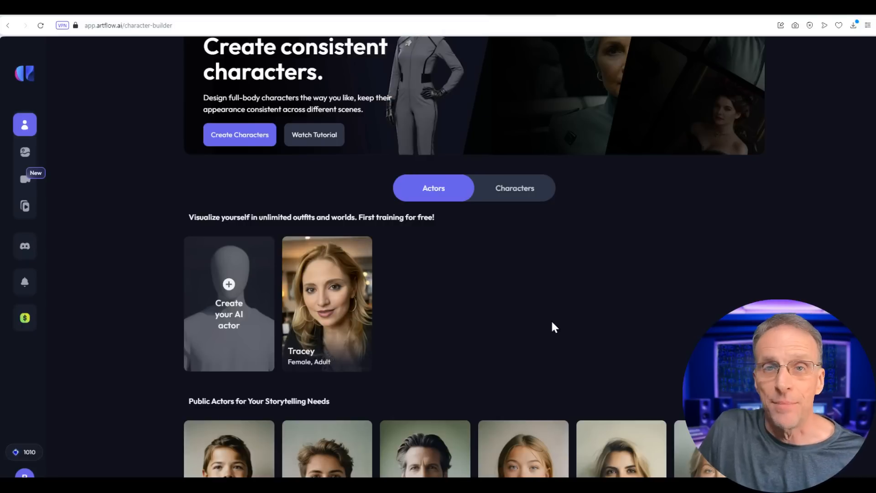
mouse_move(300, 277)
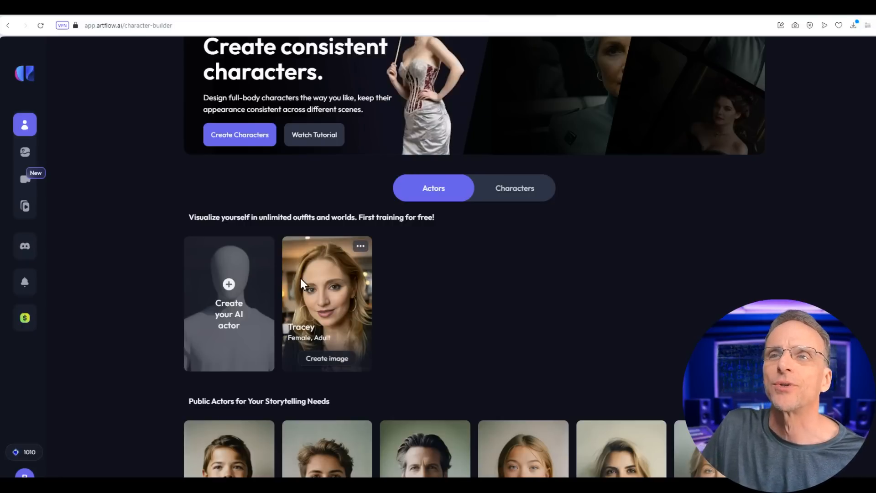
left_click(361, 246)
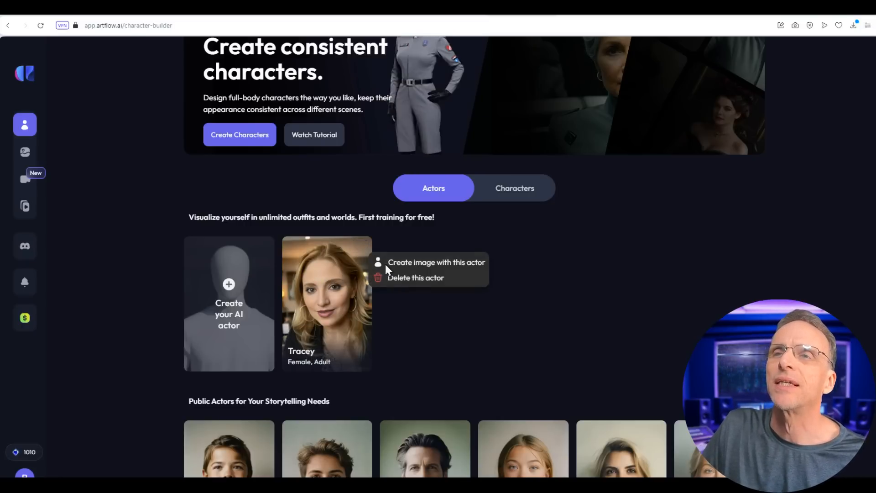
Open the Image Studio gallery and examine the generated actor images and arcade exteriors
mouse_move(35, 157)
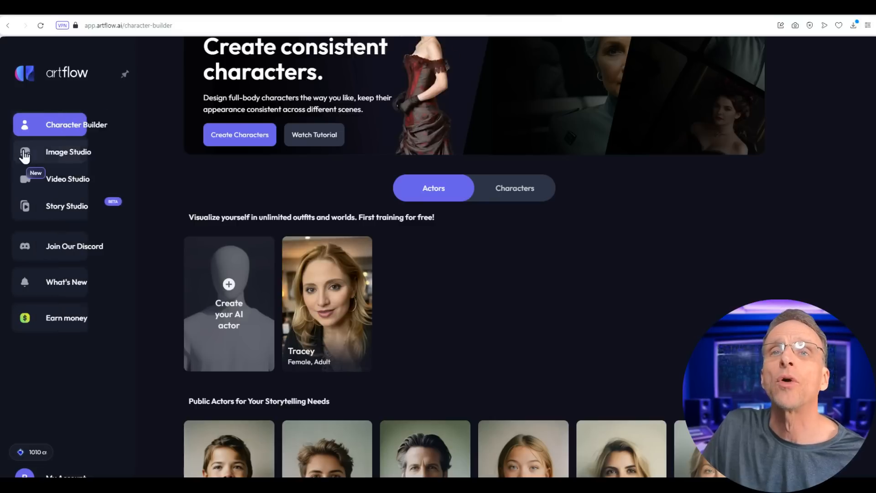
left_click(34, 157)
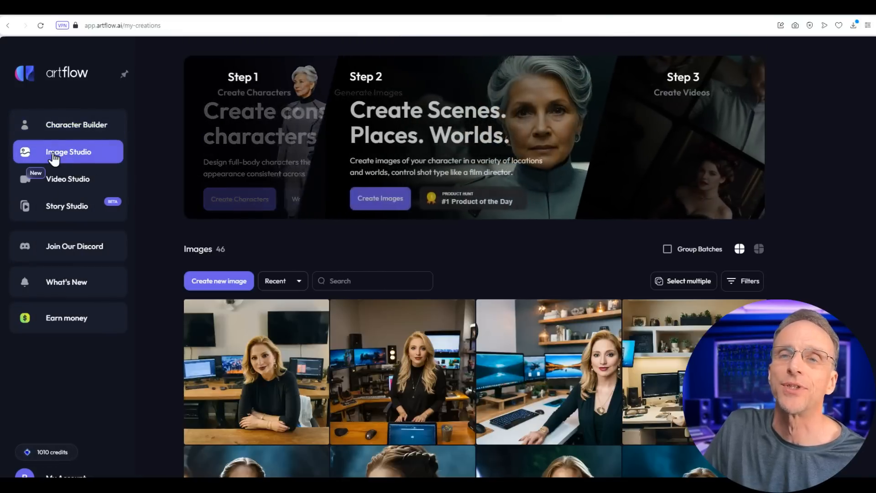
scroll(803, 325, "down", 3)
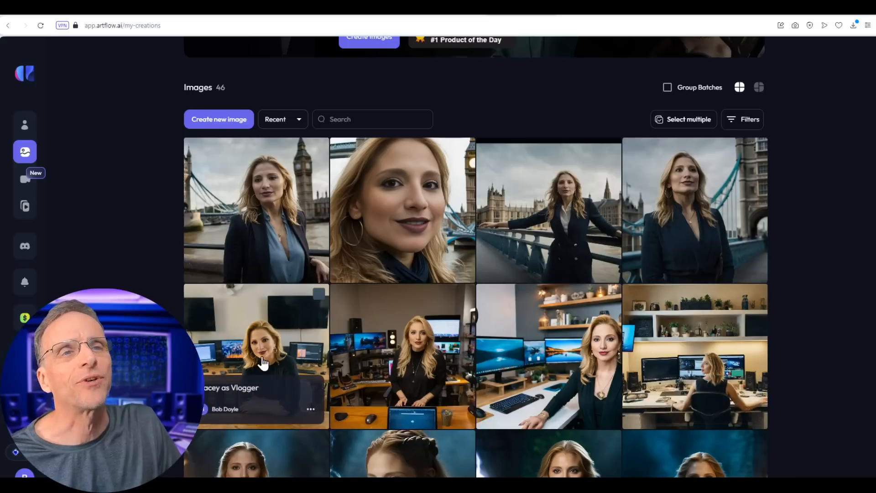
scroll(415, 349, "down", 2)
scroll(415, 349, "down", 3)
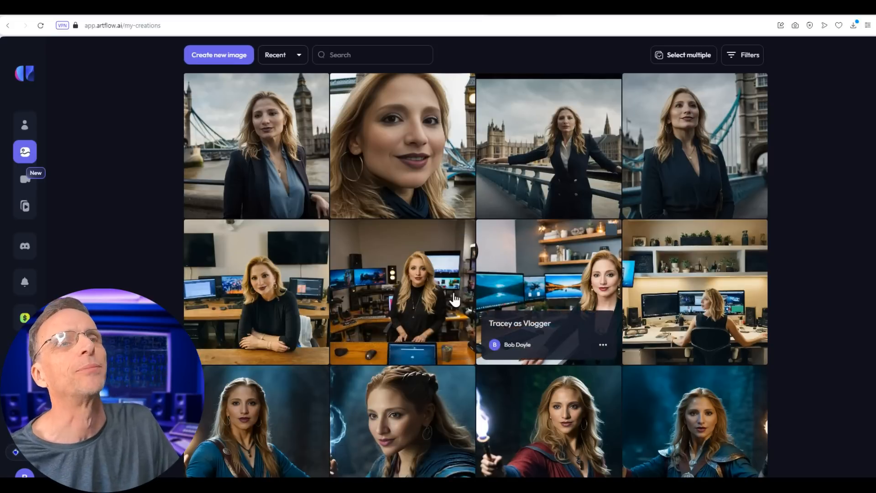
scroll(420, 402, "down", 4)
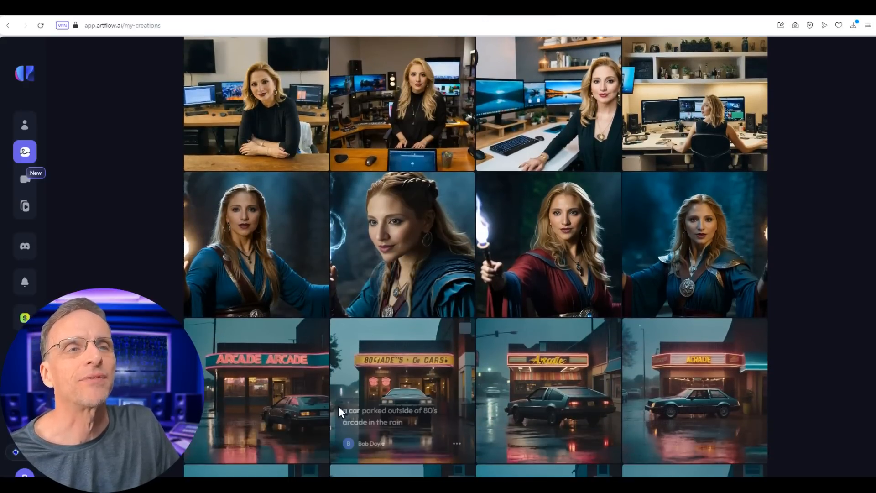
scroll(289, 332, "up", 8)
scroll(751, 165, "up", 2)
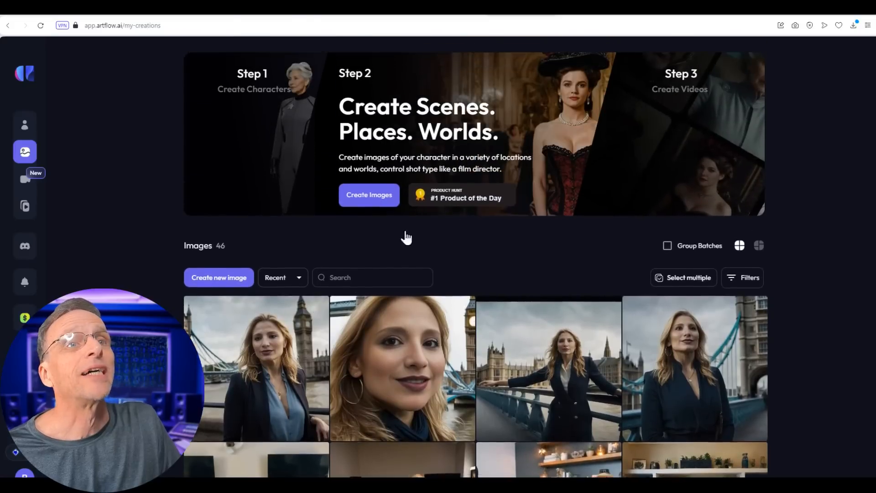
Start a new image and set its image type to Portrait
left_click(223, 282)
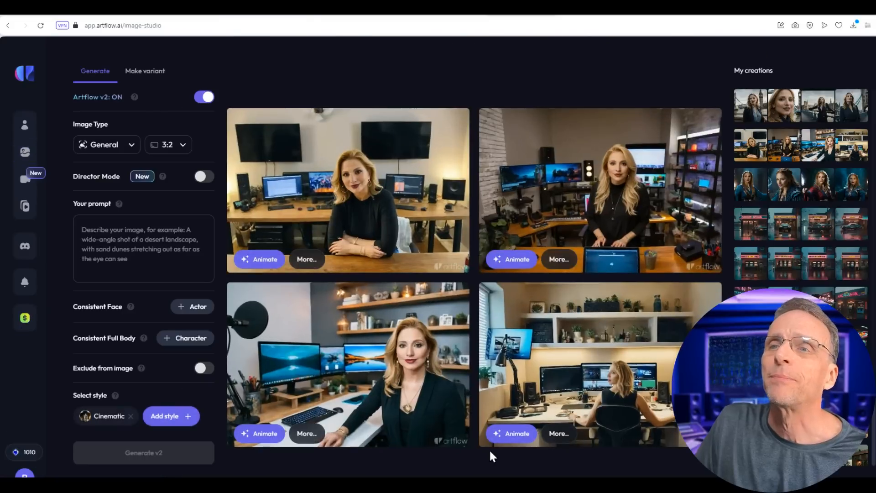
left_click(117, 151)
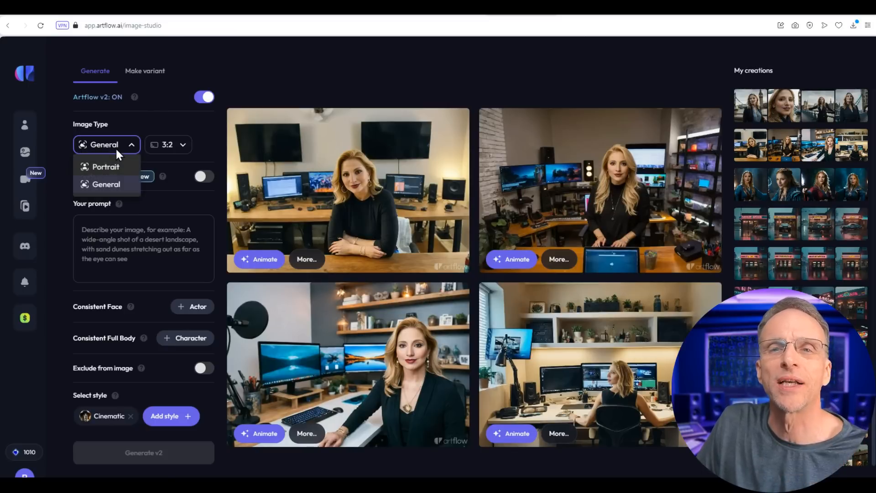
left_click(117, 170)
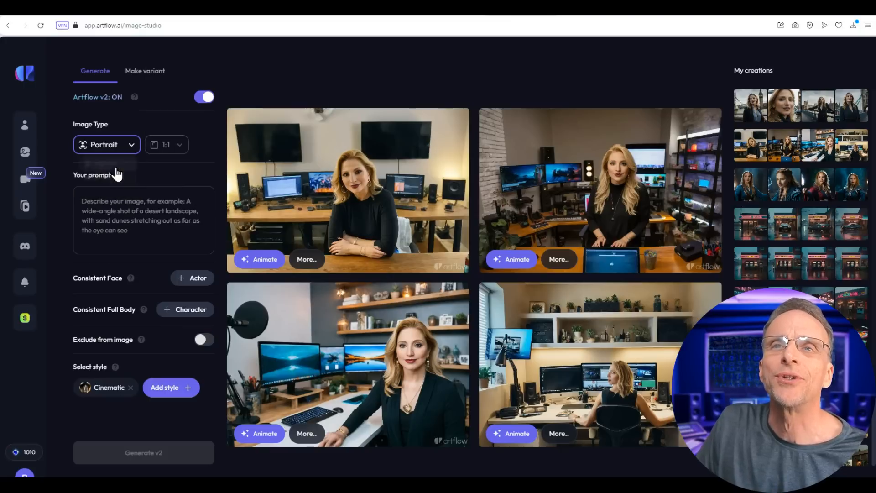
Add the custom female actor as the consistent face and complete the prompt with "in front of an 80's arcade in the rain"
left_click(163, 221)
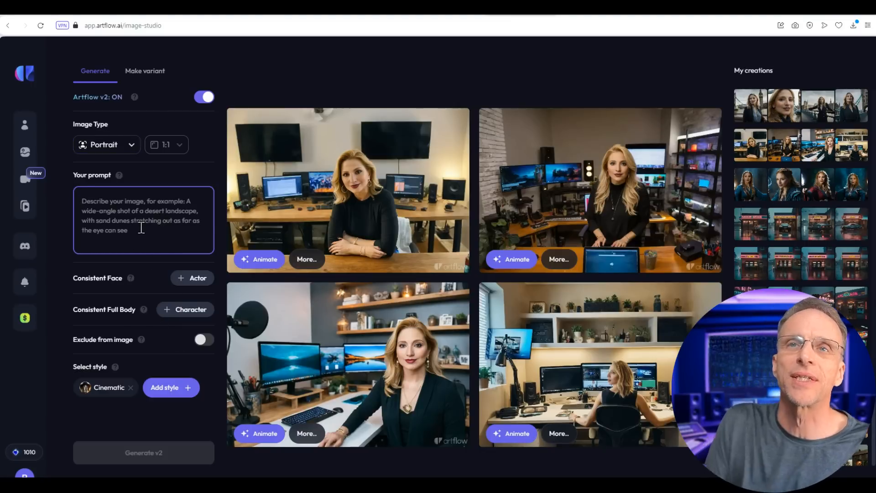
left_click(196, 282)
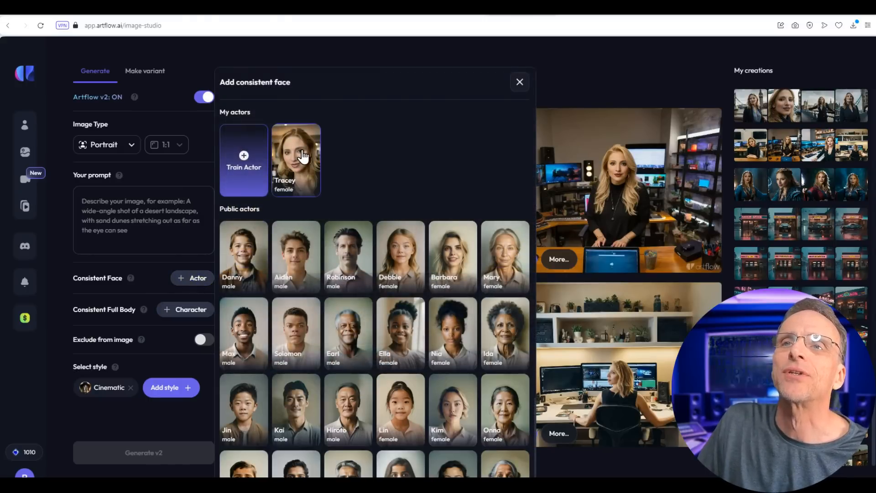
left_click(300, 156)
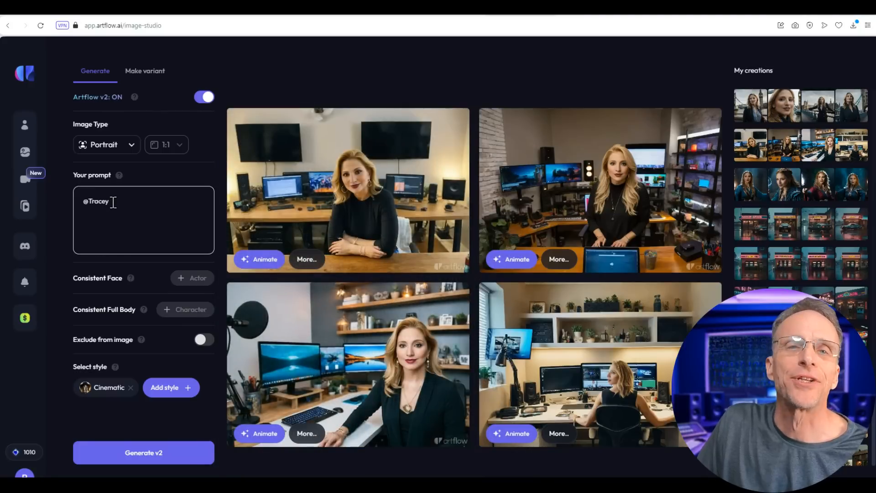
left_click(138, 204)
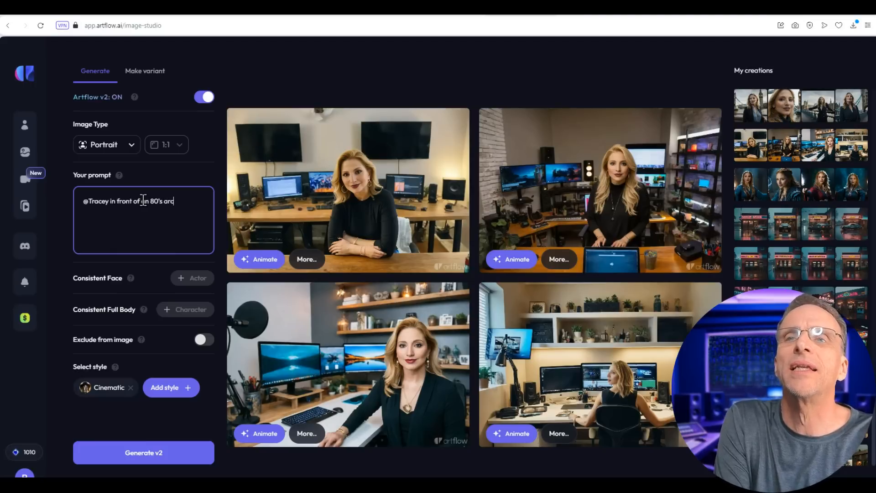
type("ade in the rain")
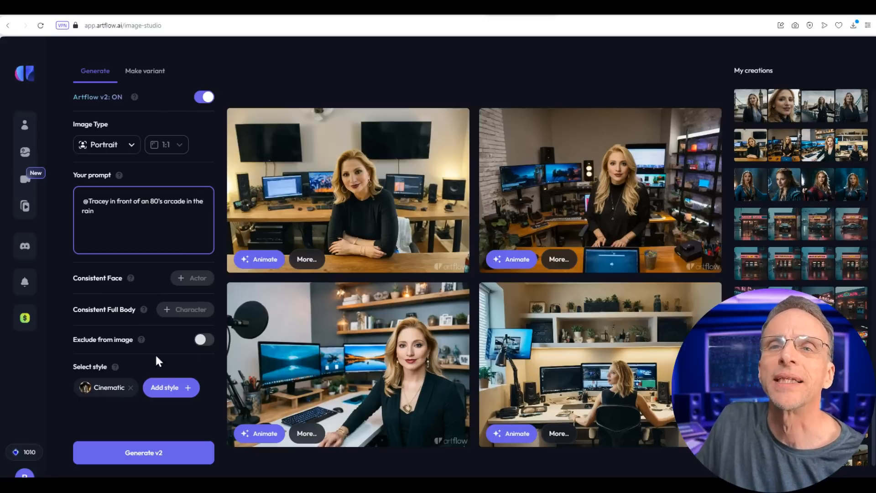
Browse the available styles, select the Cinematic style, and generate the portrait images
left_click(171, 388)
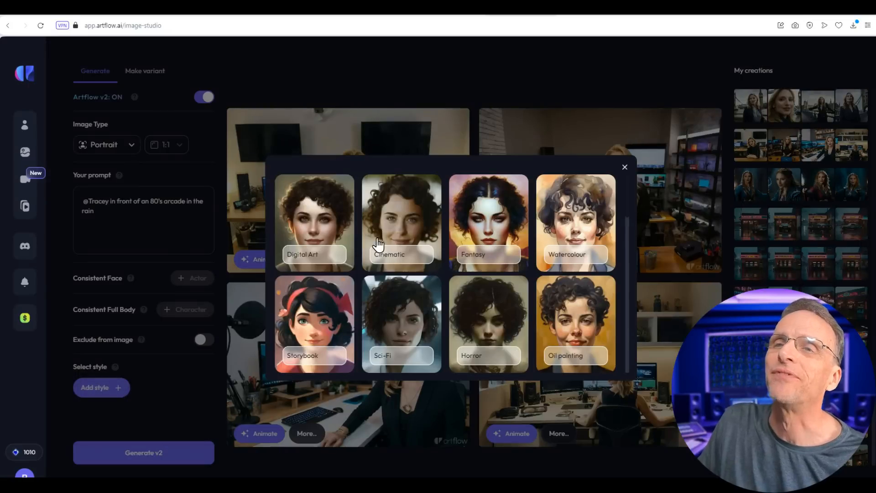
scroll(457, 251, "down", 2)
scroll(457, 251, "down", 3)
scroll(449, 249, "up", 2)
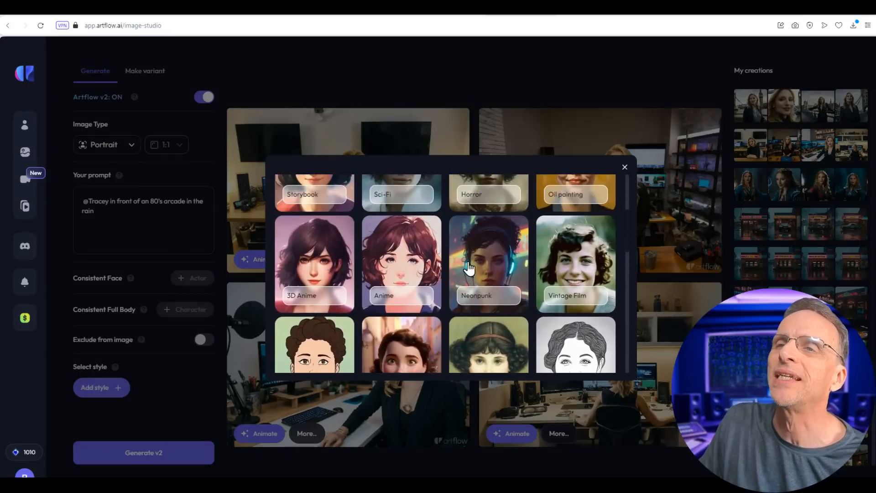
scroll(447, 248, "up", 2)
left_click(422, 251)
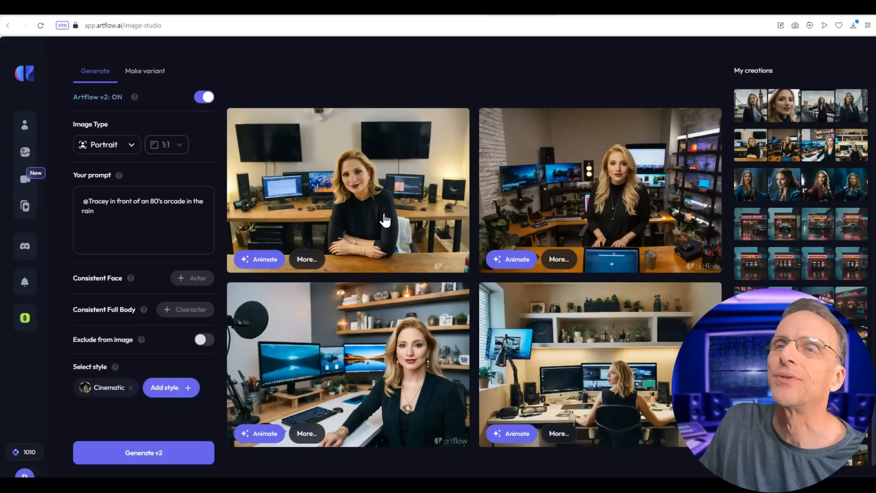
left_click(140, 456)
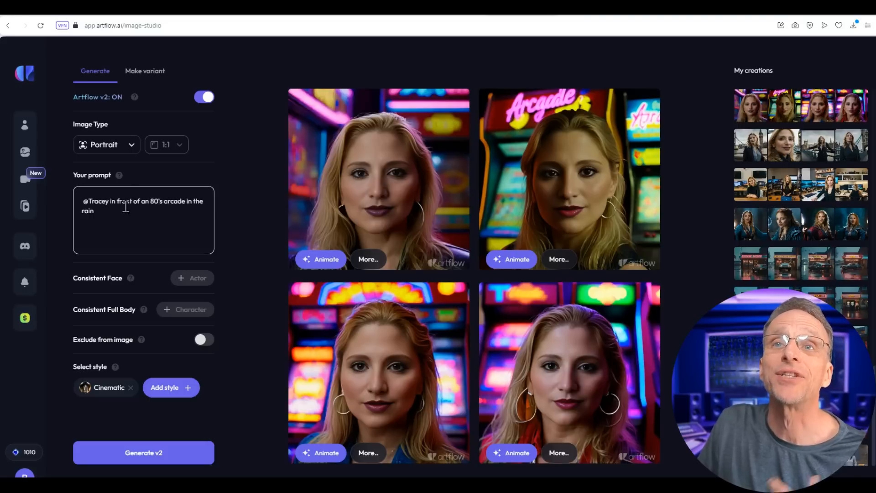
Set the image type to General and change "in front of an 80's arcade" in the prompt to "in an 80's arcade"
left_click(129, 144)
left_click(111, 183)
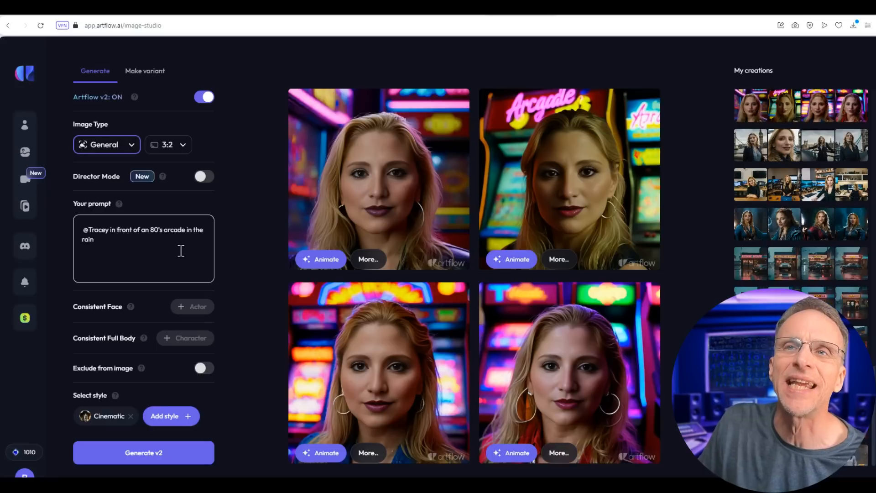
double_click(119, 230)
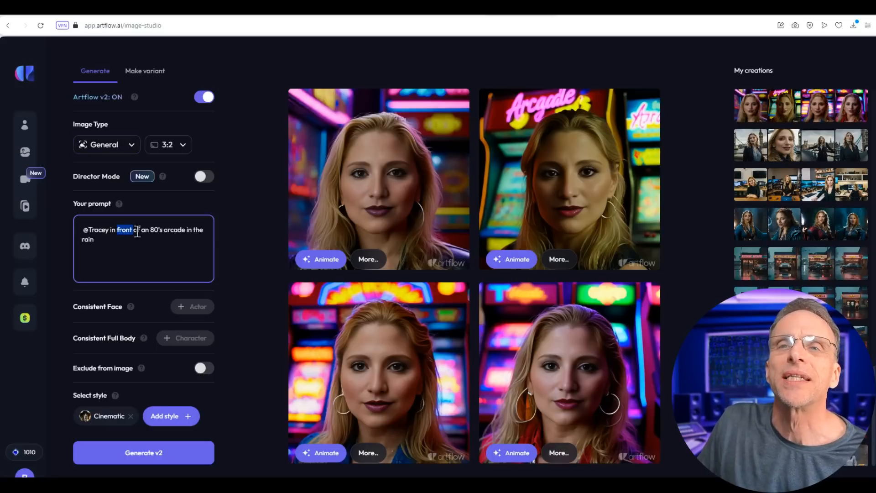
type("an")
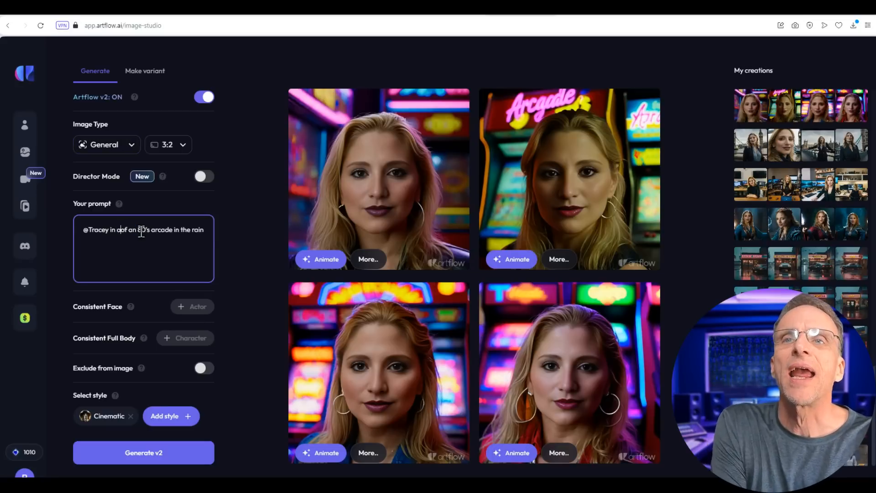
key("Delete")
key("Delete")
key("Delete")
key("Delete")
key("Delete")
Add "wearing a rain coat" to the end of the prompt
left_click(201, 230)
type("wearing")
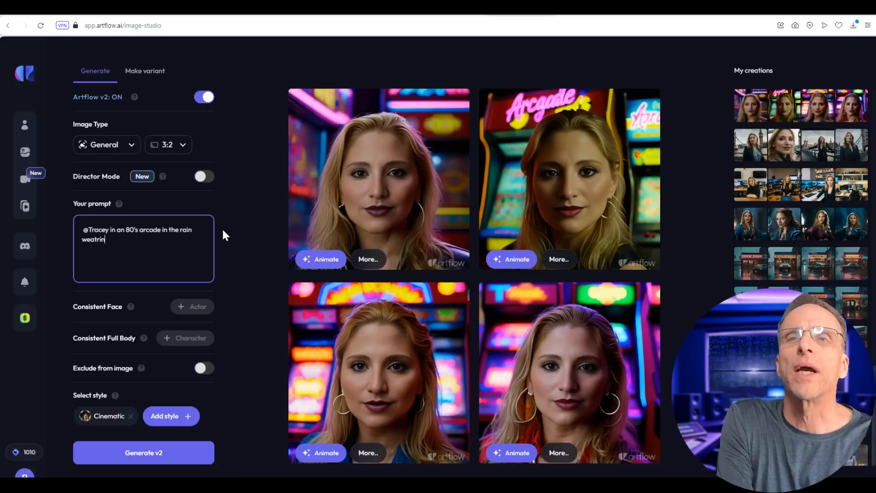
key("BackSpace")
key("BackSpace")
key("BackSpace")
type("ing a rain coat")
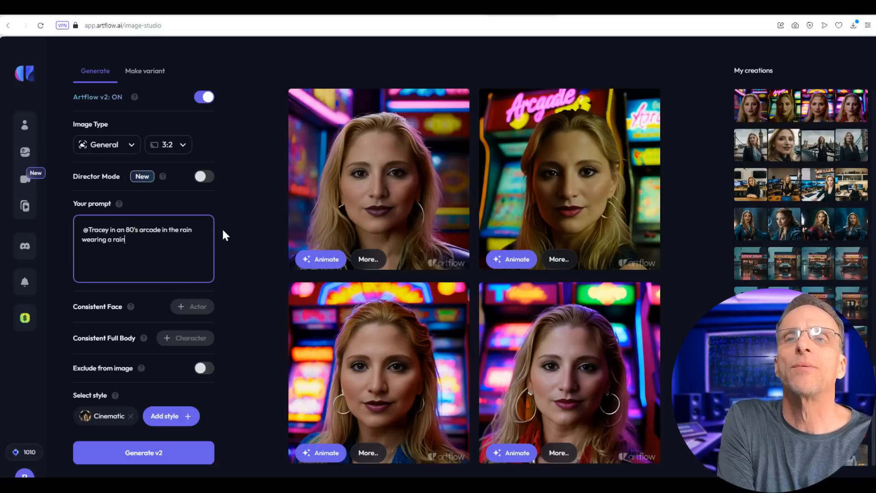
Keep the 3:2 aspect ratio and generate the raincoat images
left_click(122, 458)
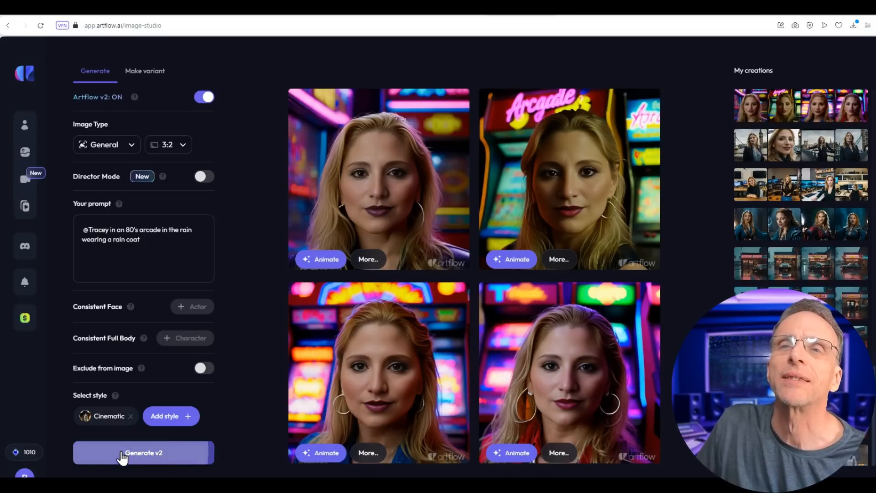
left_click(165, 145)
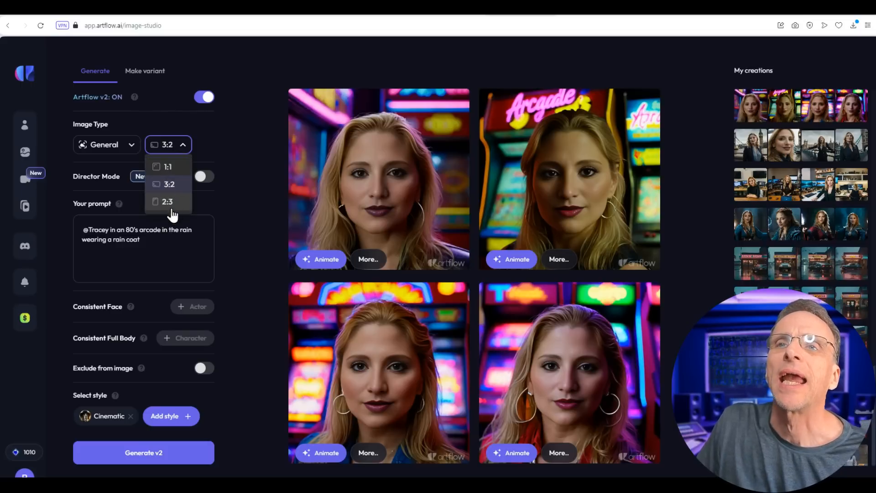
left_click(166, 193)
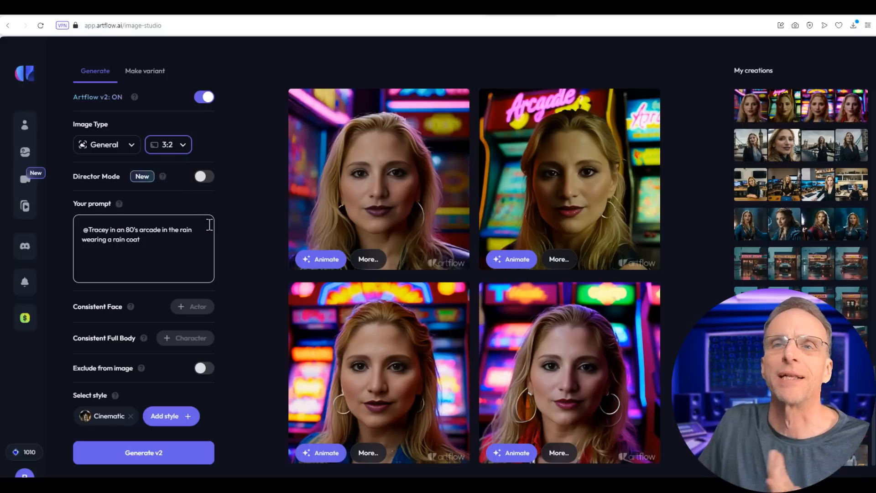
left_click(172, 453)
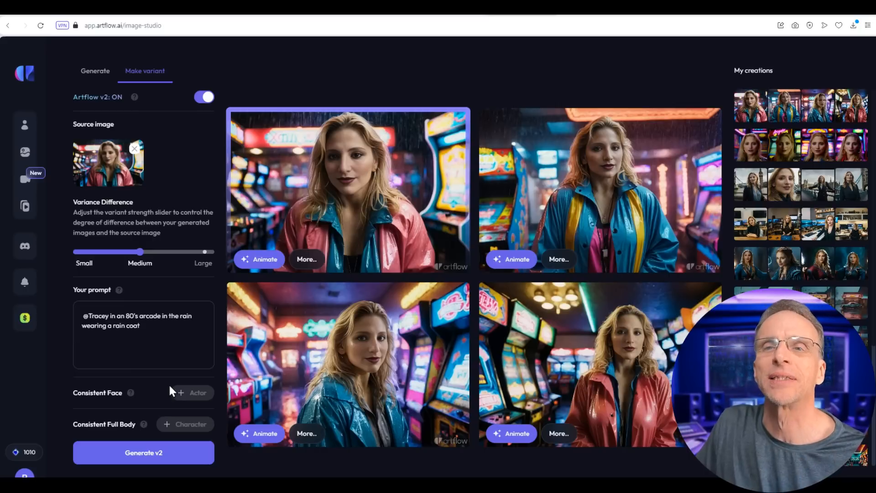
Return to generating new images and replace the prompt's ending with "sitting in a car, in a rain storm, outside of an 80's video arcade"
left_click(96, 73)
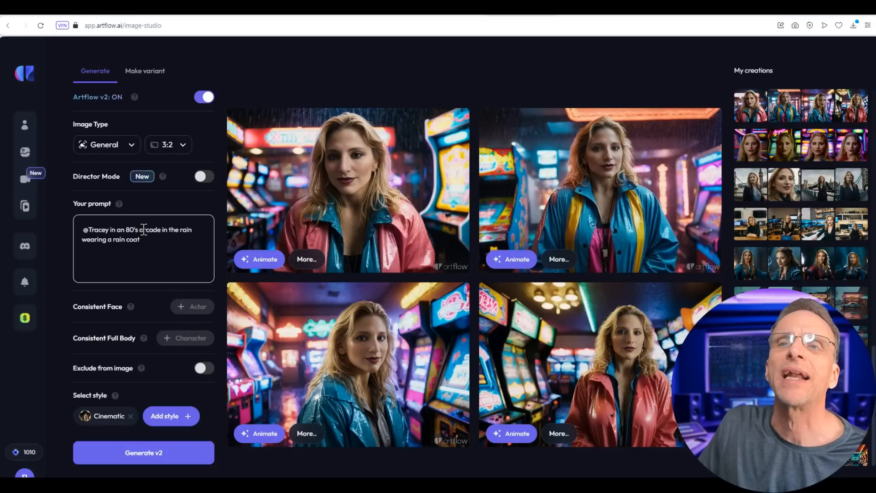
left_click_drag(141, 229, 185, 249)
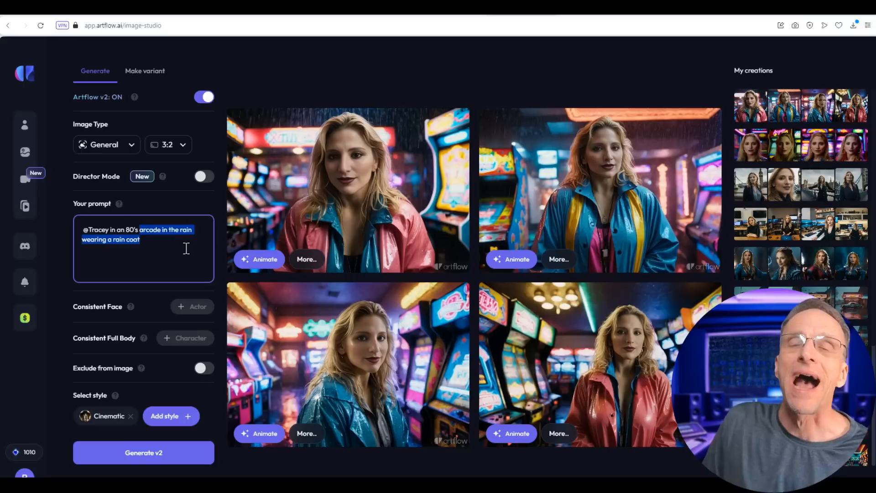
type("sitting in a car")
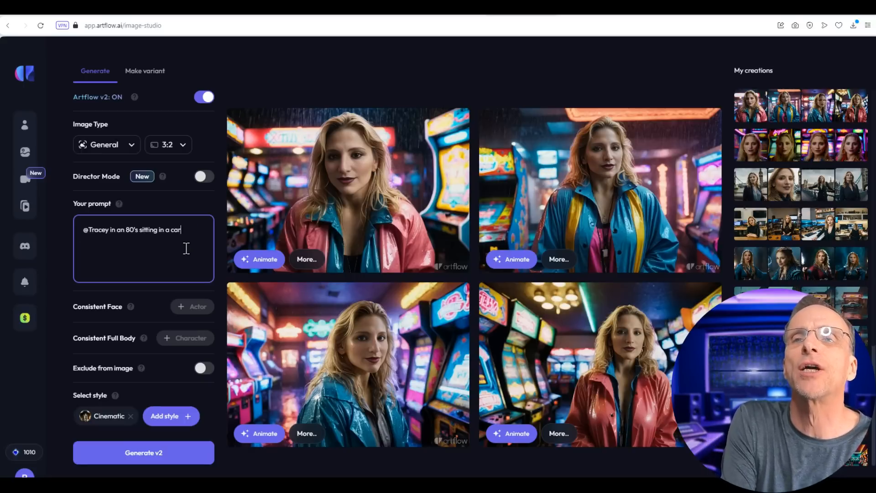
type(", in a rain storm, outside of an 80's video ar")
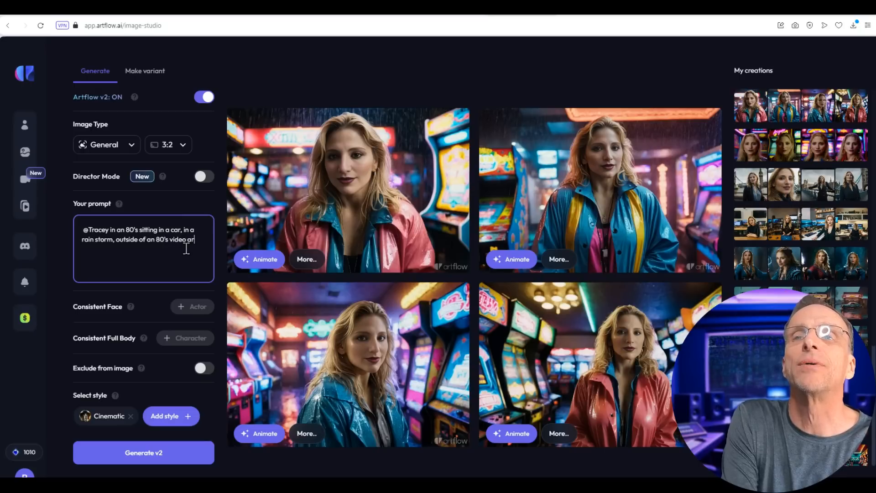
type("e")
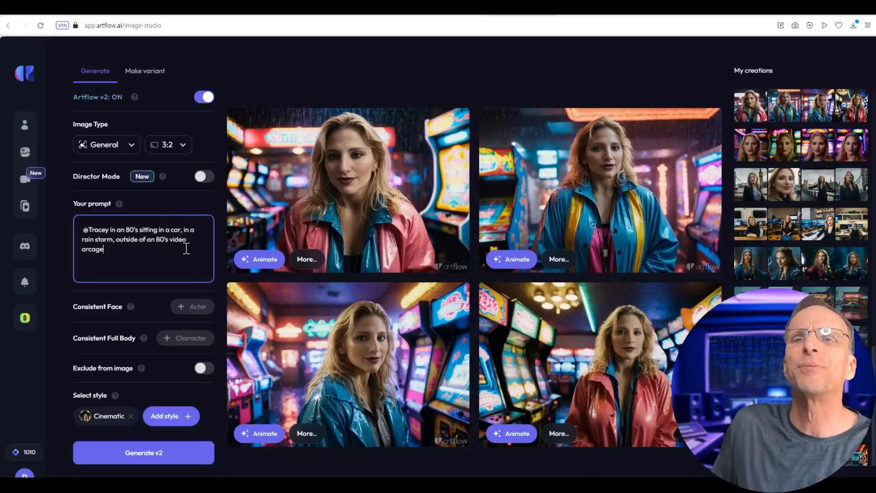
key("BackSpace")
key("BackSpace")
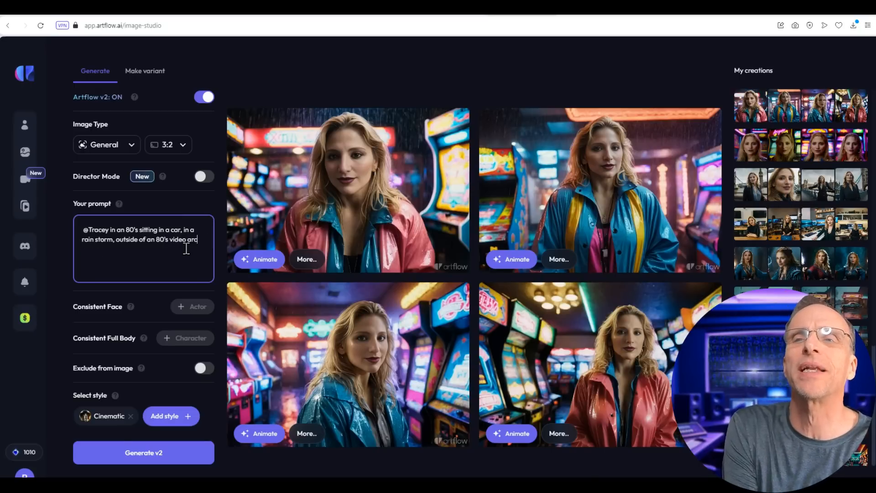
type("de")
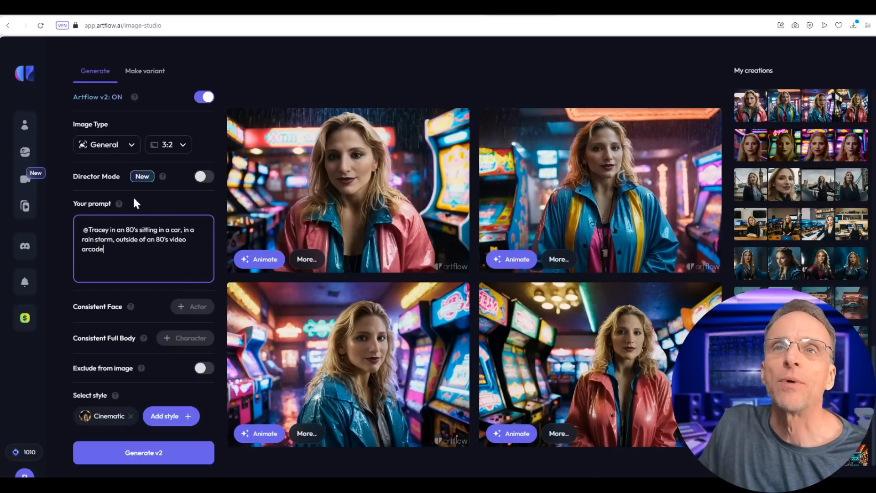
Turn on Director Mode and frame the figure as a Mid shot, slightly left of centre with the whole head in frame
left_click(208, 178)
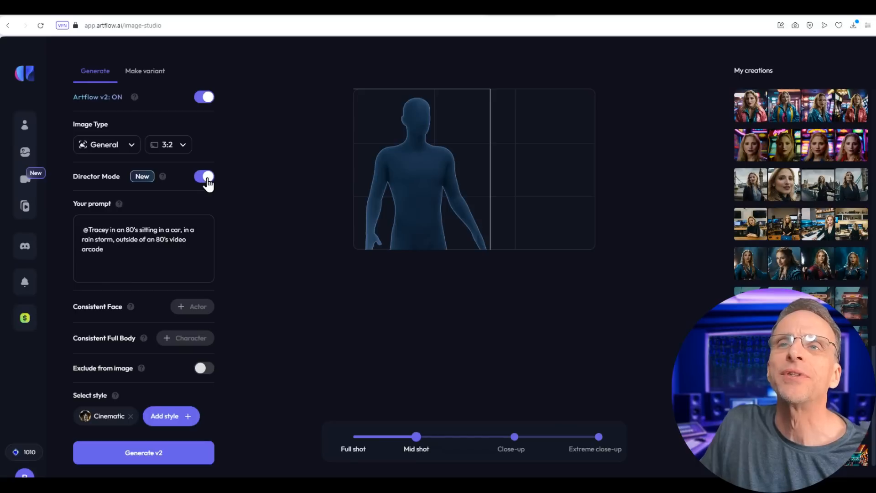
left_click_drag(410, 201, 414, 166)
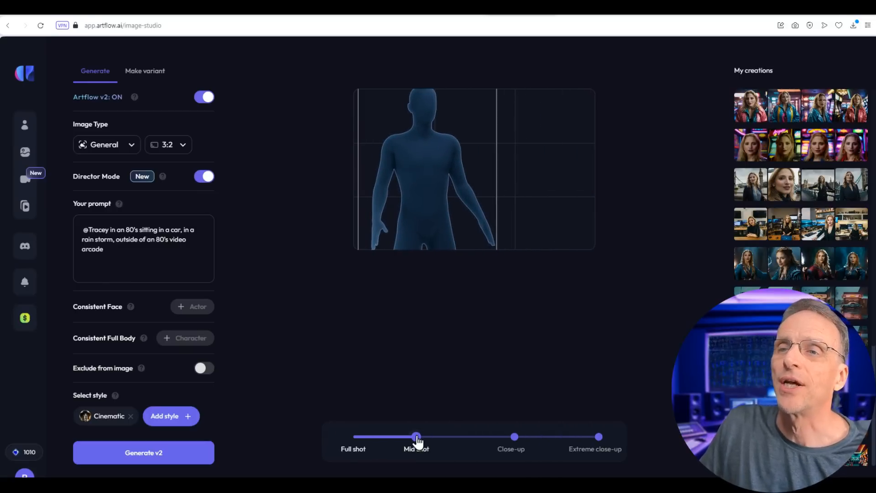
left_click_drag(417, 436, 364, 452)
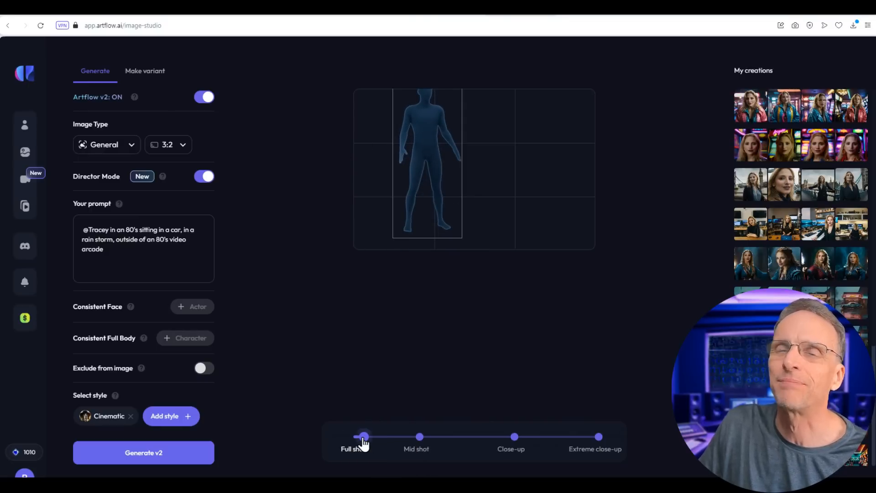
left_click_drag(363, 440, 426, 446)
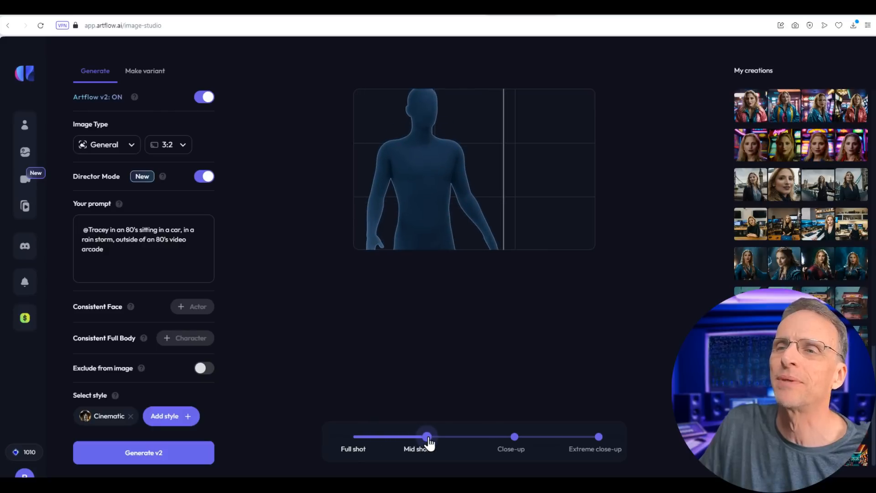
left_click_drag(442, 162, 462, 177)
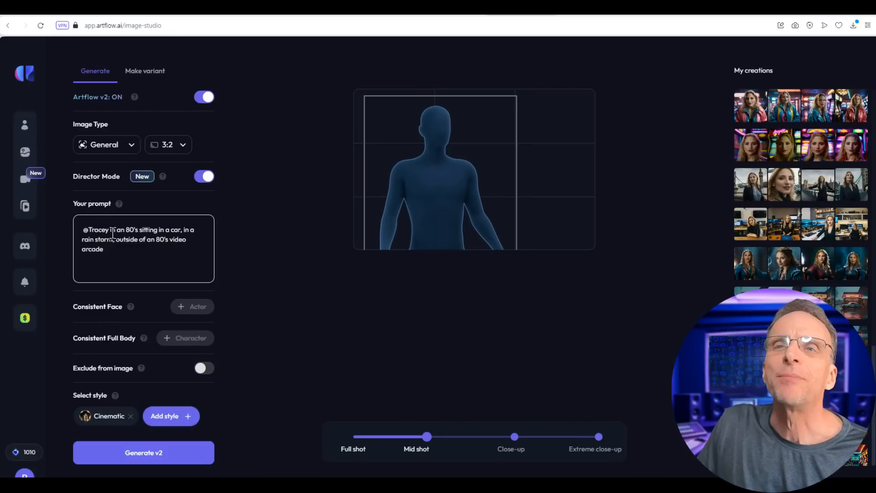
Remove the actor tag from the prompt and check the choices for a consistent face and a consistent full-body character
double_click(104, 230)
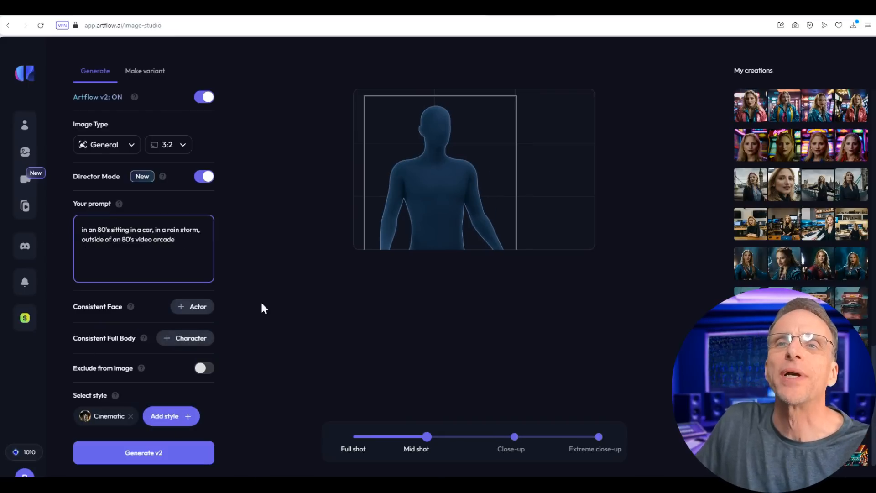
left_click(184, 314)
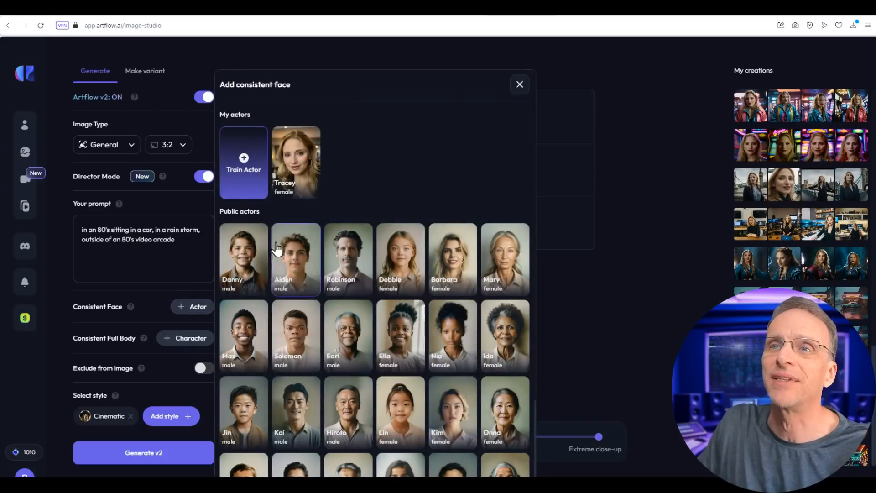
left_click(186, 254)
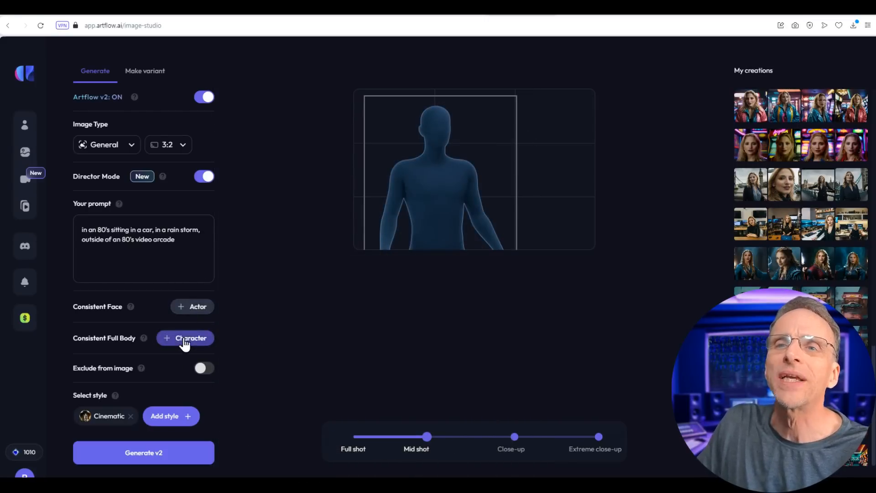
left_click(186, 338)
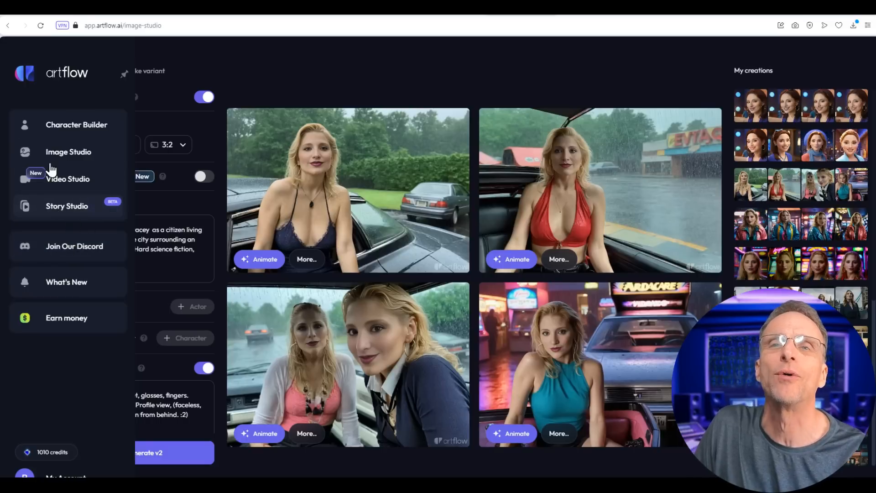
Create a new video in the Video Studio and look through the scene images in the library
left_click(60, 179)
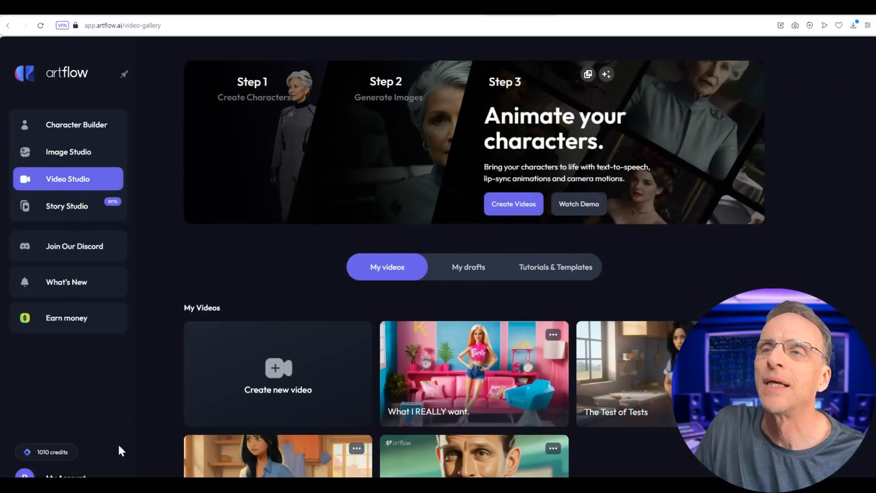
left_click(282, 365)
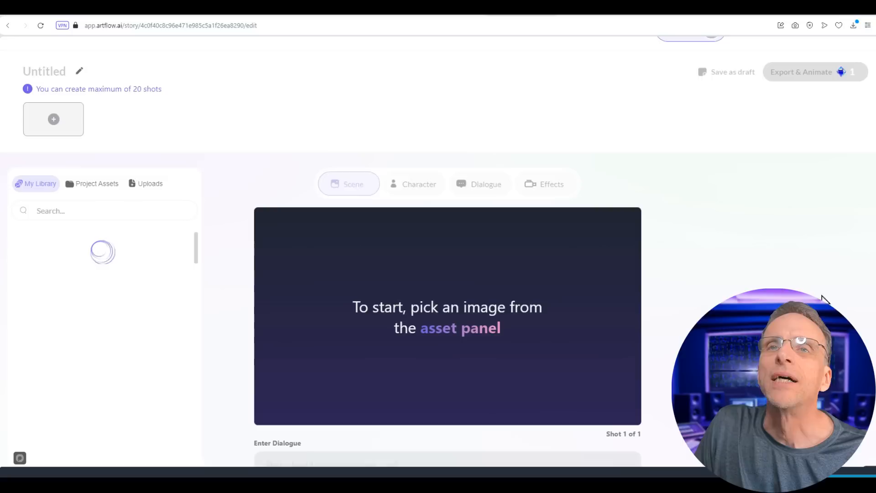
scroll(458, 308, "down", 1)
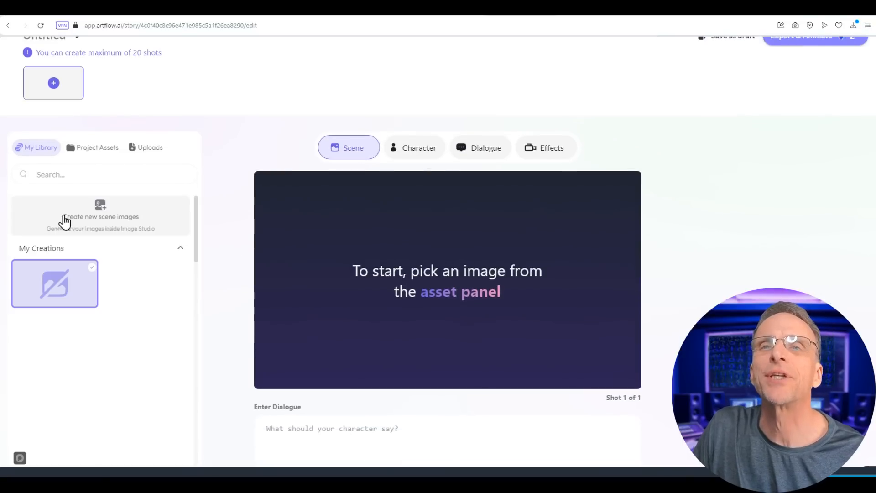
scroll(207, 238, "down", 1)
scroll(164, 301, "down", 1)
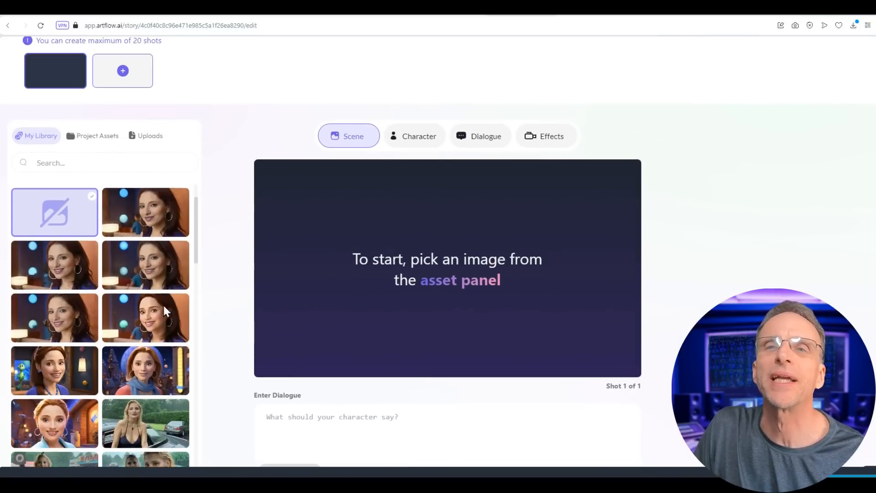
scroll(157, 254, "down", 2)
scroll(160, 272, "down", 3)
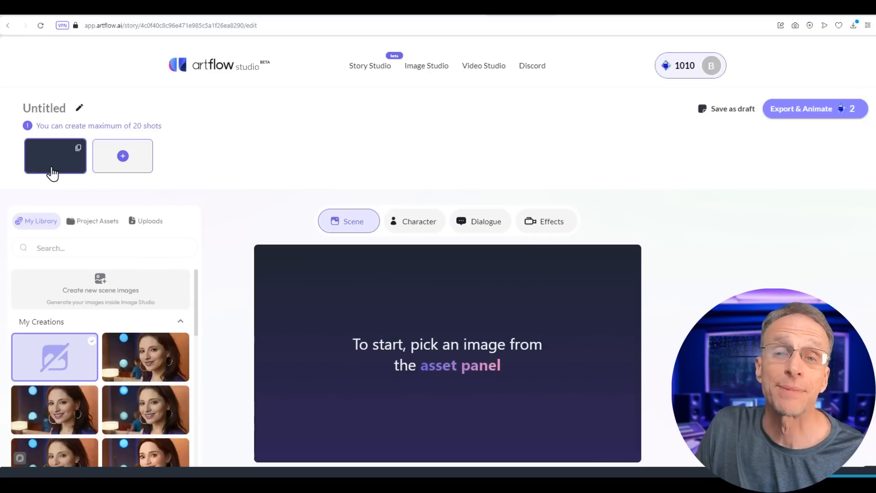
scroll(250, 240, "down", 2)
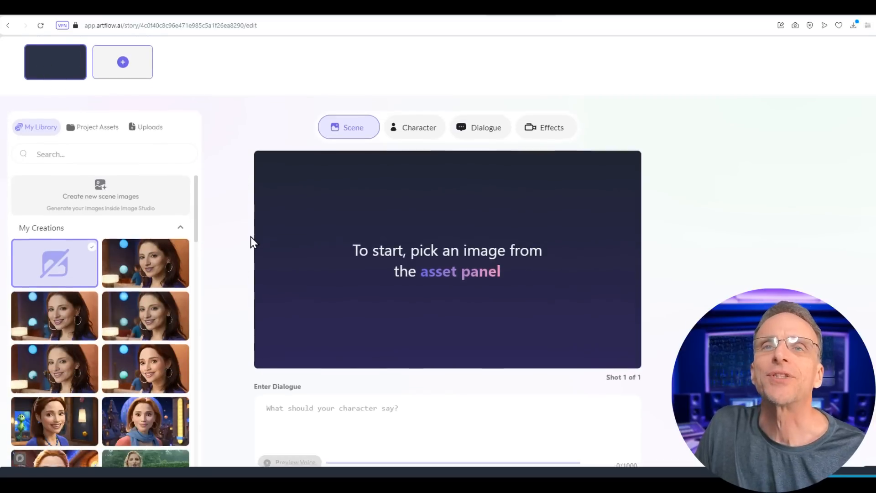
Load more of the library's creations and set the rainy arcade image with the rear-facing parked car under the central sign as the scene
scroll(236, 206, "down", 2)
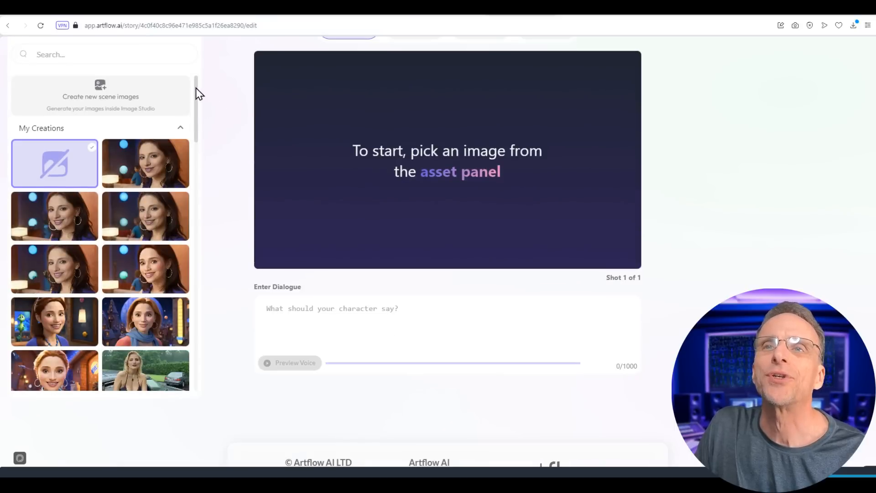
scroll(108, 356, "down", 4)
left_click(114, 345)
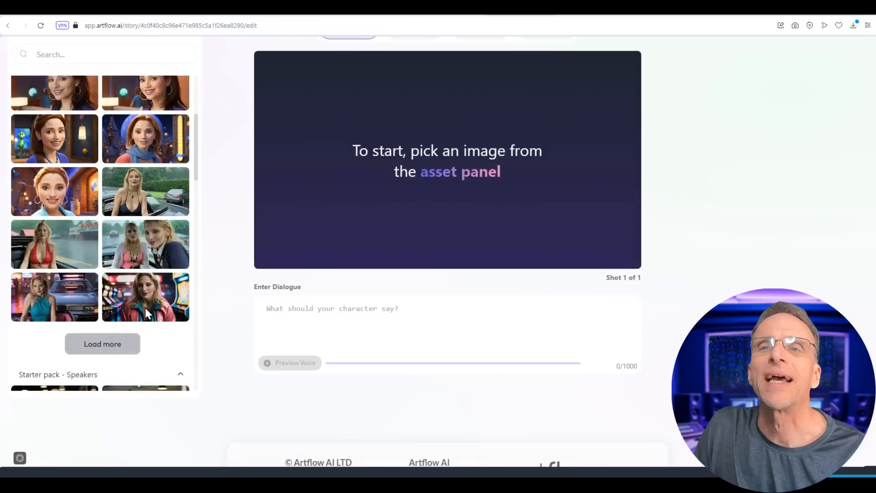
scroll(145, 307, "down", 5)
left_click(161, 231)
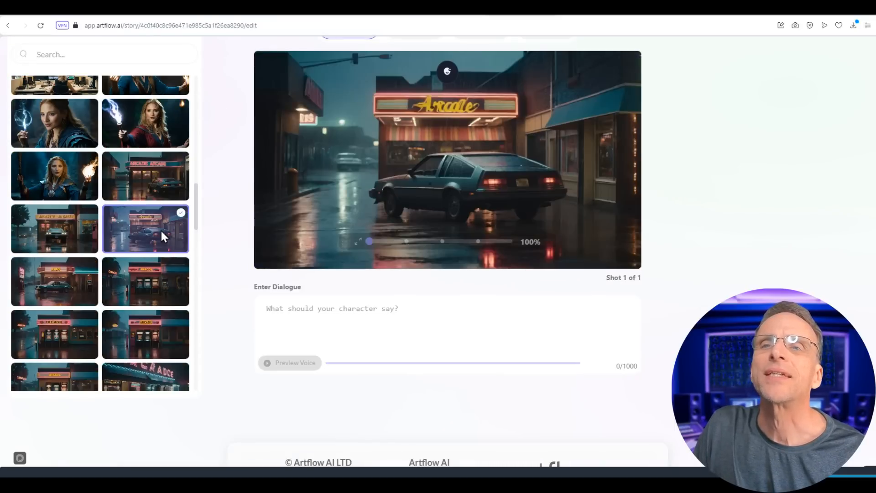
scroll(193, 227, "up", 4)
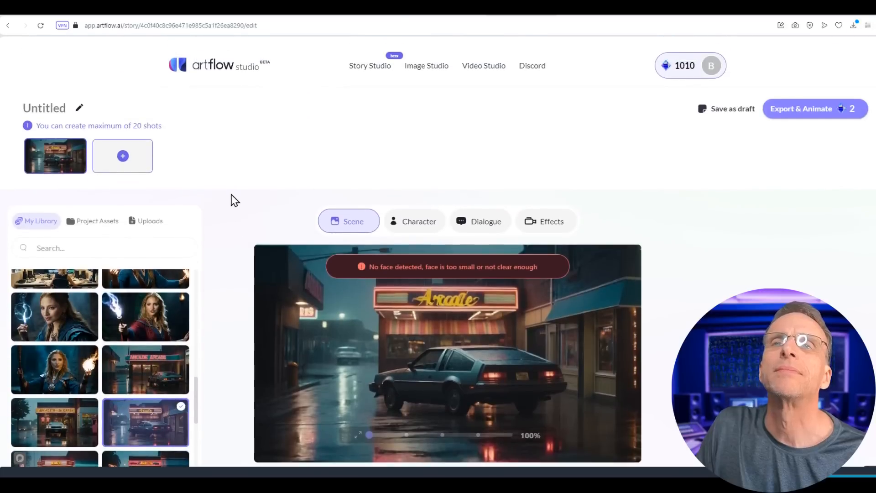
Add the blonde woman's arcade portrait as the character, shrink it to a small circle and place it in the scene's lower-left corner
left_click(421, 230)
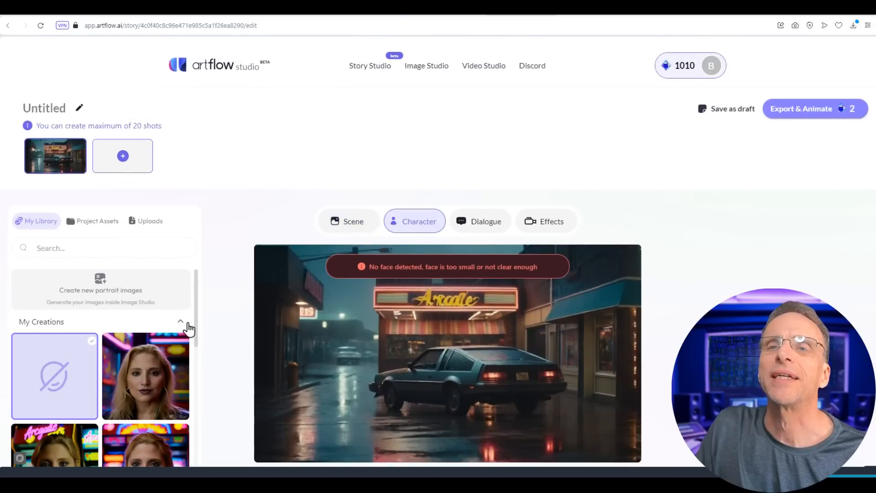
scroll(187, 340, "down", 3)
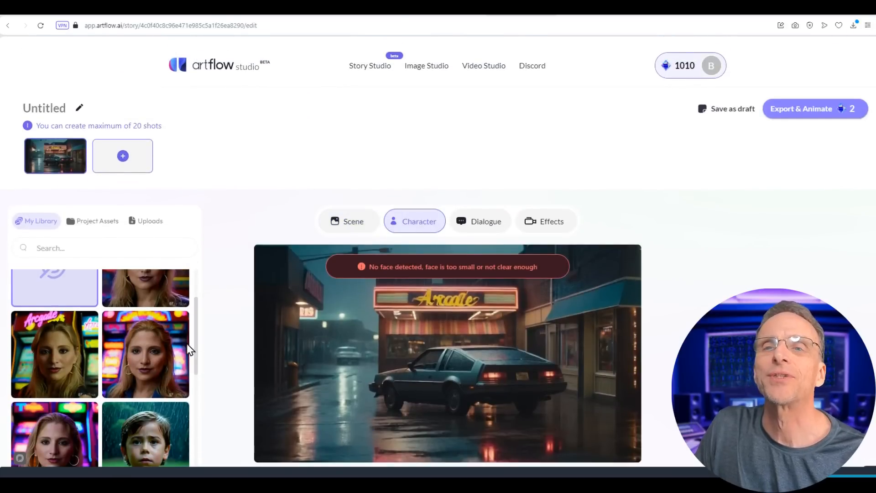
left_click(152, 352)
scroll(708, 291, "down", 2)
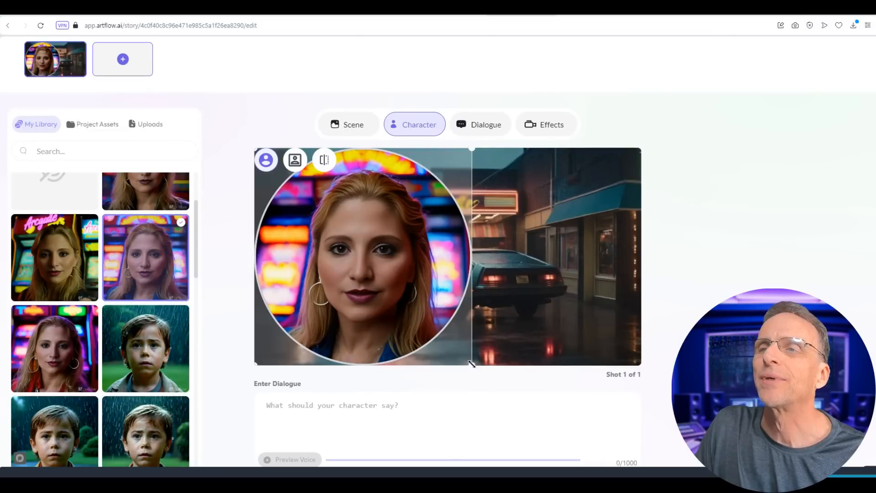
left_click_drag(472, 368, 353, 249)
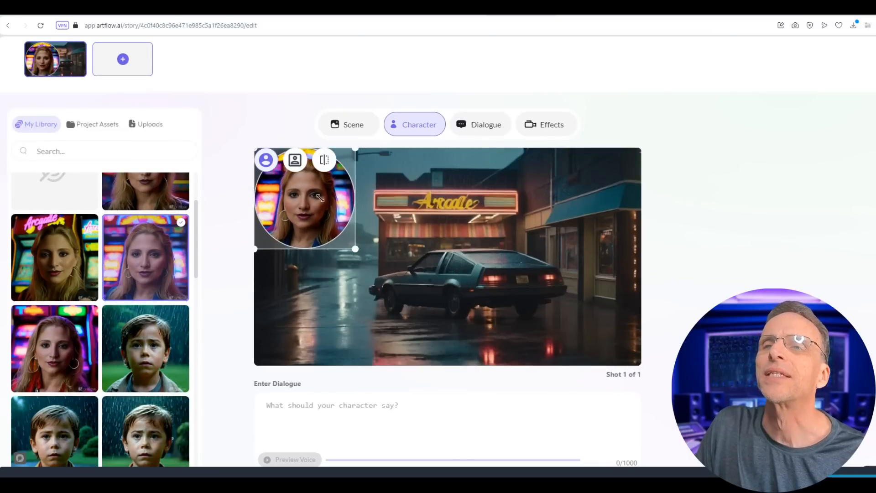
left_click_drag(320, 197, 328, 303)
Enter the character's dialogue "It was a rainy night in Baltimore. I can't even remember why I was there."
scroll(378, 373, "down", 2)
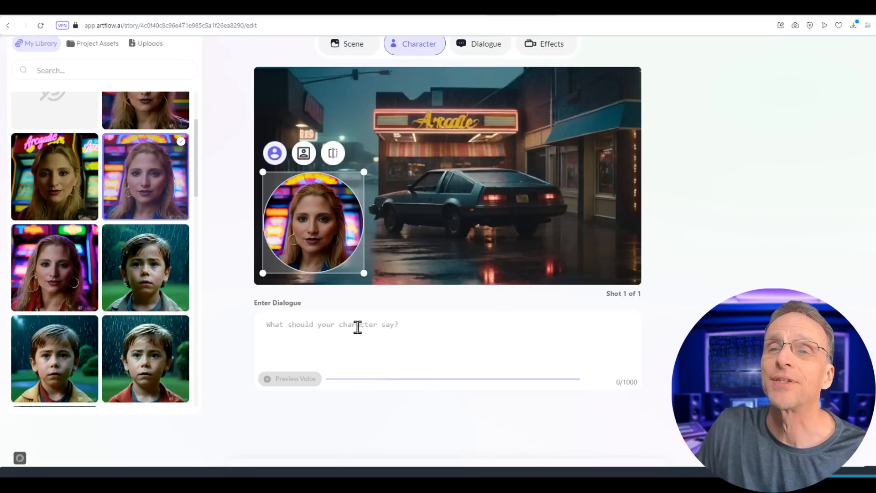
left_click(388, 322)
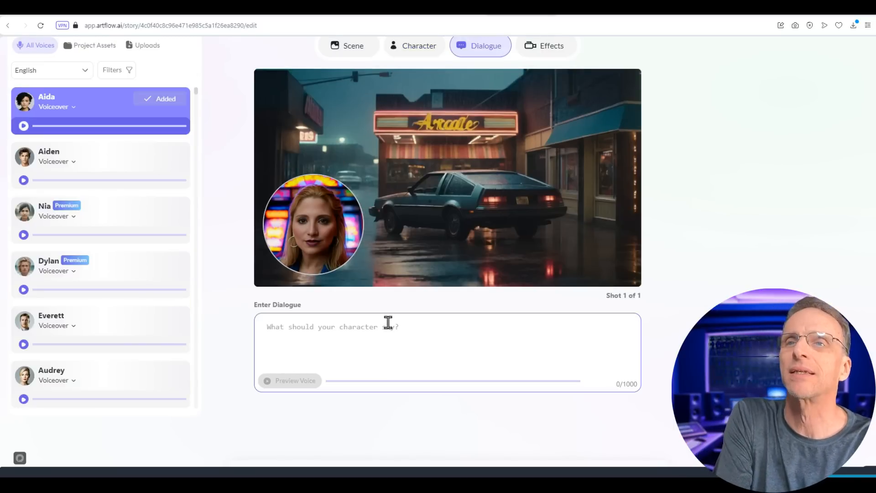
type("It was a rainy night in Baltim")
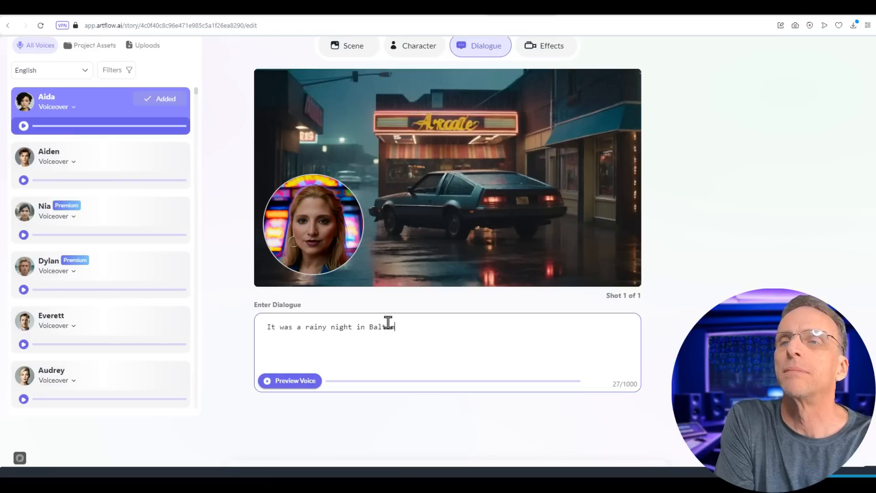
type("ore. I can't even rem")
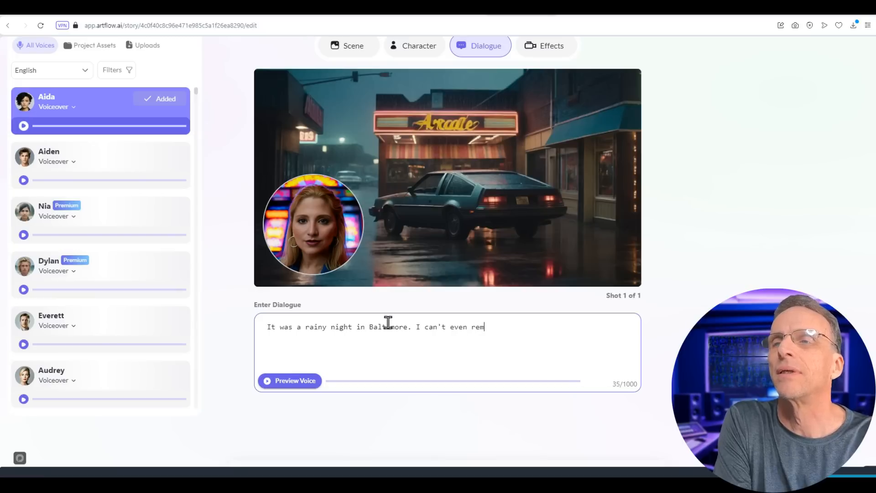
type("ember why I was there.")
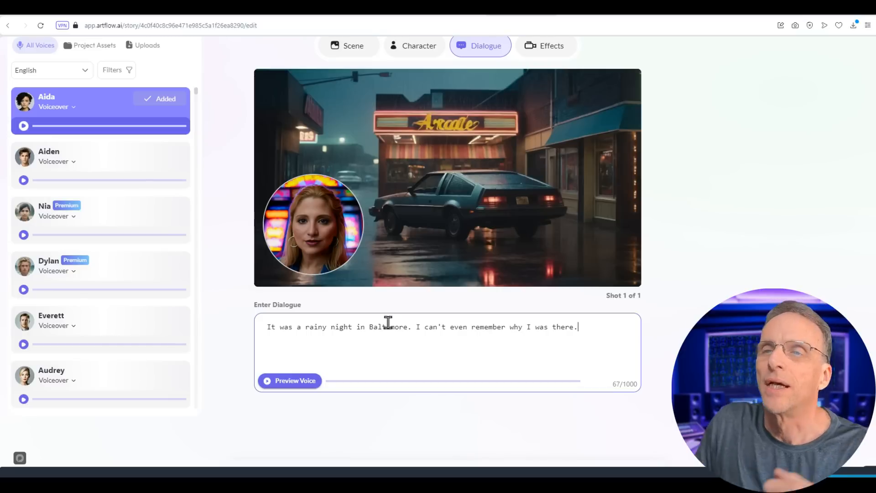
Audition the premium voice Ruby in its Angry style, assign it to the dialogue and preview the spoken line
scroll(123, 195, "down", 1)
scroll(124, 195, "down", 2)
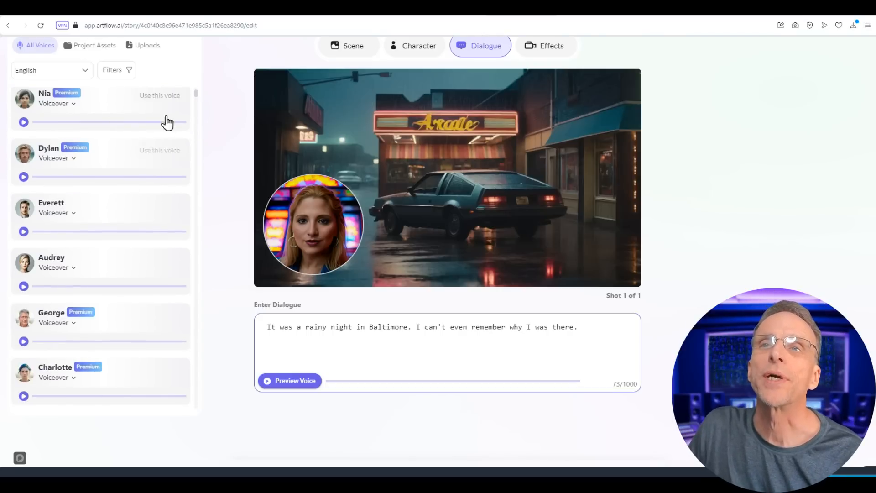
scroll(196, 92, "up", 3)
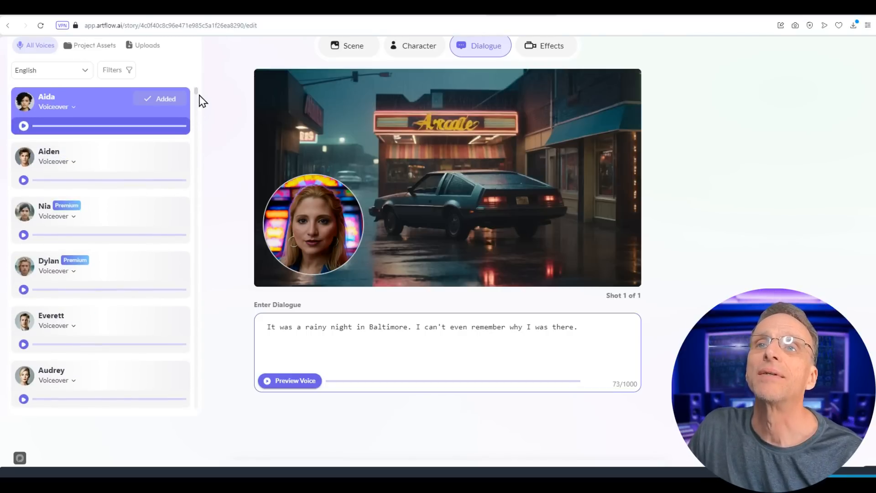
left_click_drag(195, 91, 208, 397)
left_click(24, 275)
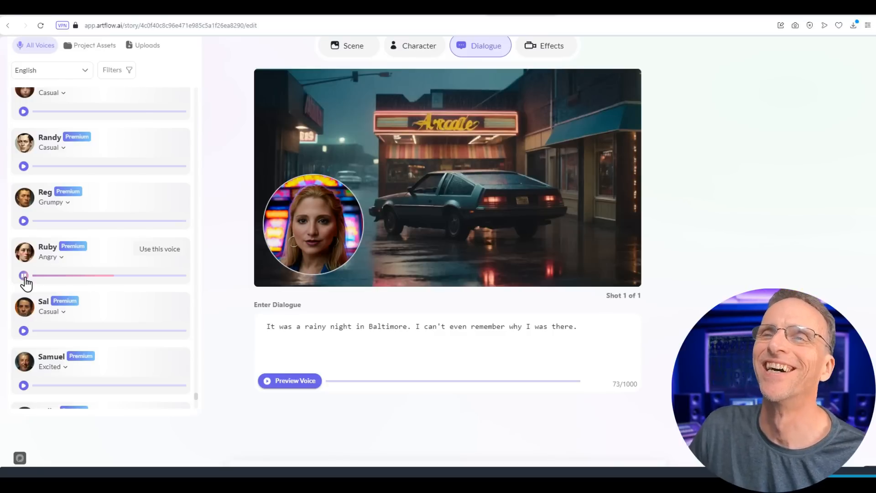
left_click(24, 275)
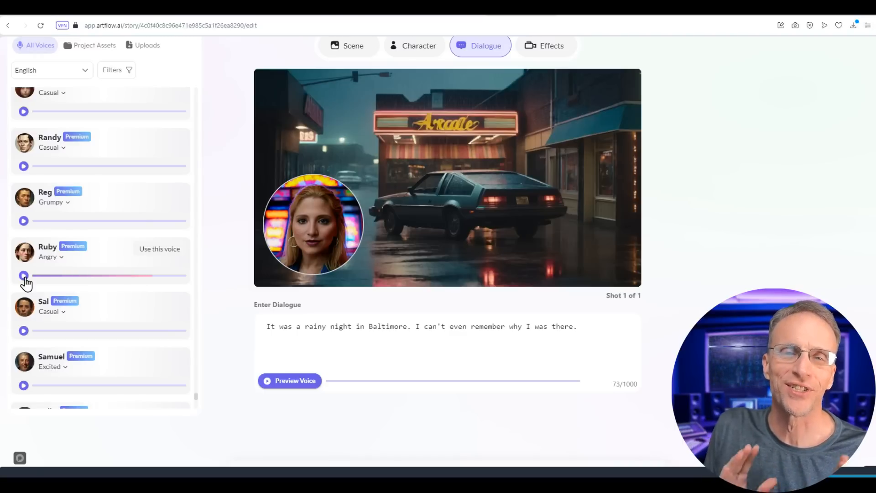
left_click(148, 257)
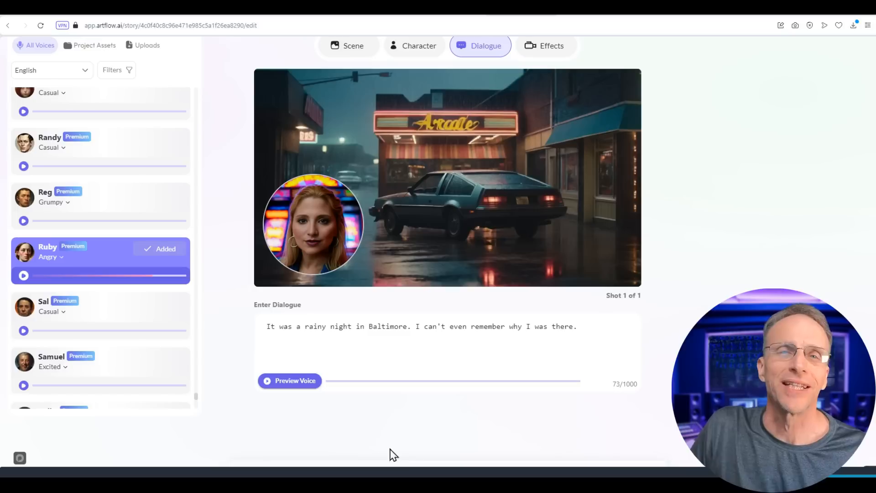
left_click(267, 381)
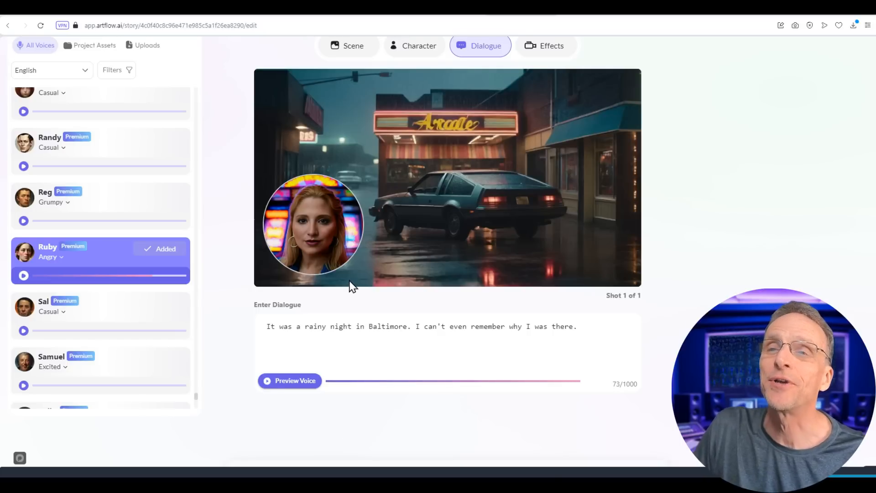
Check the video's approximate export cost and look at the uploaded audio available for the dialogue
scroll(338, 270, "up", 1)
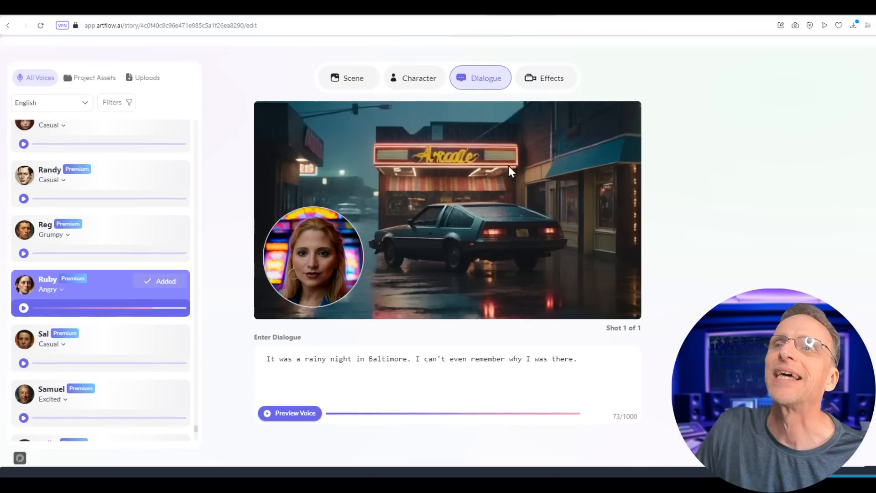
scroll(288, 365, "up", 2)
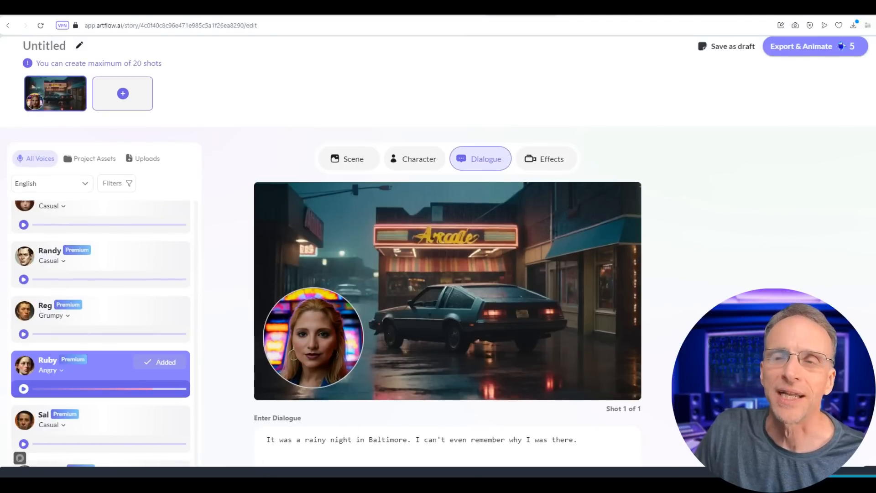
left_click(796, 48)
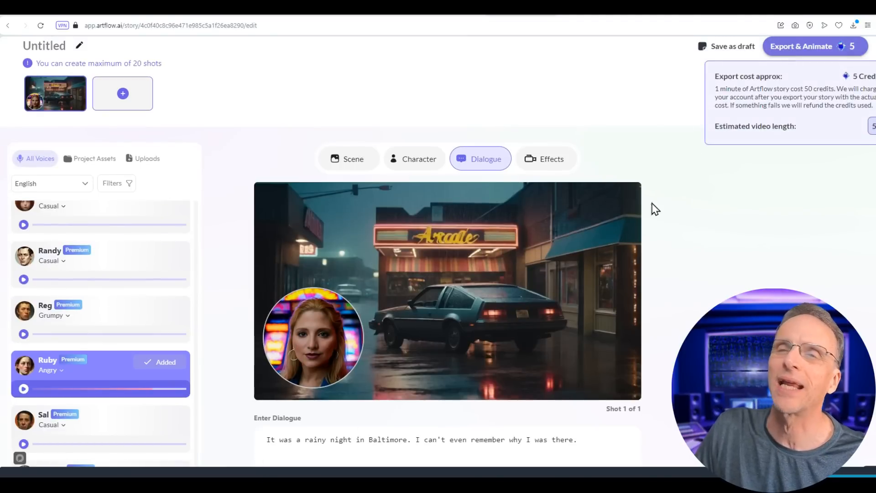
scroll(625, 246, "down", 1)
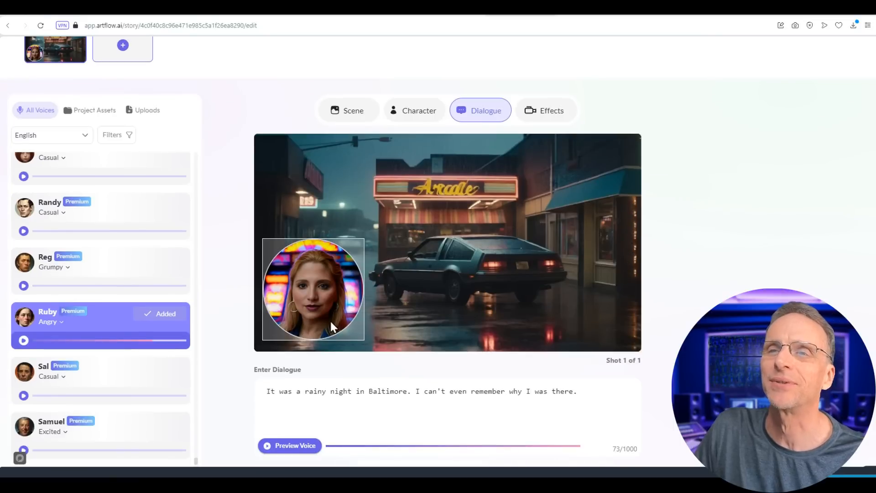
scroll(201, 223, "up", 2)
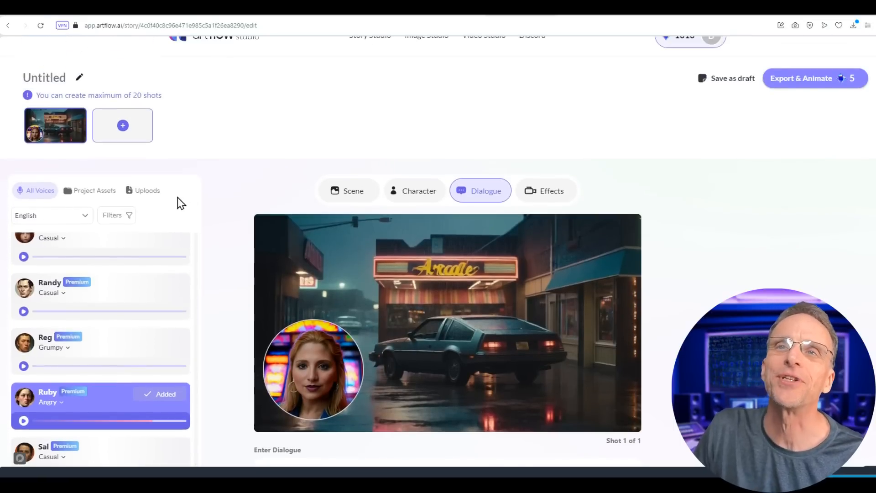
left_click(147, 190)
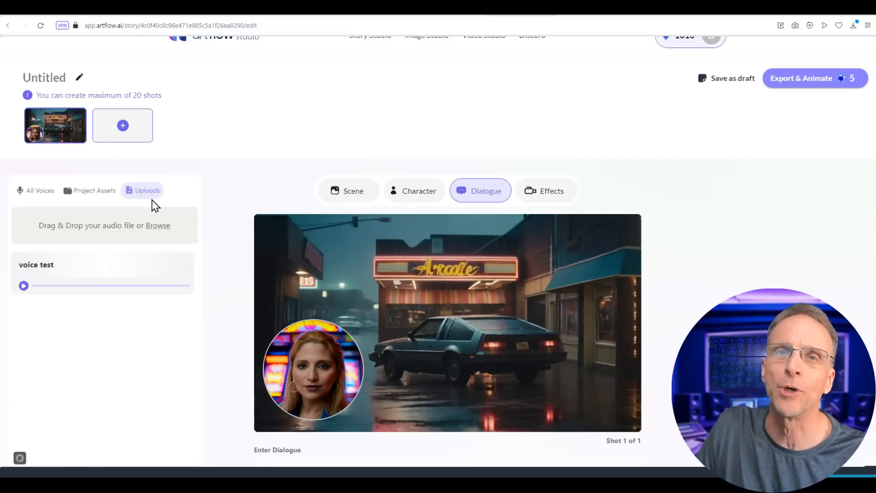
Switch to ElevenLabs, change the mode to Text to Speech and choose the cloned voice Tracey 2
left_click(451, 18)
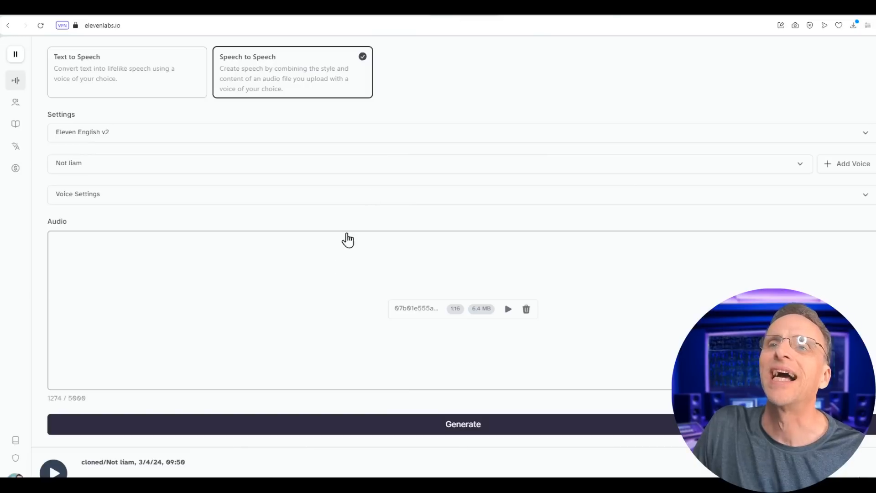
left_click(149, 79)
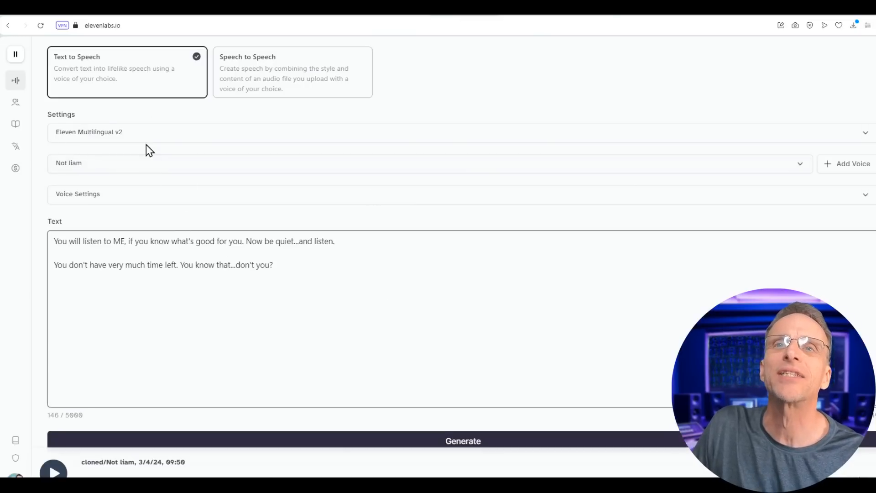
left_click(156, 167)
scroll(124, 278, "down", 3)
scroll(108, 300, "down", 3)
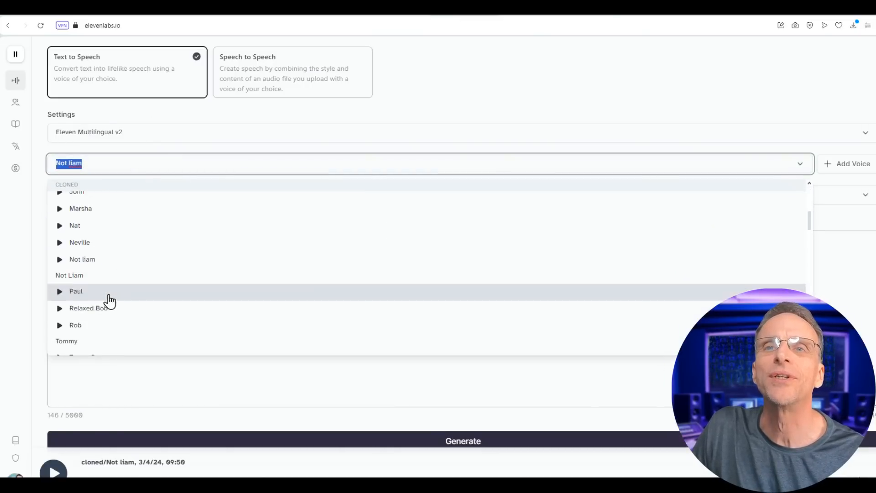
scroll(106, 243, "up", 2)
scroll(108, 228, "down", 1)
scroll(108, 224, "down", 3)
left_click(108, 224)
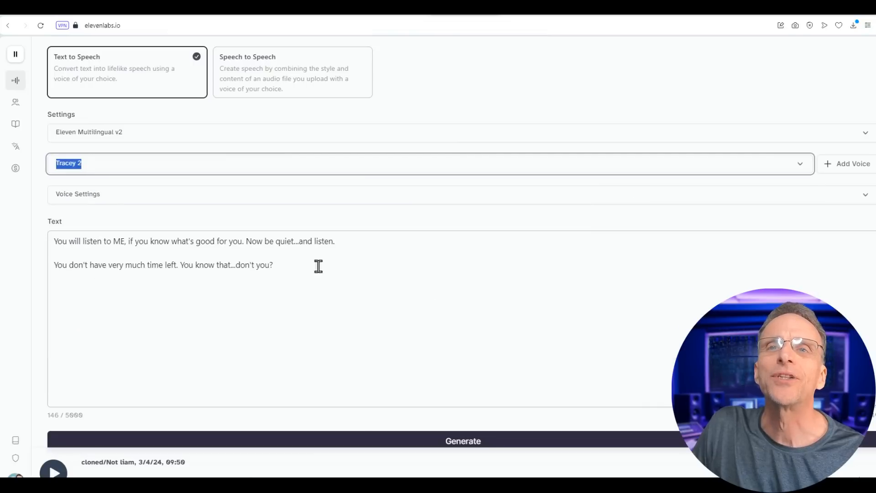
Replace the text with "It was a rainy night in Baltimore. I don't even know what I was doing there." and generate the speech
left_click_drag(281, 272, 48, 242)
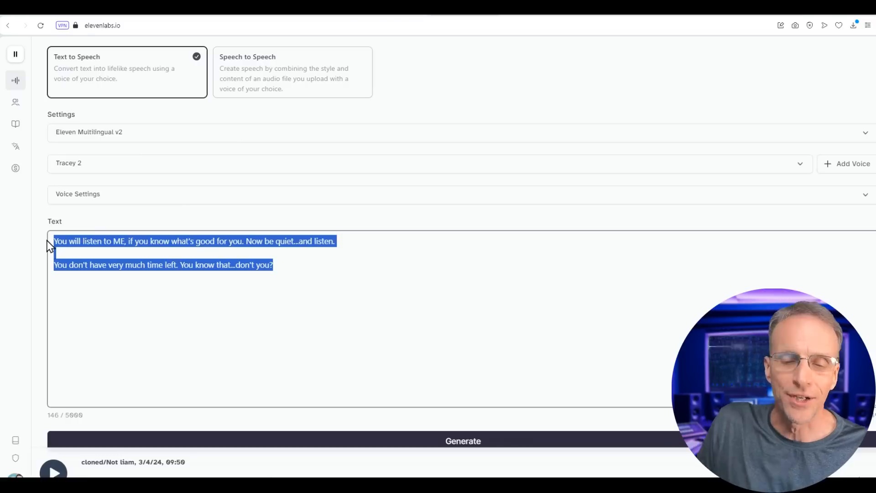
type("It was a ra")
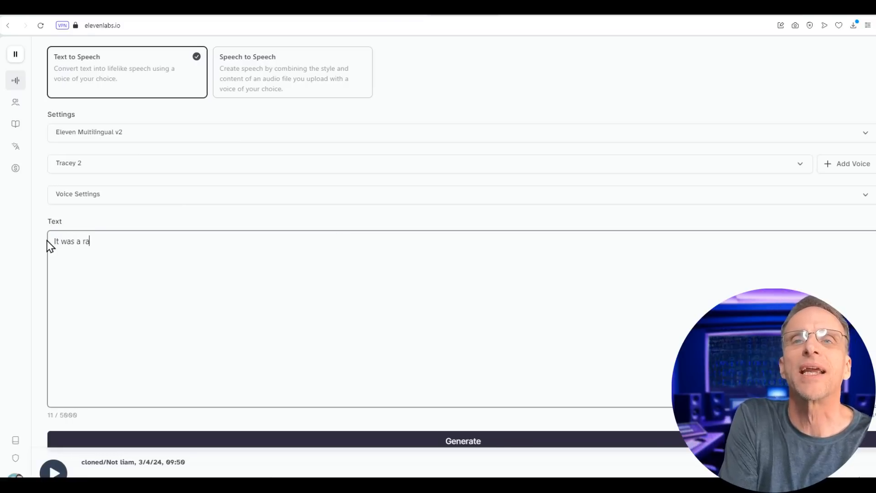
type("iny night in ")
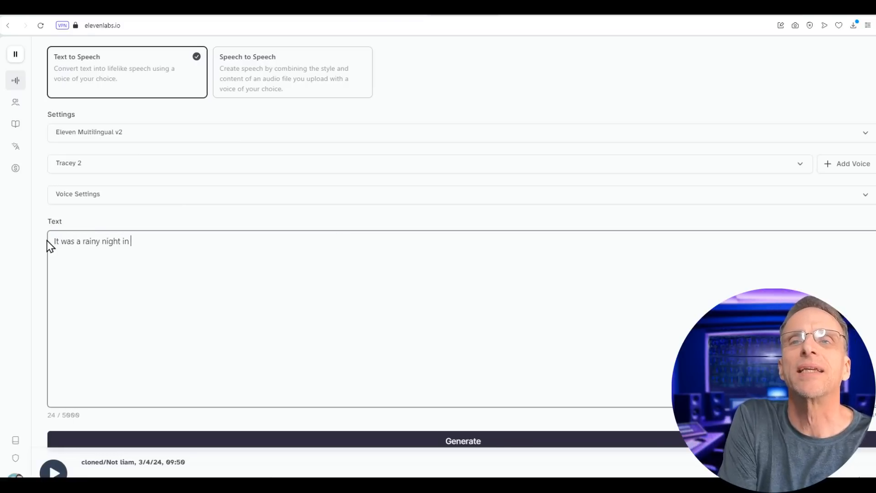
type("Baltimor")
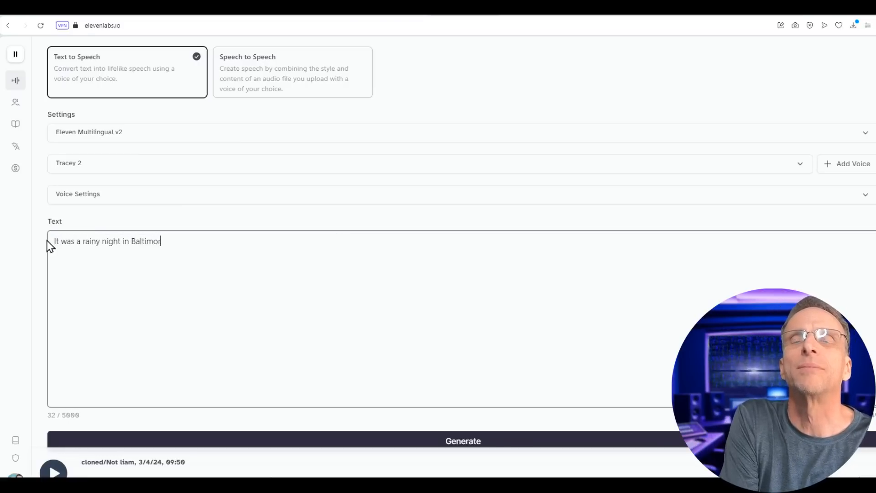
type("e. ")
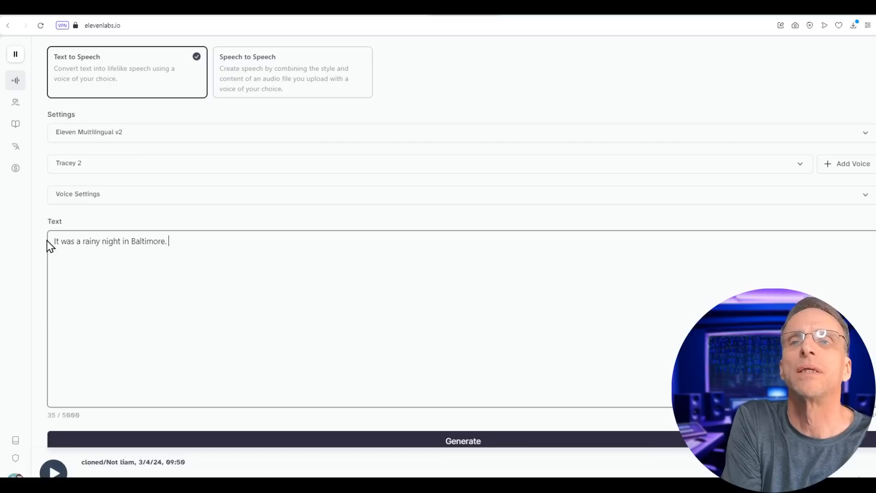
type("I don't even knokw wh")
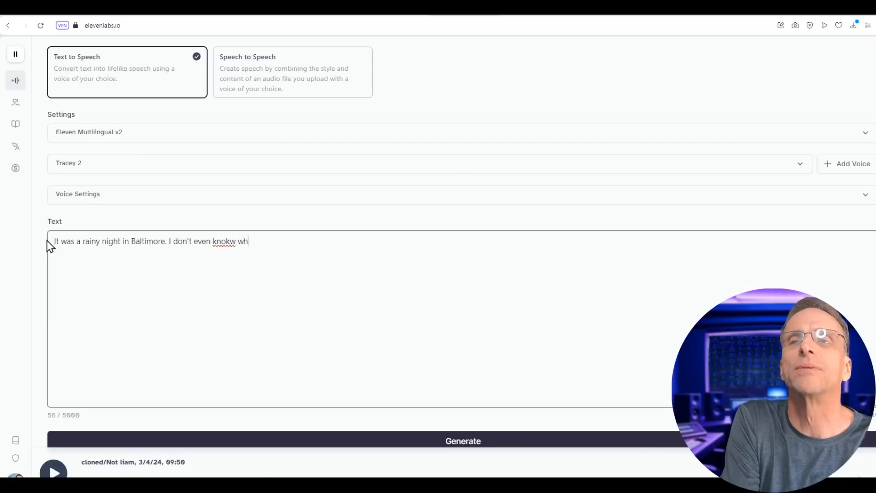
key("BackSpace")
key("BackSpace")
key("BackSpace")
key("BackSpace")
key("BackSpace")
type("w what I was")
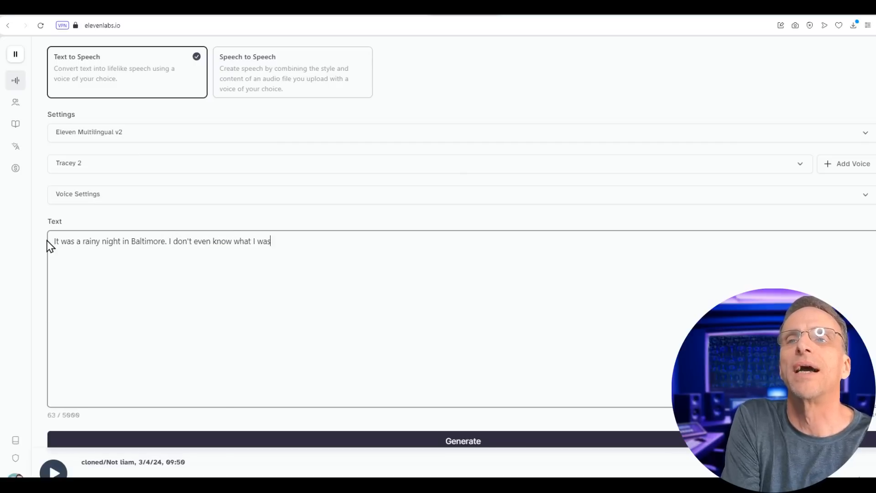
type(" doing there.")
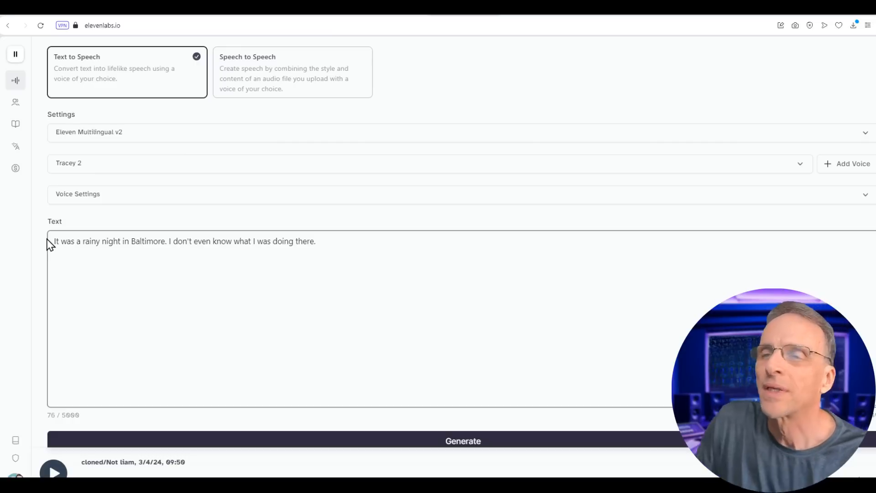
left_click(474, 441)
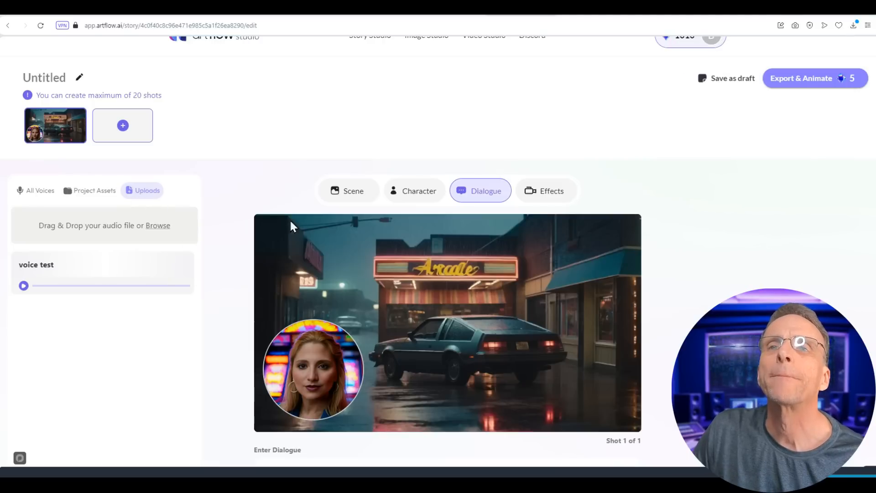
In Artflow, upload the newest downloaded ElevenLabs MP3 as dialogue audio and use it for the first shot
left_click(854, 28)
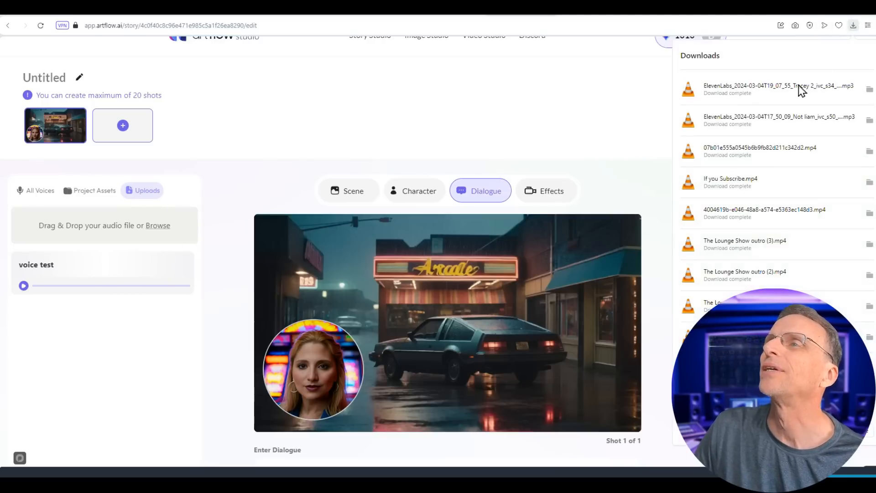
left_click_drag(817, 89, 130, 228)
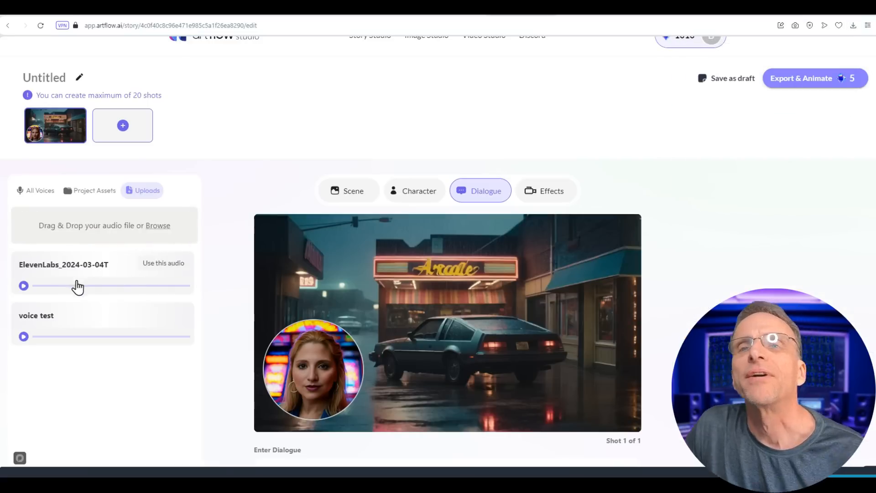
mouse_move(133, 274)
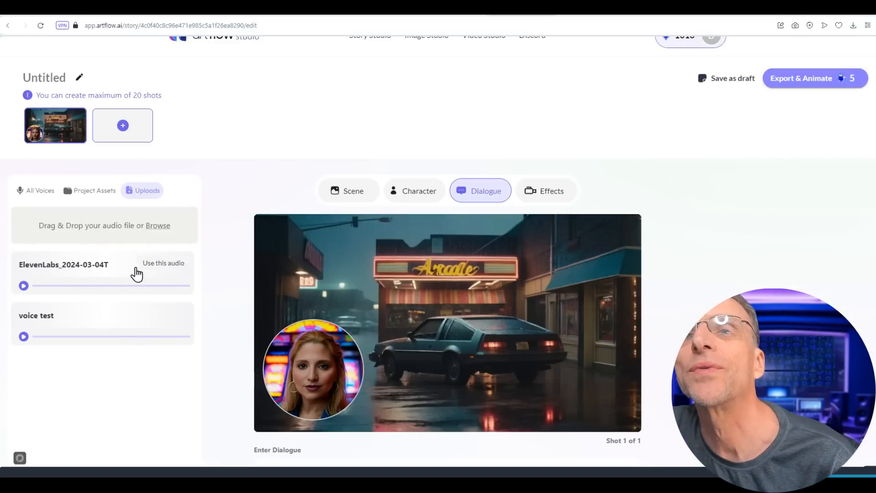
left_click(164, 267)
Add a second shot and set its scene to the library image of the blonde woman in a shiny teal jacket among arcade machines
left_click(124, 126)
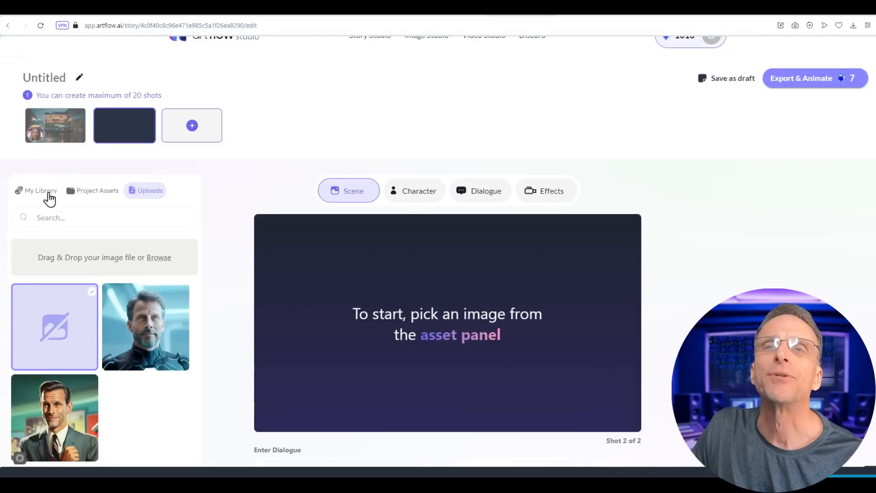
left_click(40, 191)
scroll(204, 283, "down", 2)
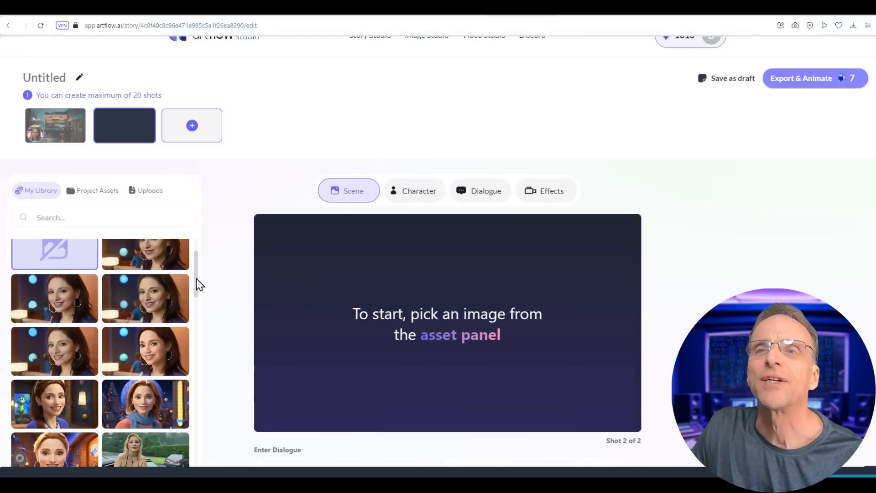
left_click_drag(195, 283, 197, 324)
left_click(155, 319)
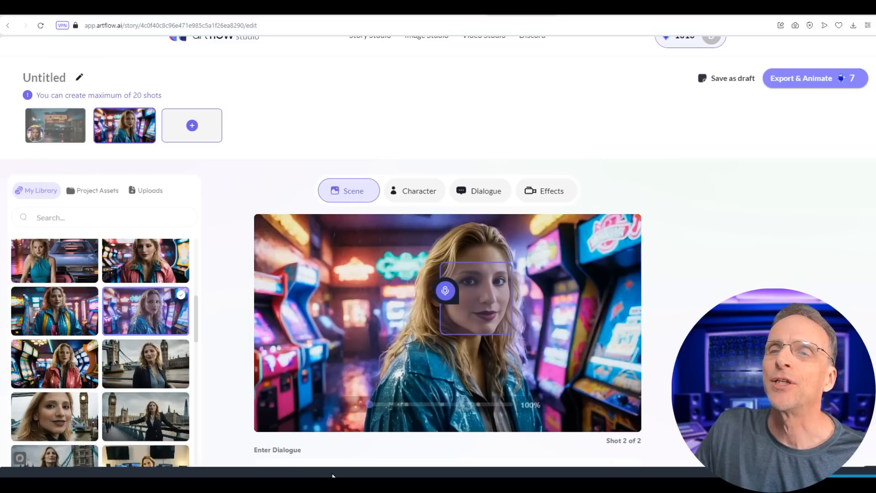
Enter and preview the dialogue "When I walked into the Arcade, I suddenly started talking funny. Like I was from the Deep South. It was weird, awkward, and VERY offputting."
scroll(360, 397, "down", 2)
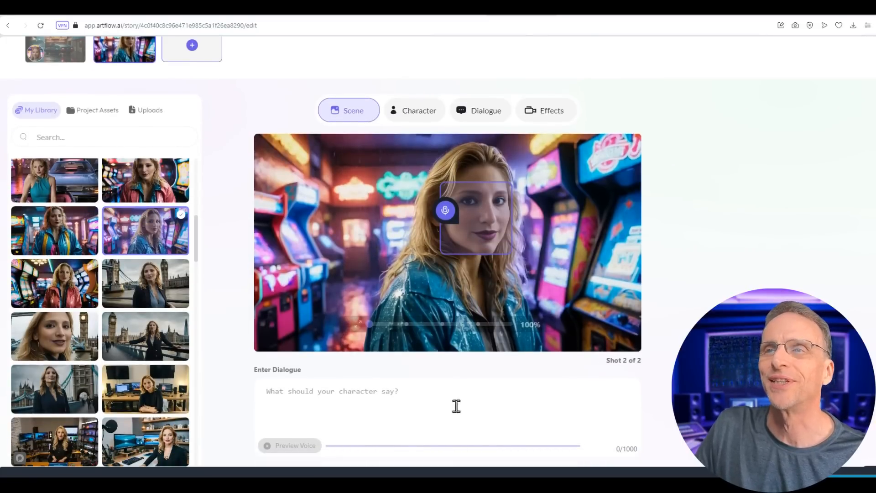
left_click(400, 395)
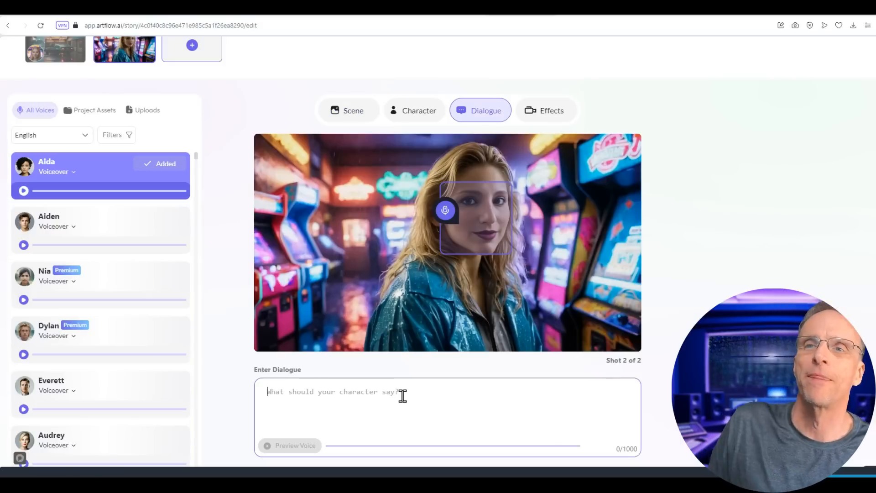
type("When I walked into the Arcade, I s")
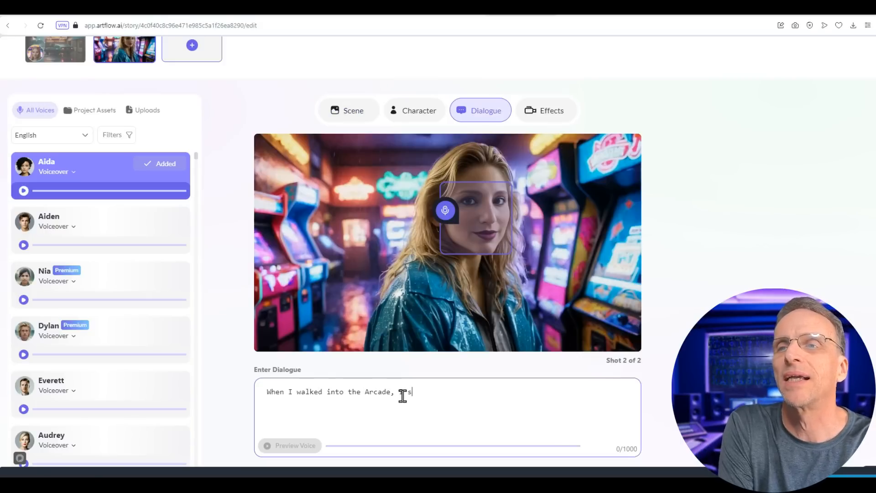
type("tarted talking funny. Like")
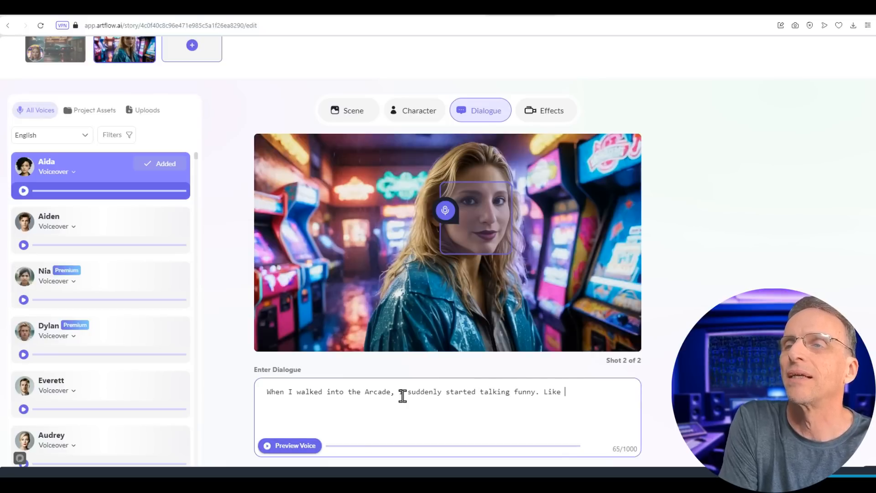
type("I was from the")
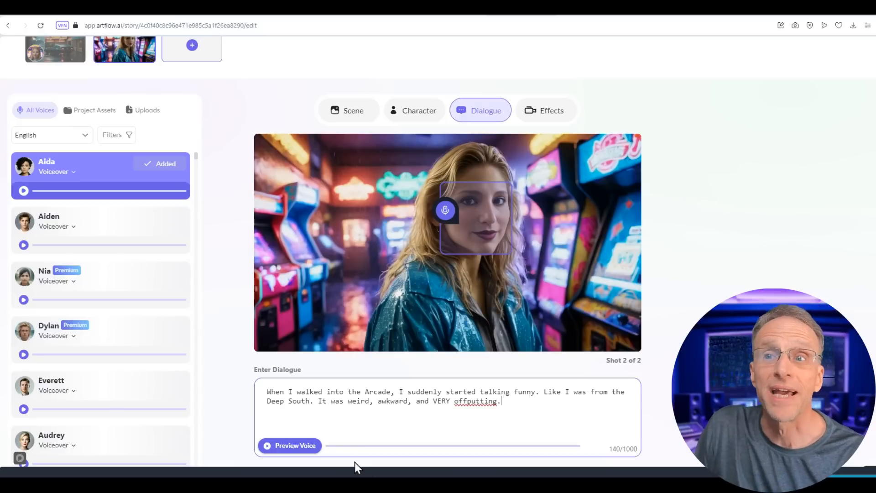
left_click(268, 446)
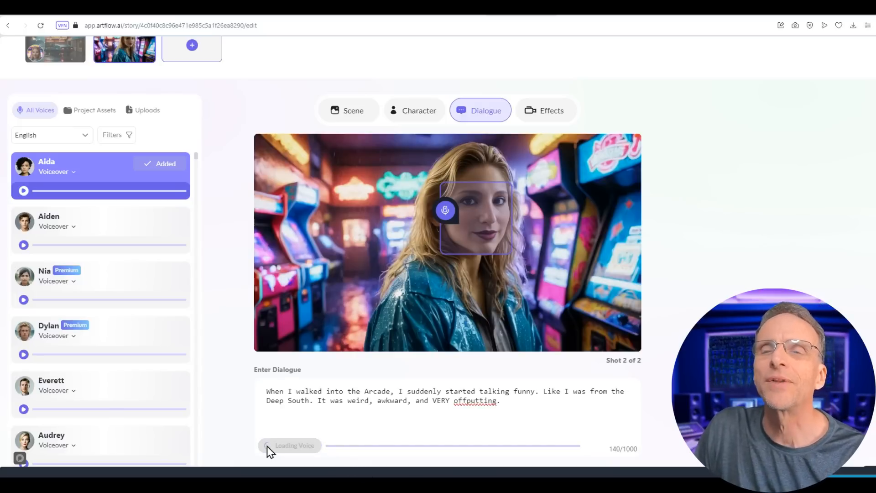
Return to the first shot and look through the English voices and its dialogue audio settings
scroll(137, 228, "down", 3)
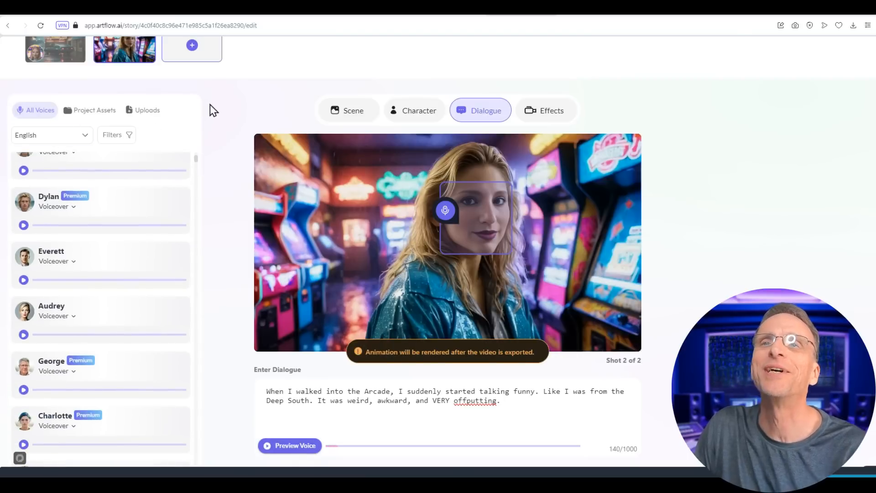
scroll(210, 106, "up", 2)
left_click(61, 125)
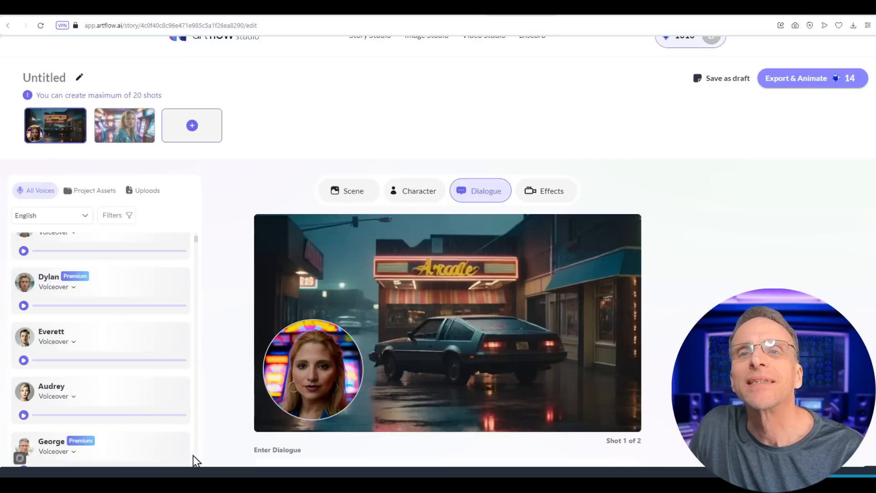
scroll(146, 333, "down", 5)
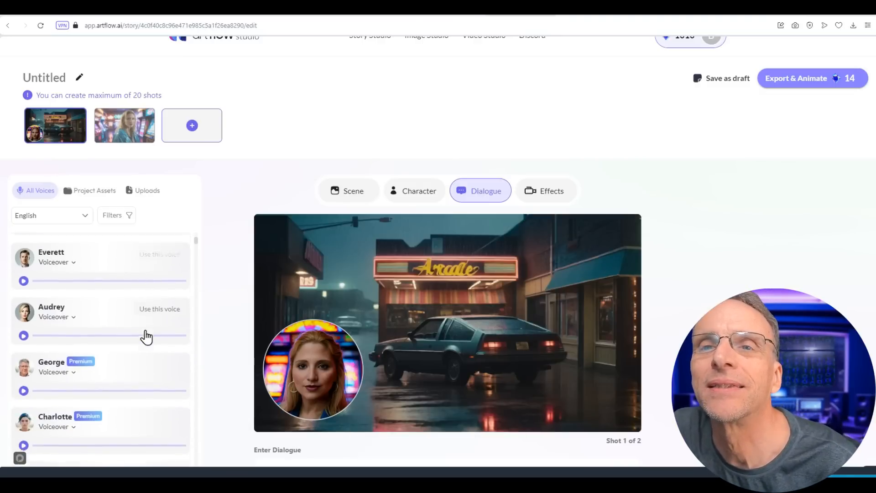
scroll(148, 337, "up", 5)
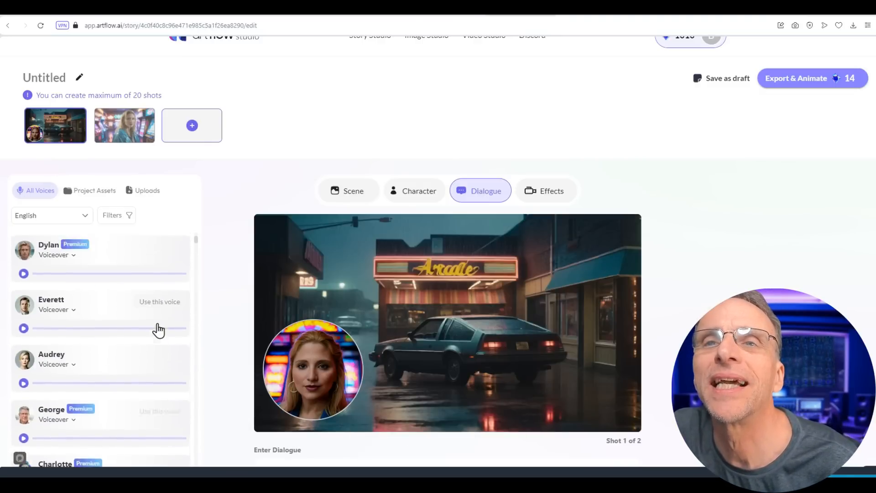
scroll(160, 318, "up", 2)
scroll(209, 266, "down", 1)
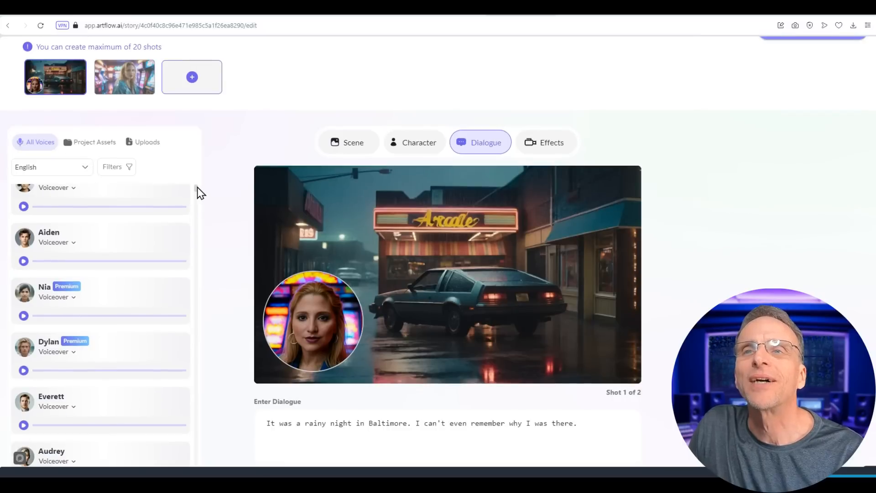
left_click_drag(196, 187, 195, 259)
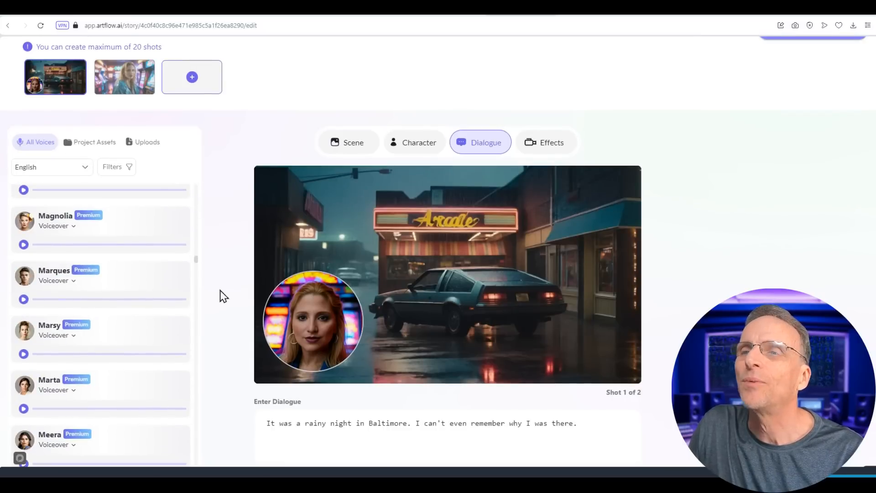
scroll(382, 426, "down", 2)
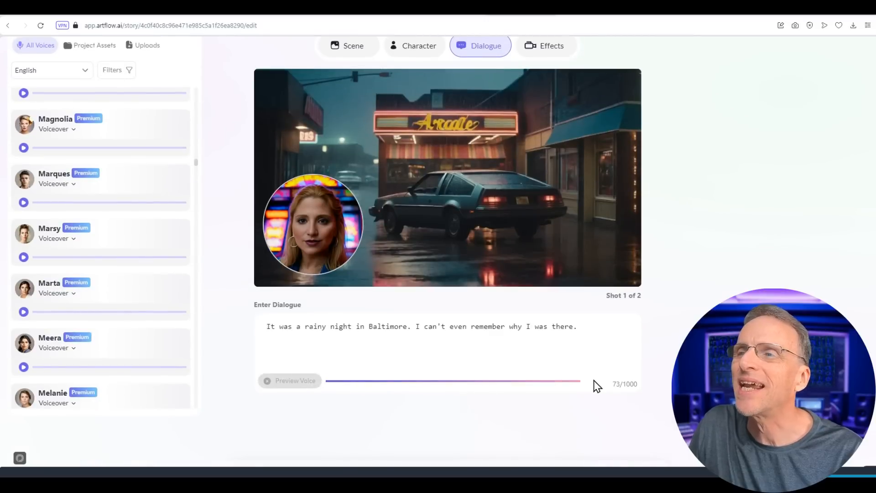
scroll(203, 317, "up", 2)
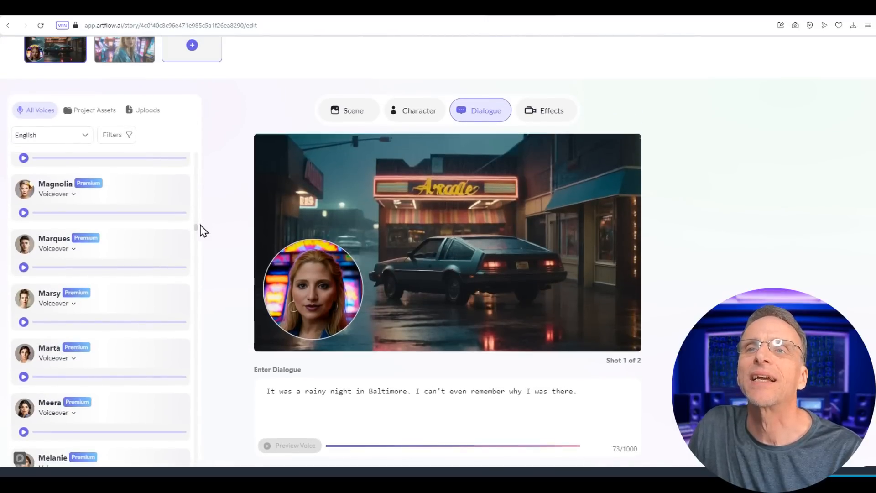
left_click_drag(196, 235, 210, 156)
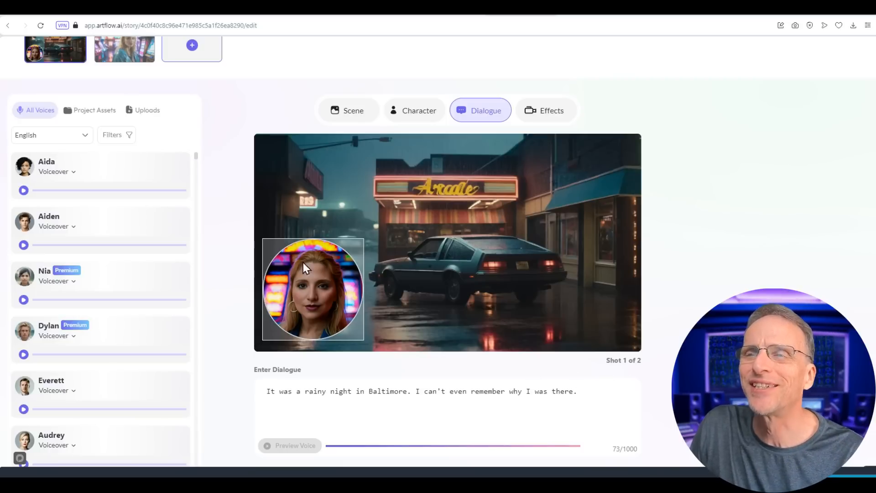
Check the first shot's inset character and its dialogue, and audition the premium voice Belle in its Serious style
left_click(312, 299)
left_click(158, 117)
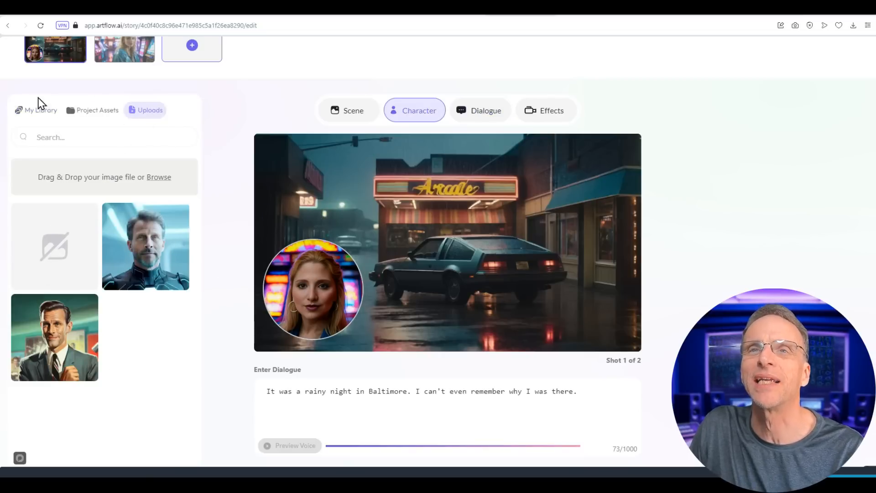
left_click(322, 309)
left_click(342, 391)
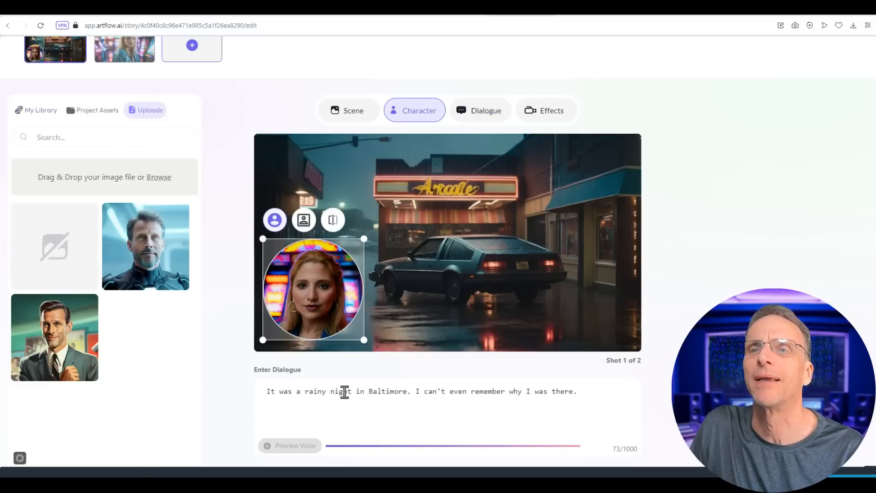
scroll(199, 336, "down", 10)
scroll(106, 270, "down", 2)
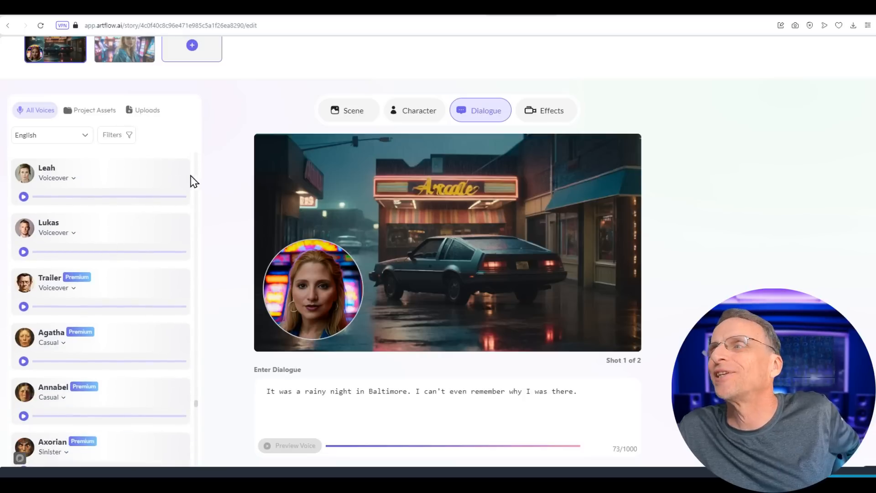
scroll(156, 278, "down", 8)
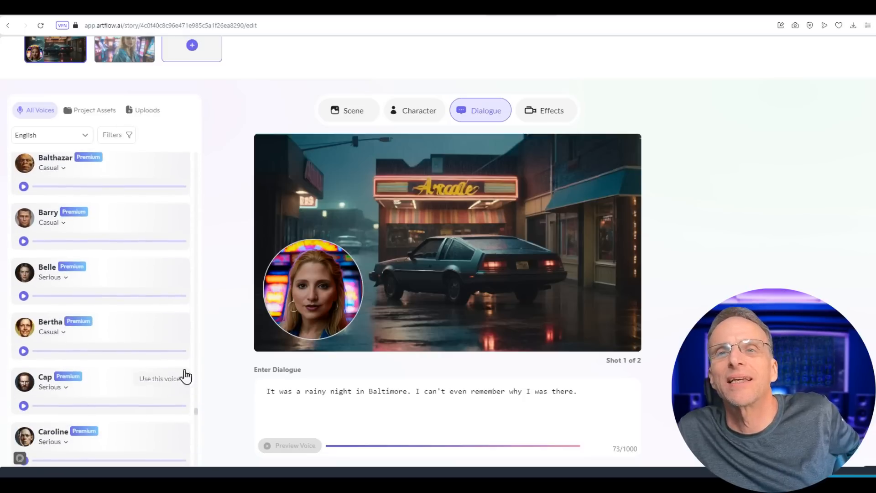
left_click(24, 297)
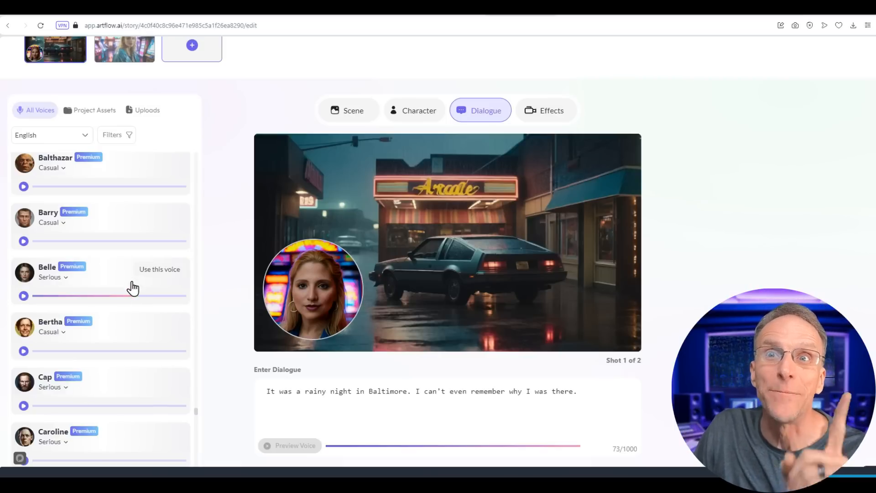
Use the premium voice Belle in its Serious style and change "VERY" to "very" in the second shot's dialogue
left_click(151, 273)
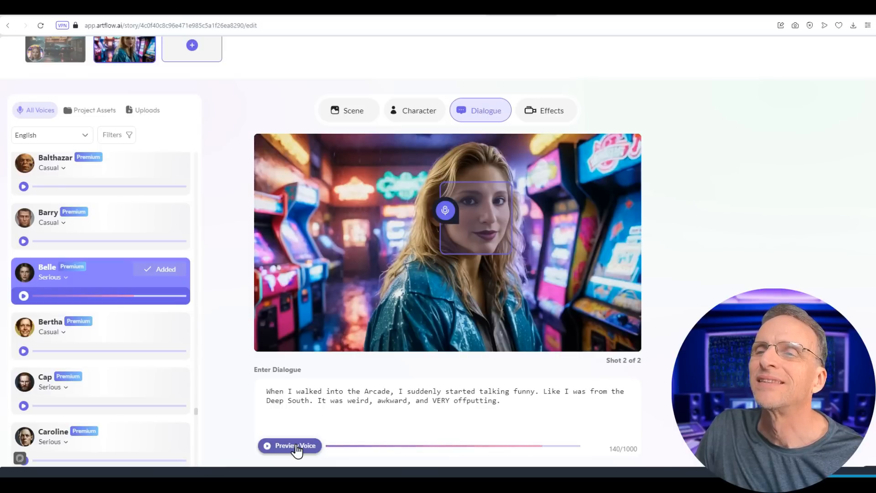
double_click(439, 400)
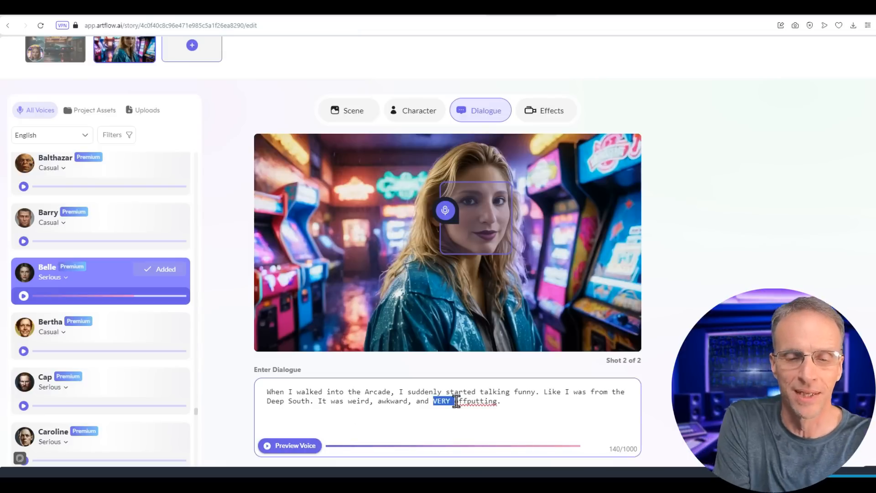
type("very")
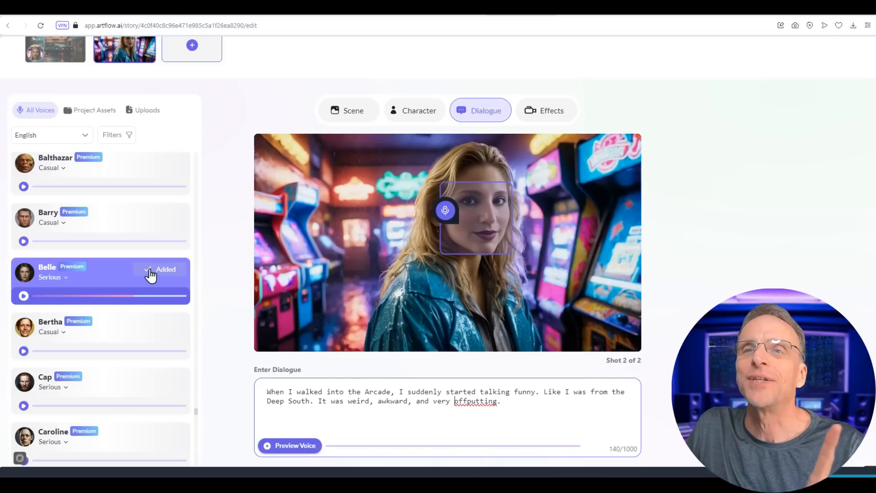
Set the first shot's dialogue audio to the uploaded file ElevenLabs_2024-03-04T
left_click(62, 54)
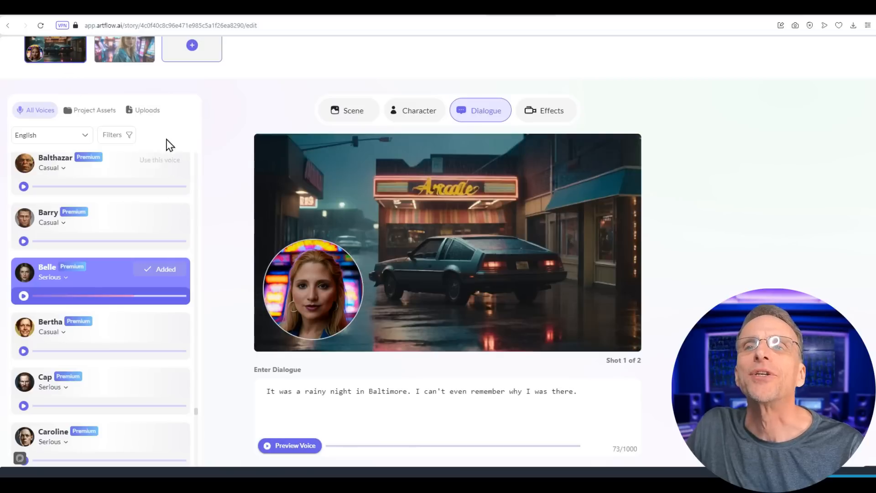
left_click(147, 111)
left_click(164, 185)
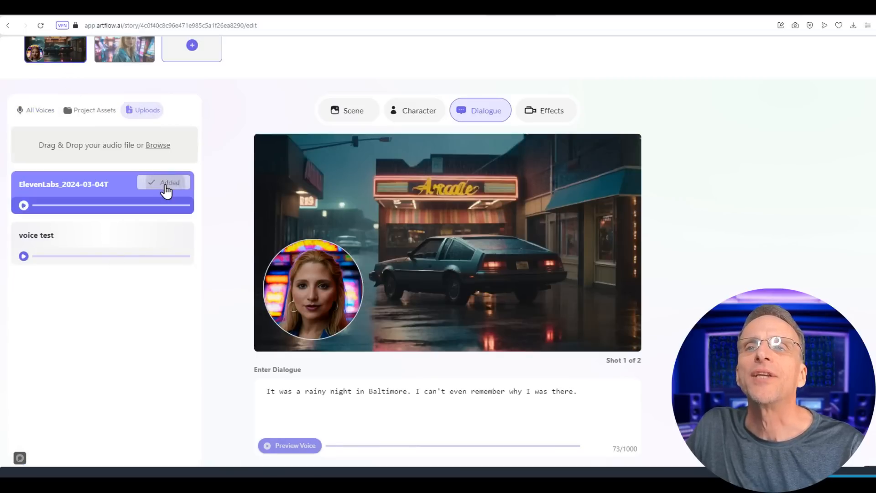
Add a third shot and look through the library's scene images for it
left_click(193, 48)
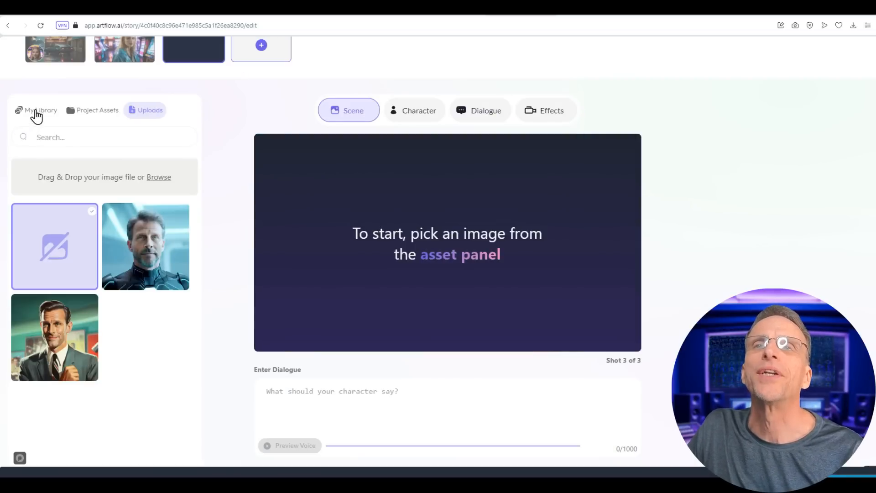
left_click(36, 112)
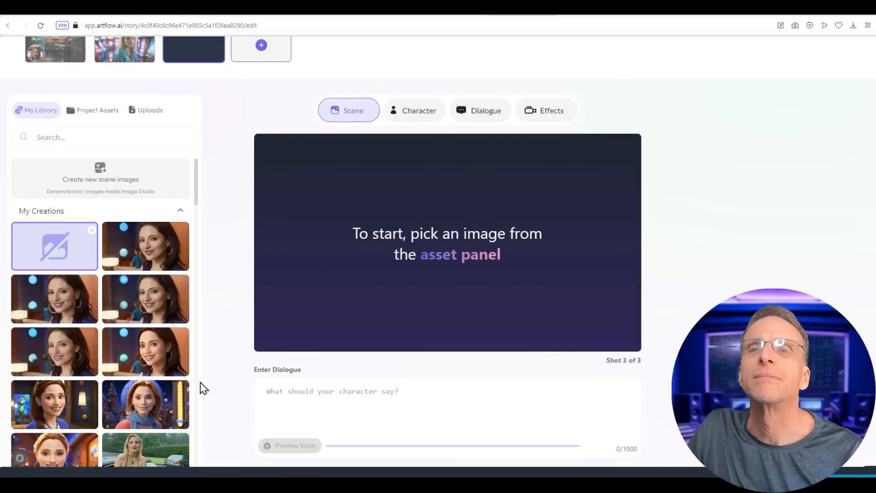
scroll(131, 358, "down", 5)
scroll(143, 337, "up", 10)
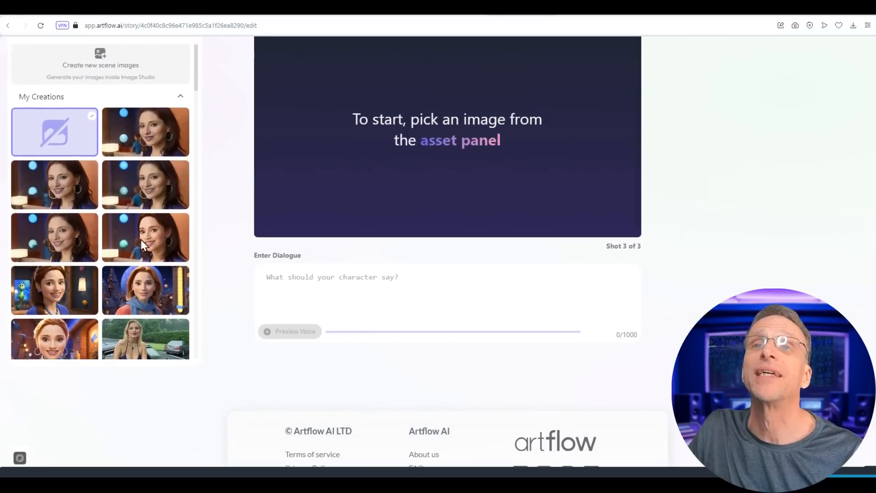
scroll(201, 239, "up", 2)
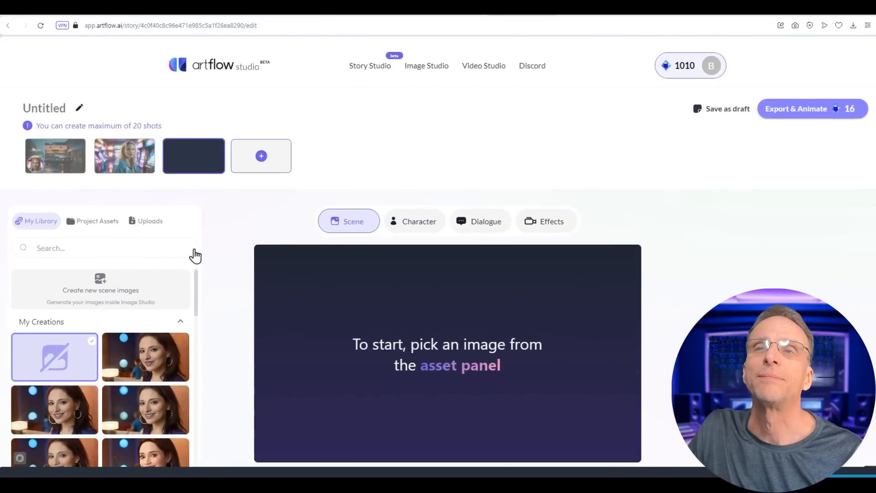
scroll(180, 267, "down", 2)
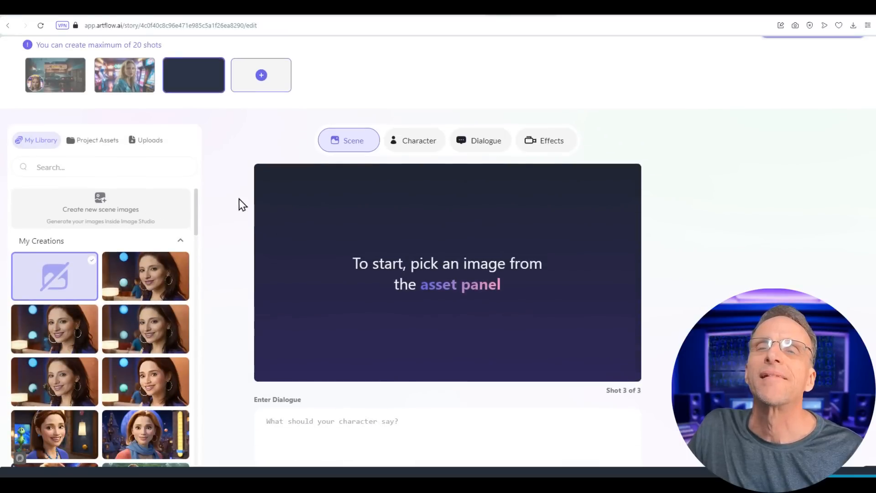
scroll(243, 201, "up", 2)
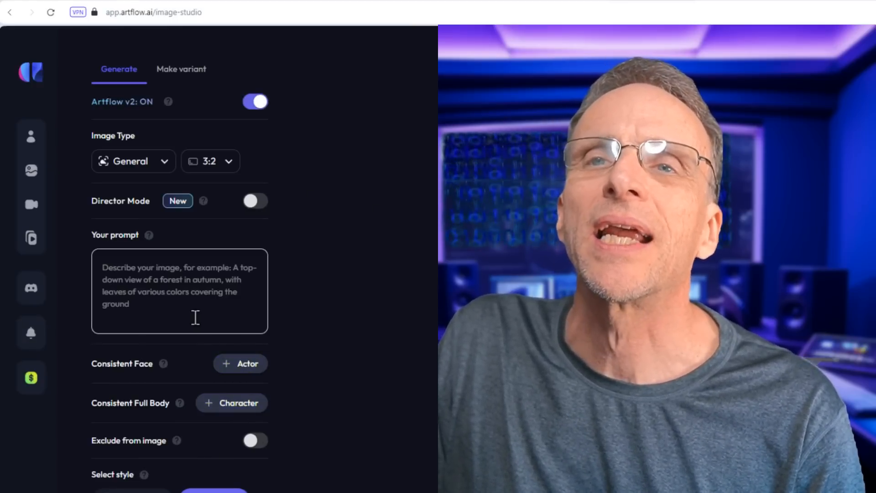
In Artflow's Image Studio, enter the prompt "Inside an 80's arcade" and enable Director Mode
left_click(196, 317)
type("Inside an 89")
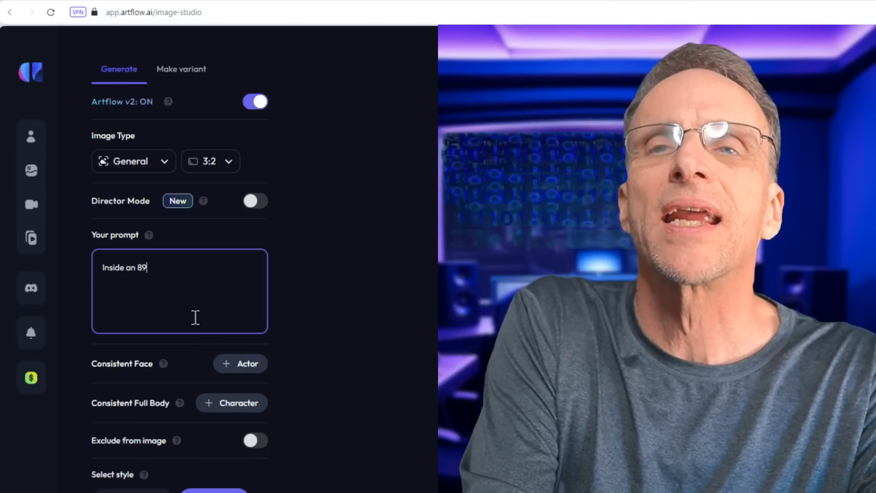
key("BackSpace")
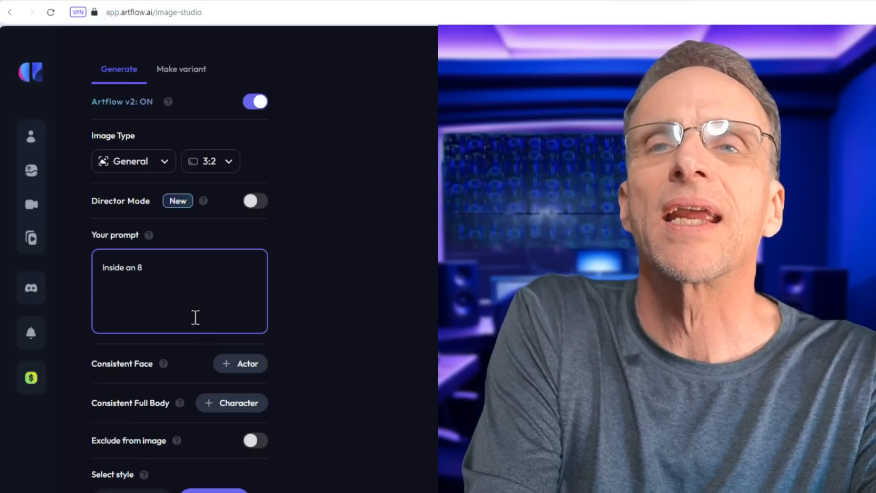
type("0's arcade")
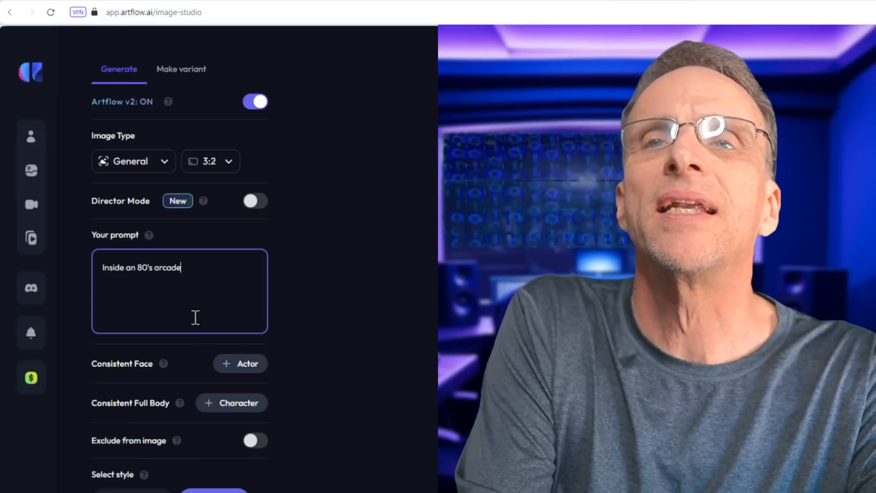
left_click(256, 201)
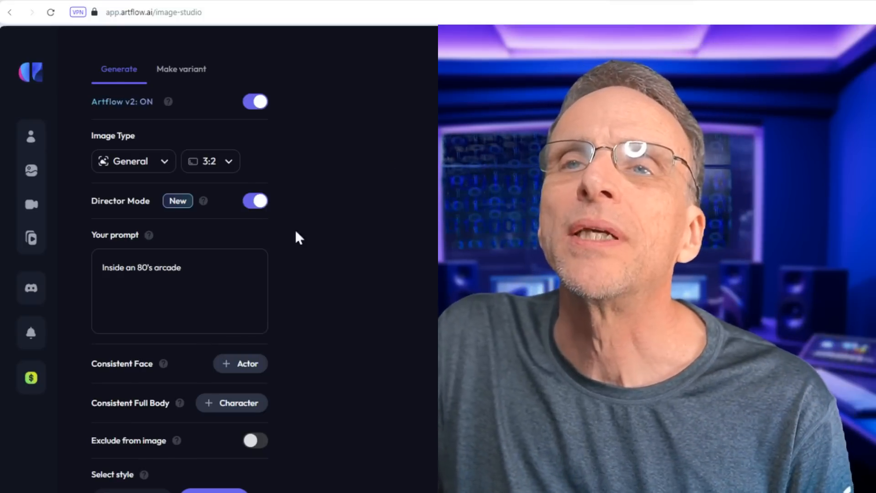
Position the Director Mode figure in the right third of the frame, with framing between full shot and mid shot
left_click_drag(568, 242, 732, 234)
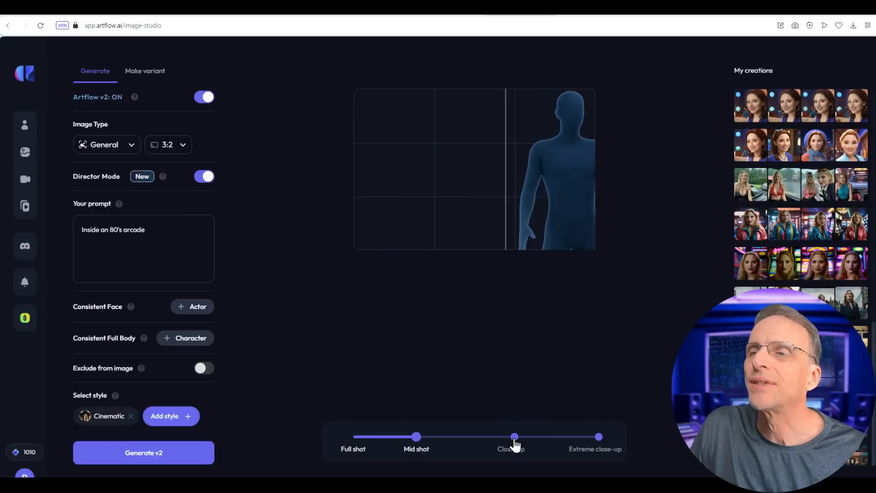
left_click_drag(408, 446, 390, 444)
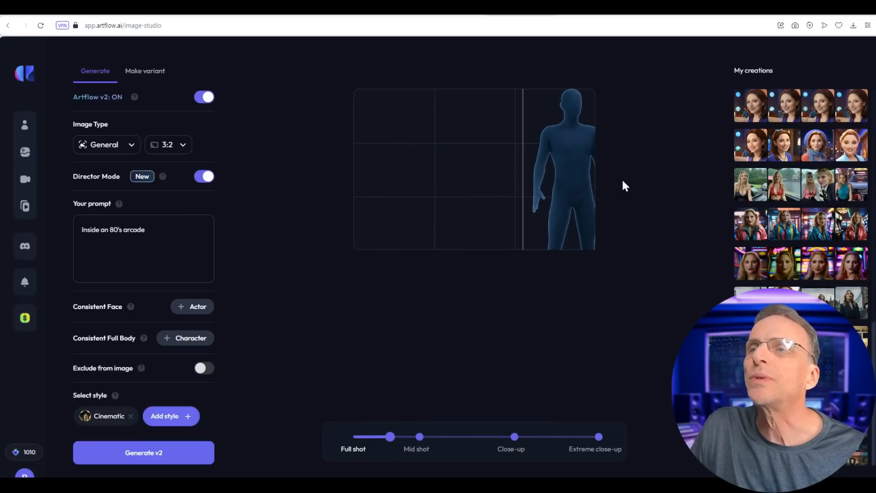
left_click_drag(592, 188, 551, 191)
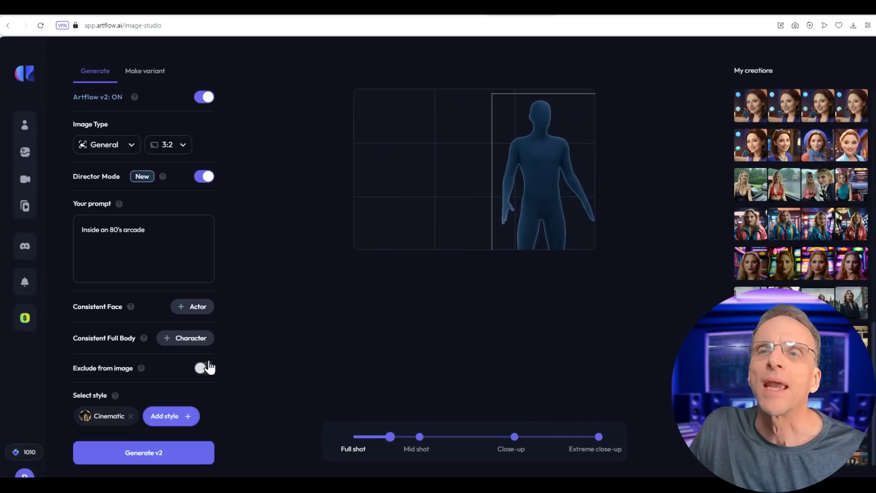
Add the public full-body character Bionic_Solomon and try the figure's facing directions through to the last option
left_click(193, 339)
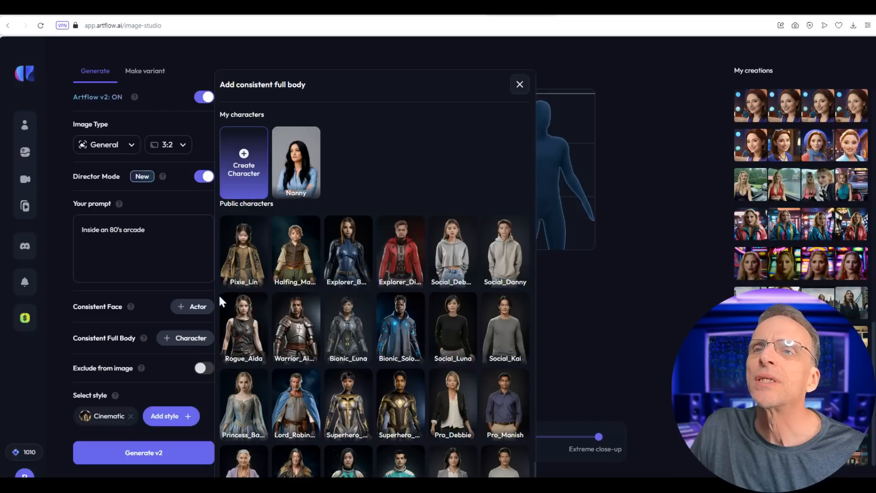
left_click(401, 309)
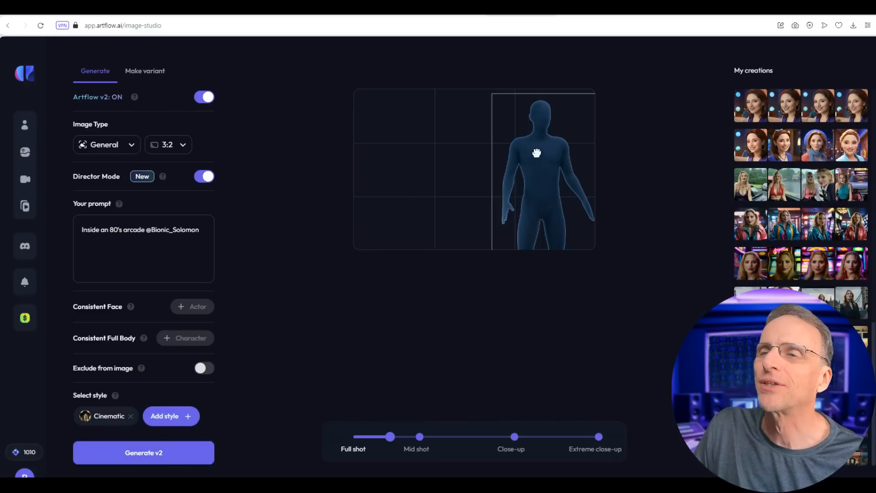
scroll(439, 467, "down", 1)
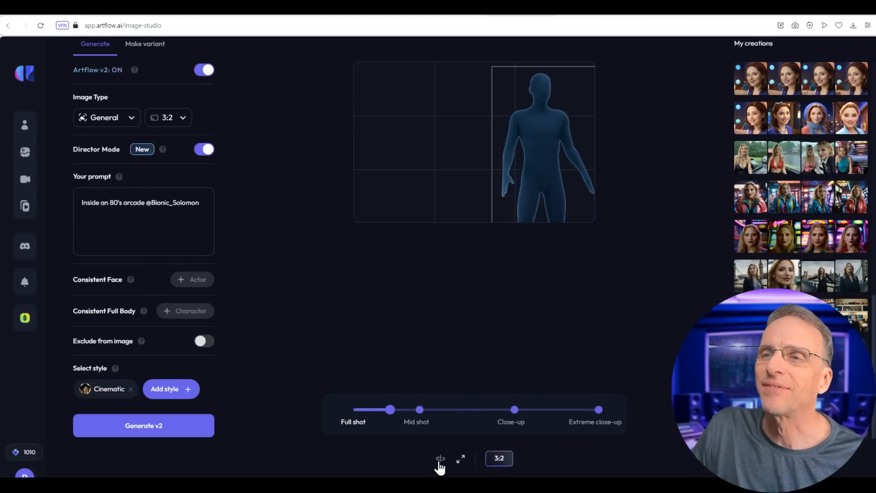
left_click(440, 461)
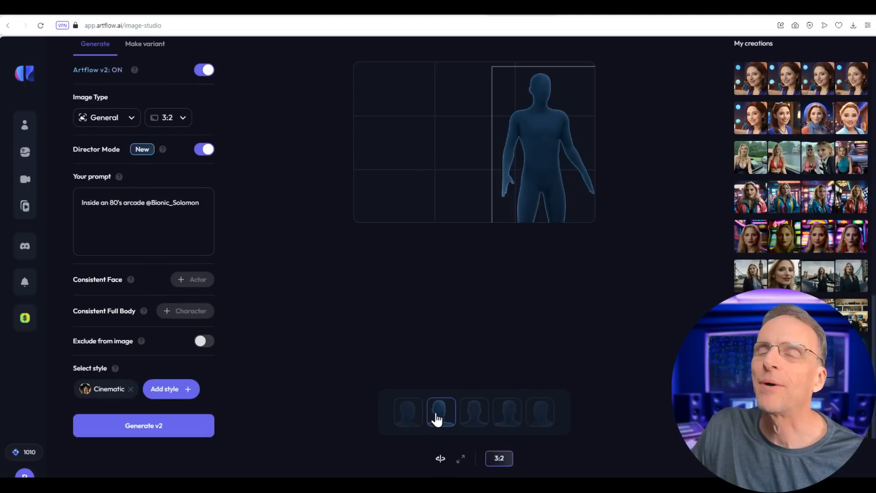
left_click(473, 418)
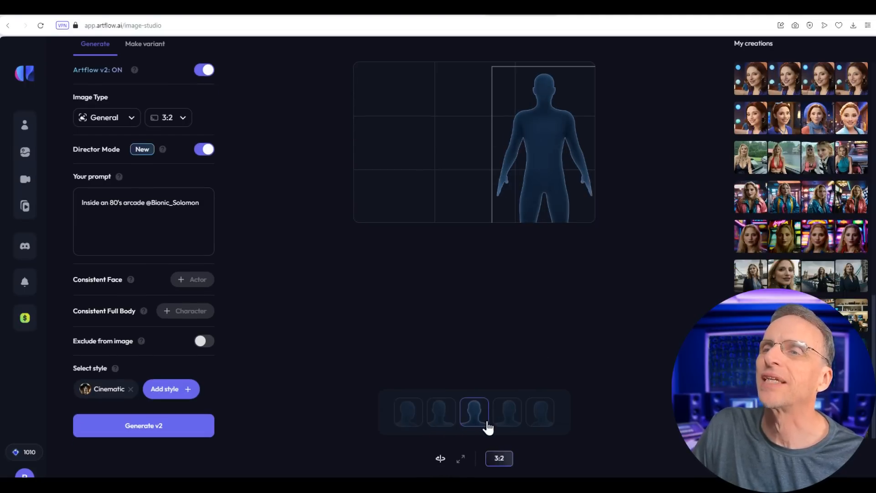
left_click(511, 415)
left_click(538, 414)
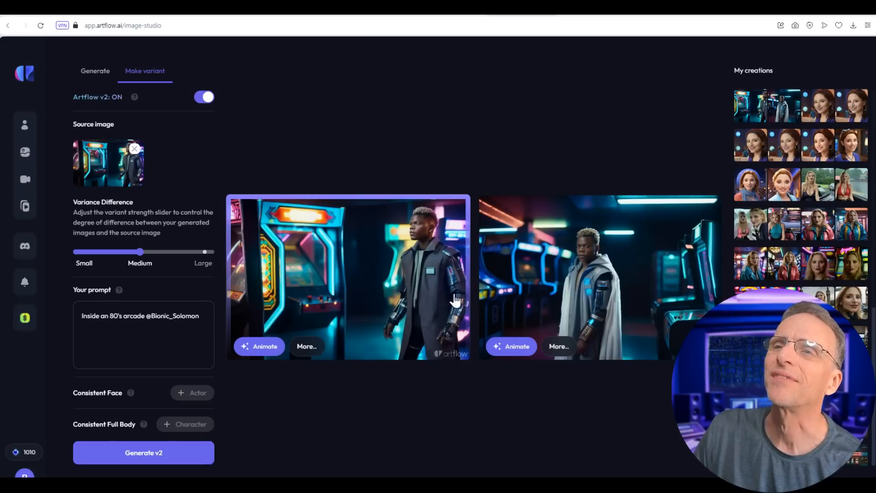
Reopen the rainy arcade draft in Video Studio and set the third shot's scene to the new image of the man in a dark coat
mouse_move(41, 222)
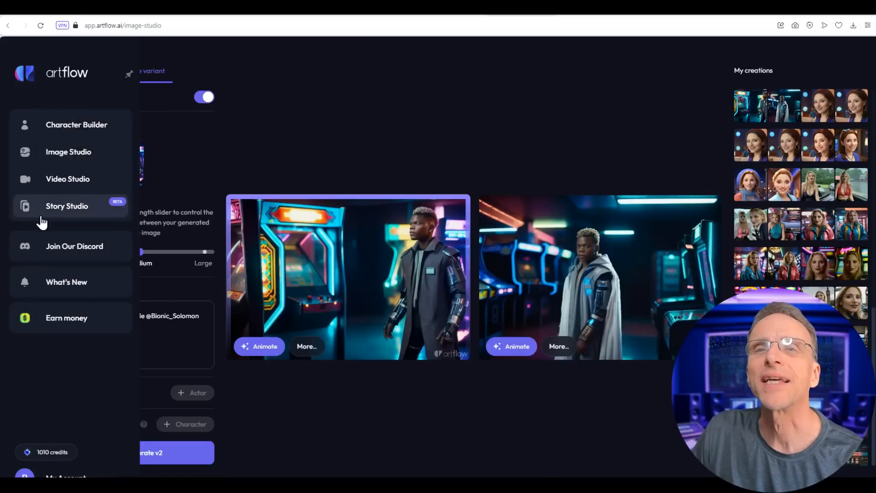
left_click(64, 181)
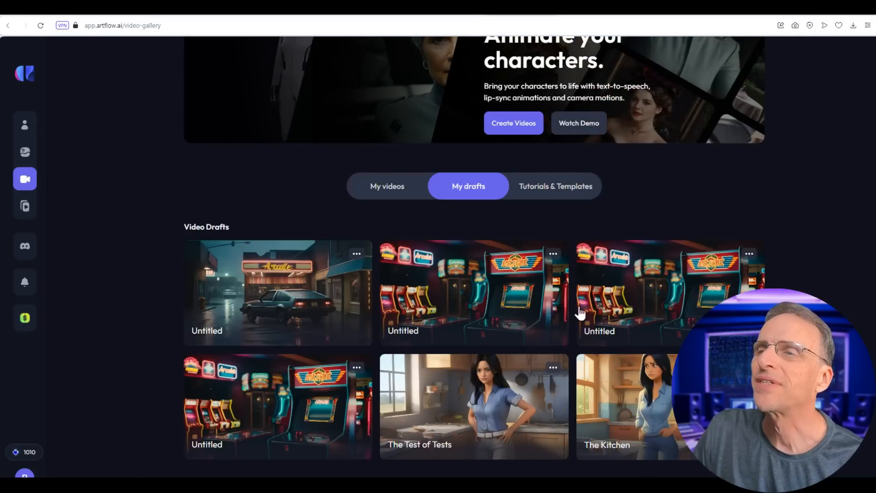
left_click(296, 290)
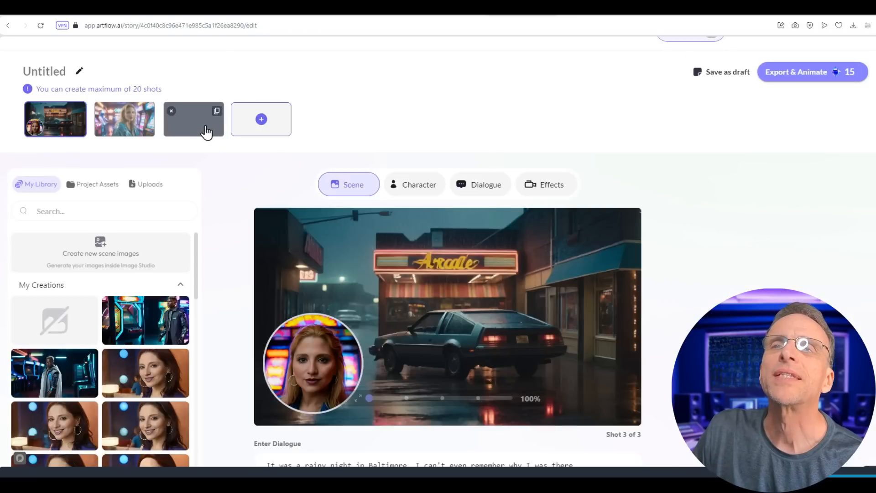
left_click(206, 133)
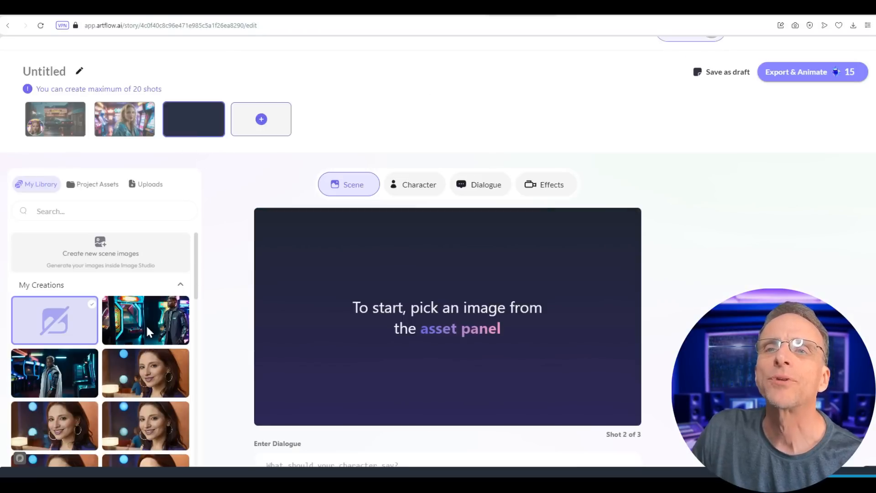
left_click(145, 324)
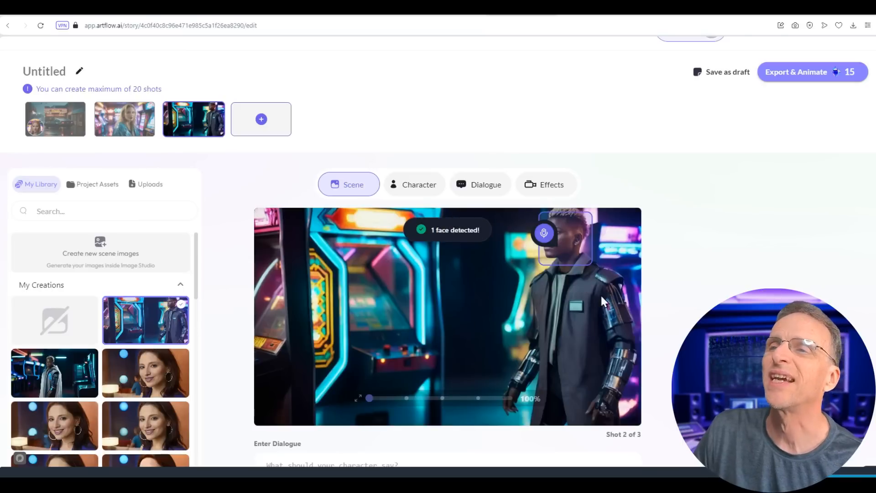
Enter the third shot's dialogue "Excuse me. I couldn't help overhearing you say that you think you talk funny. I just wanted to confirm that you do."
scroll(718, 265, "down", 4)
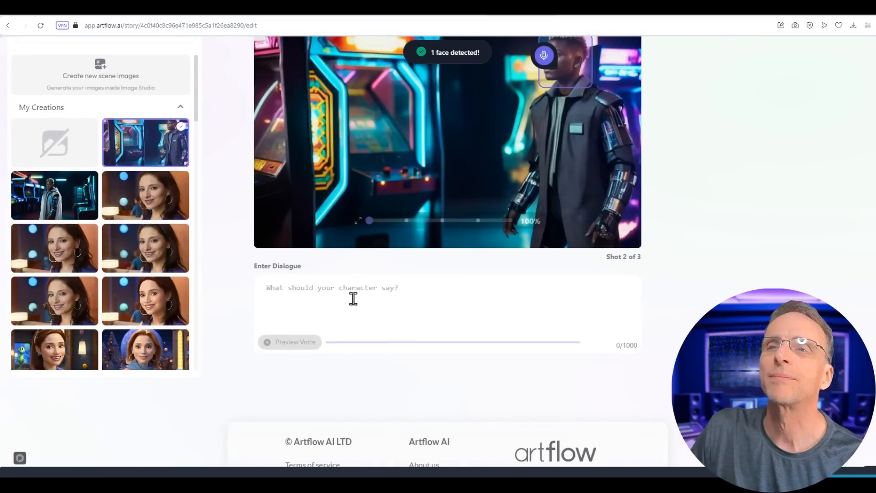
left_click(353, 298)
type("Excuse me. I couldn't help overhearing")
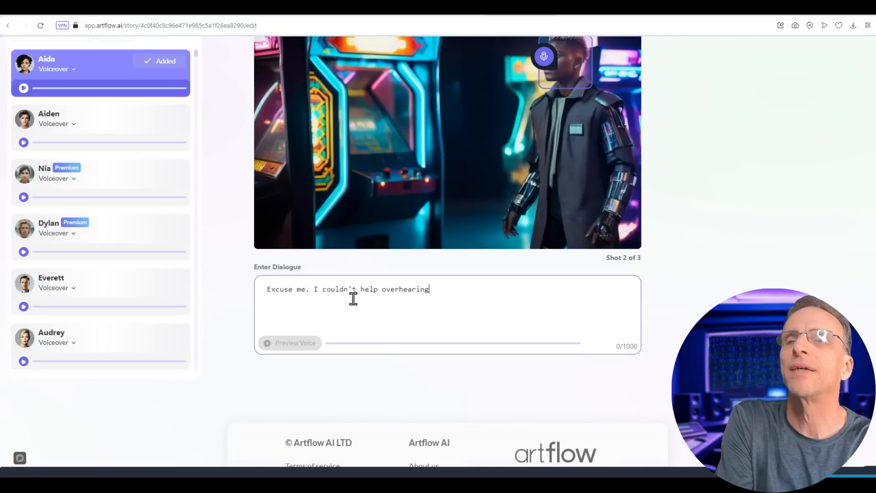
type(" you say that you think you talk funny. I just wanted to confirm that you do.")
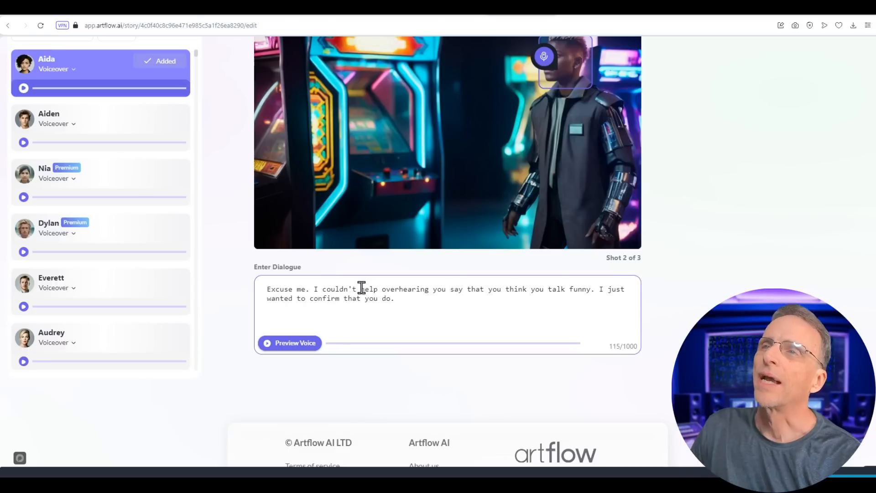
Try the library portrait of the blonde woman beneath the pink Arcade sign as the third shot's inset character
scroll(276, 232, "up", 3)
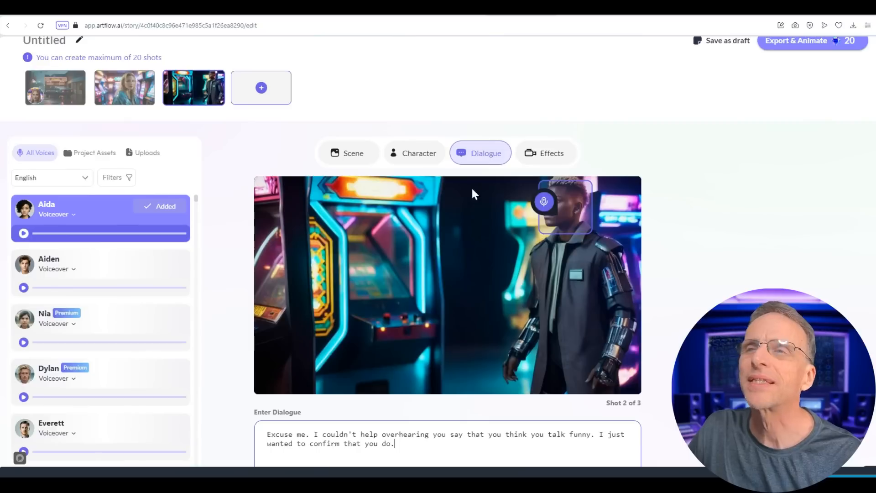
left_click(410, 157)
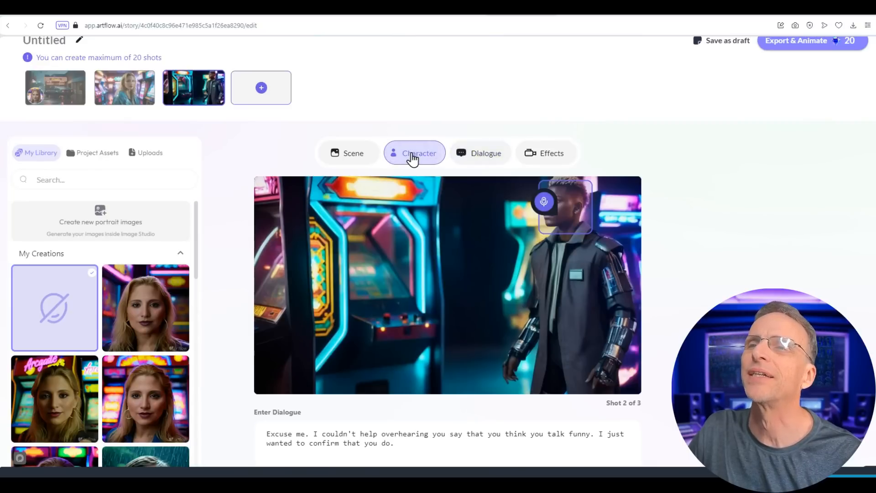
left_click(50, 404)
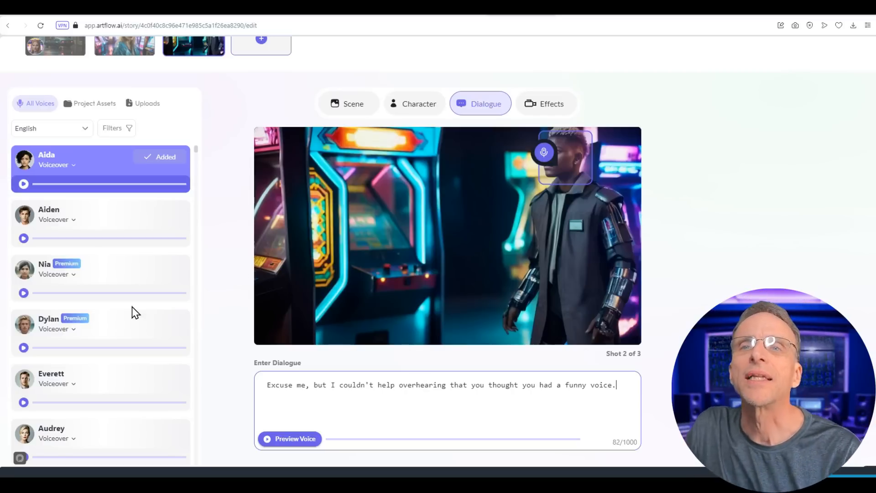
Look through the English voices and the available dialogue languages
scroll(197, 157, "down", 7)
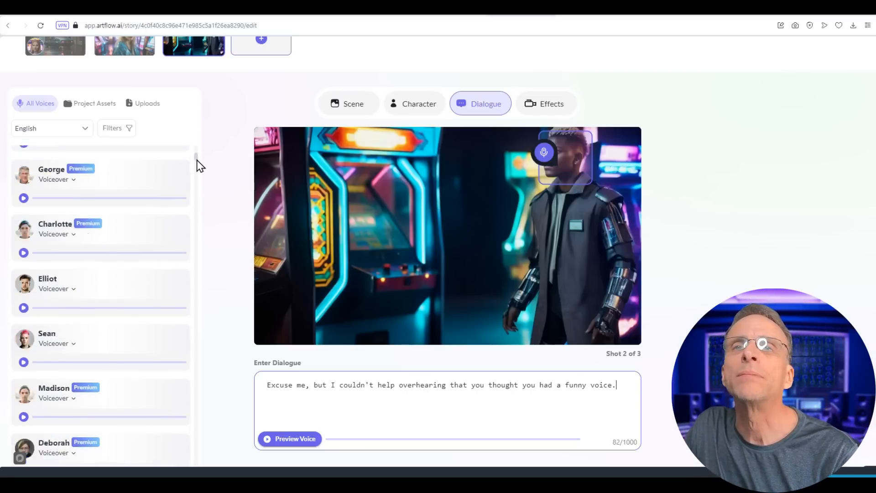
left_click(75, 129)
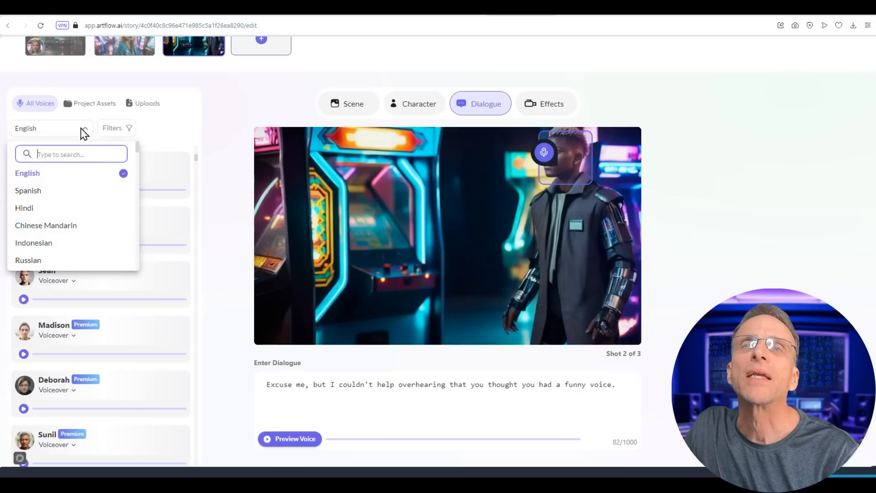
scroll(55, 210, "down", 2)
scroll(58, 223, "down", 8)
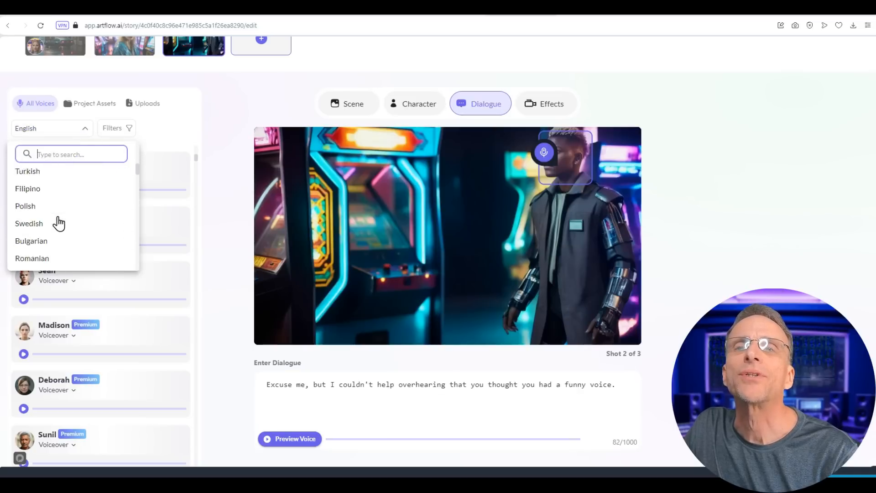
scroll(64, 221, "up", 1)
scroll(63, 220, "up", 5)
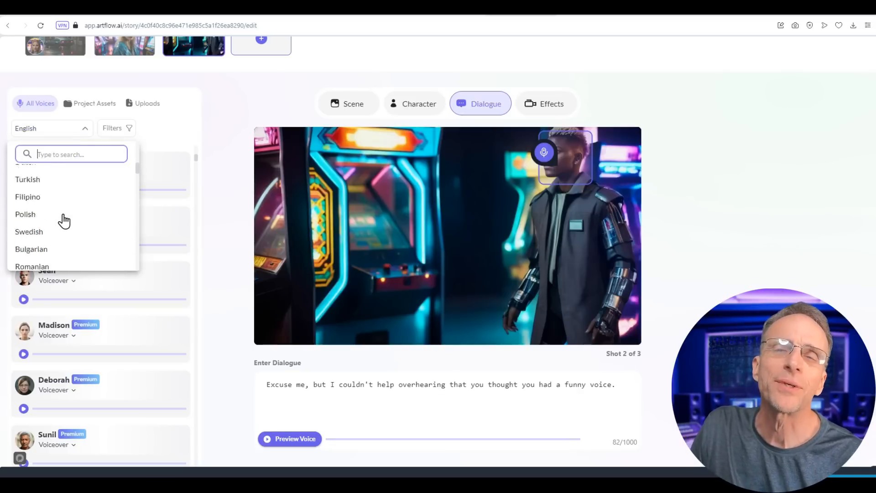
left_click(168, 144)
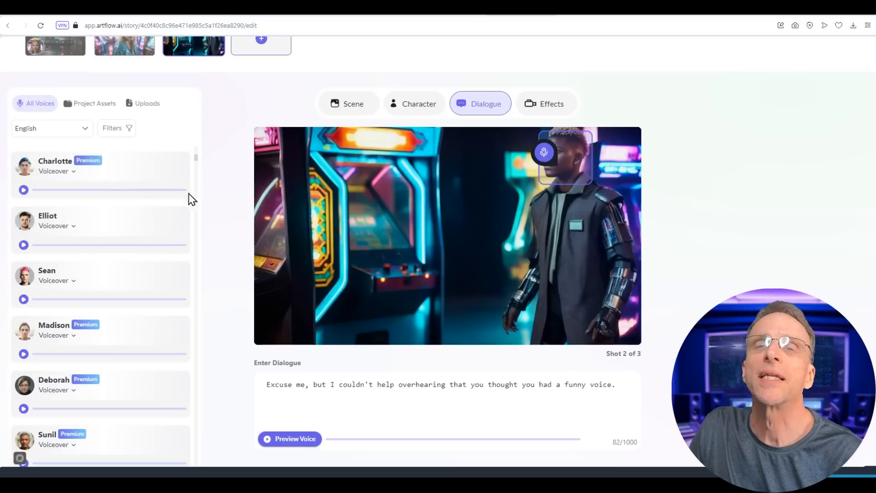
Sample the premium Kwami voice, add it to the third shot and preview the dialogue with it
scroll(137, 274, "down", 10)
left_click(23, 293)
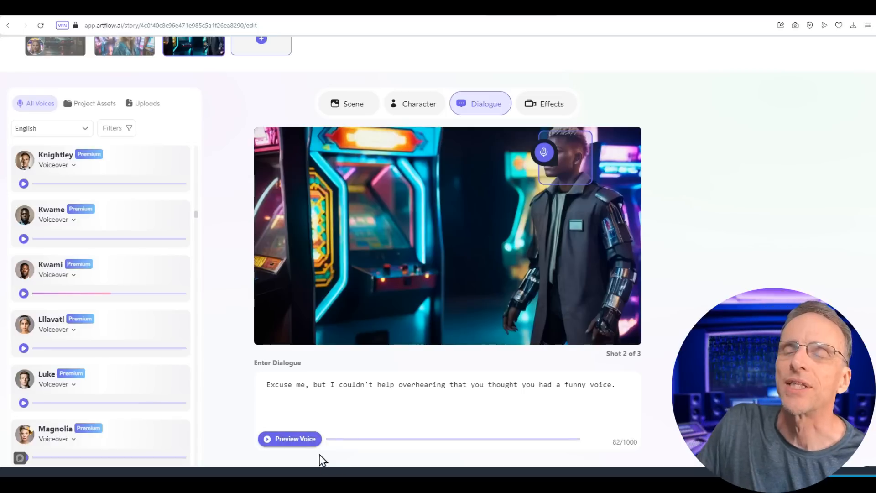
left_click(313, 443)
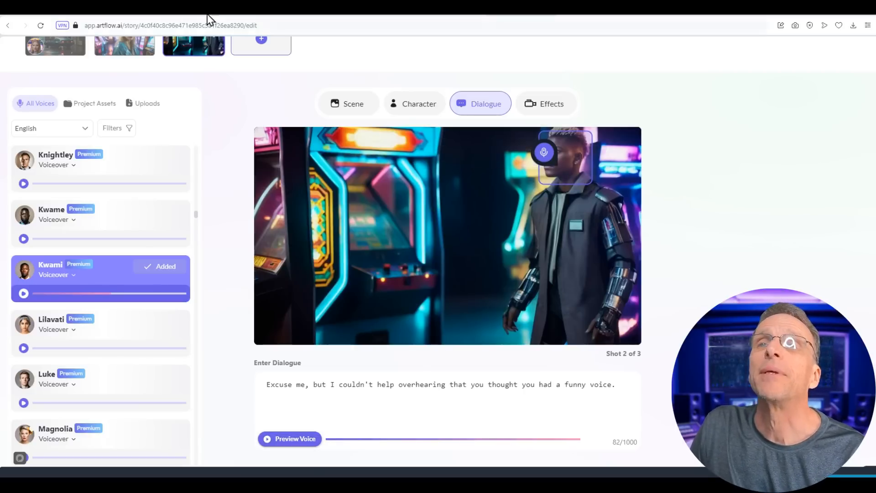
Add a fourth shot and set its scene to the library image of the rainy Cal's Arcade storefront
left_click(264, 42)
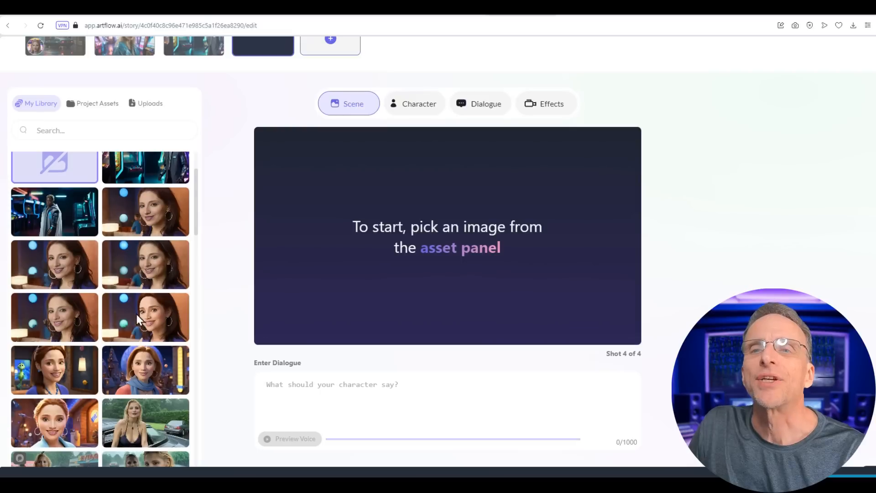
scroll(136, 314, "up", 2)
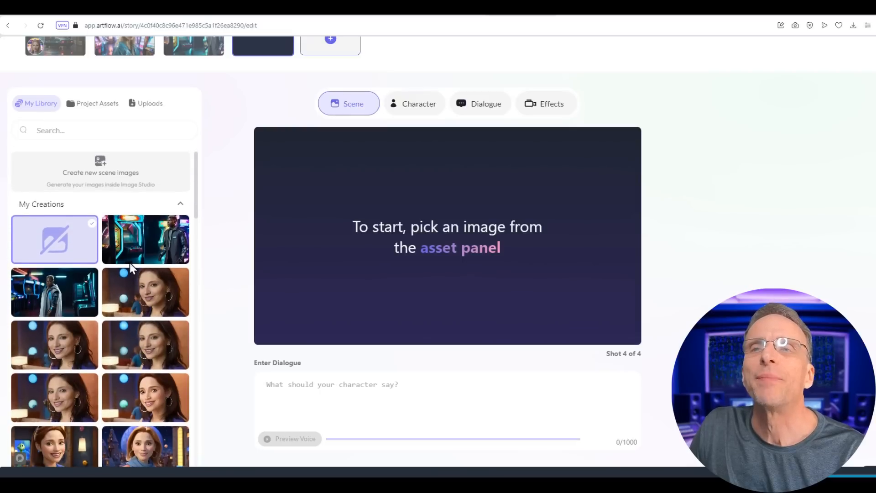
scroll(105, 241, "down", 10)
left_click(55, 235)
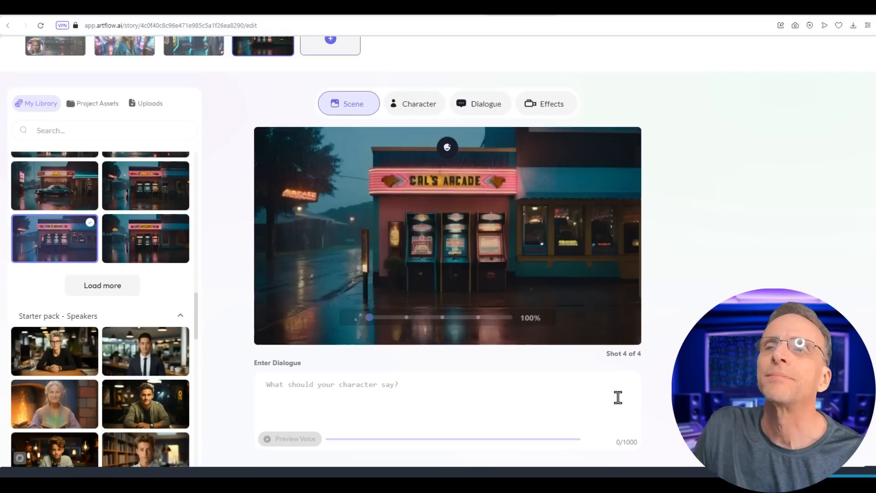
Add the portrait of the blonde woman beneath the pink Arcade sign as a circular inset, enlarged and centred over the storefront
left_click(407, 109)
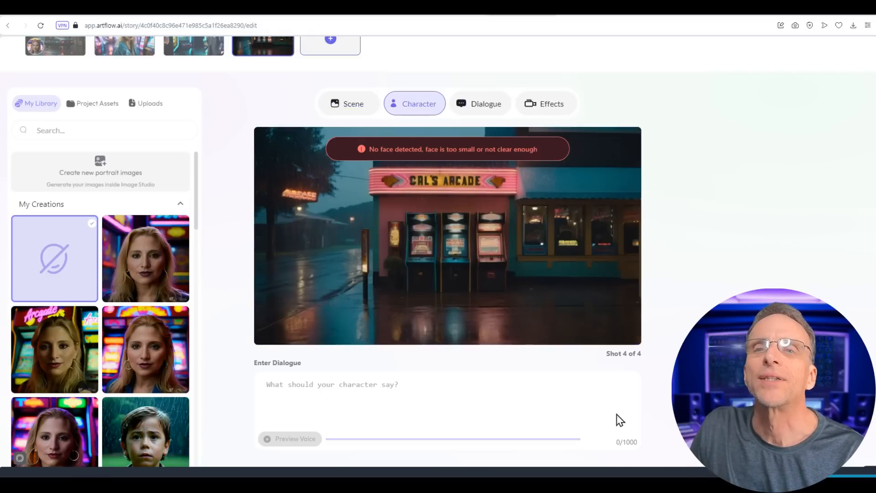
left_click_drag(362, 280, 400, 233)
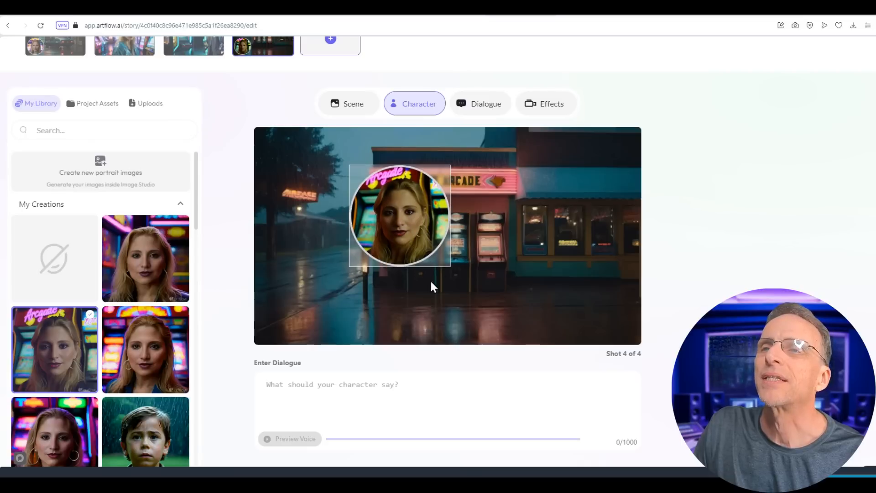
left_click_drag(451, 267, 514, 319)
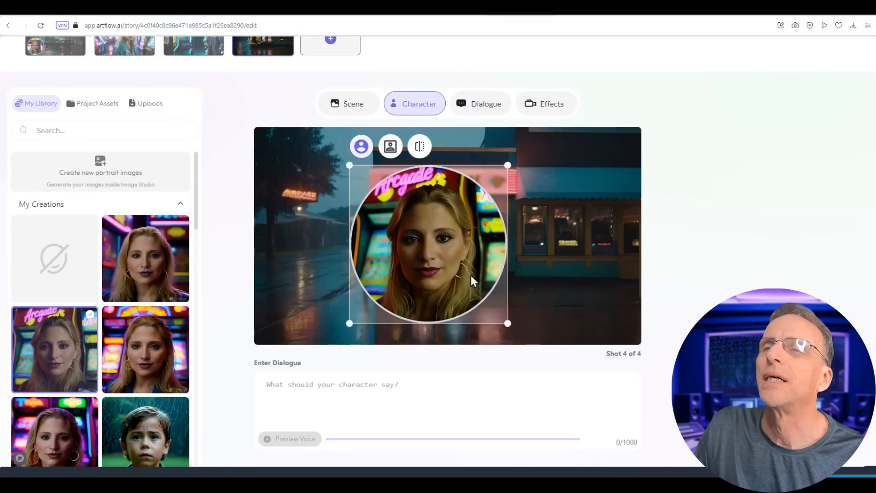
left_click_drag(470, 272, 497, 266)
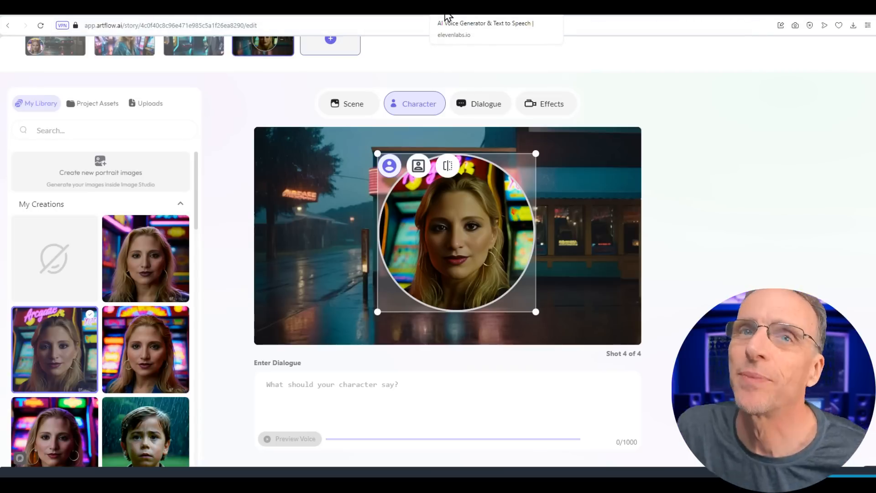
Switch to ElevenLabs and change the speech synthesis mode to Speech to Speech
left_click(447, 17)
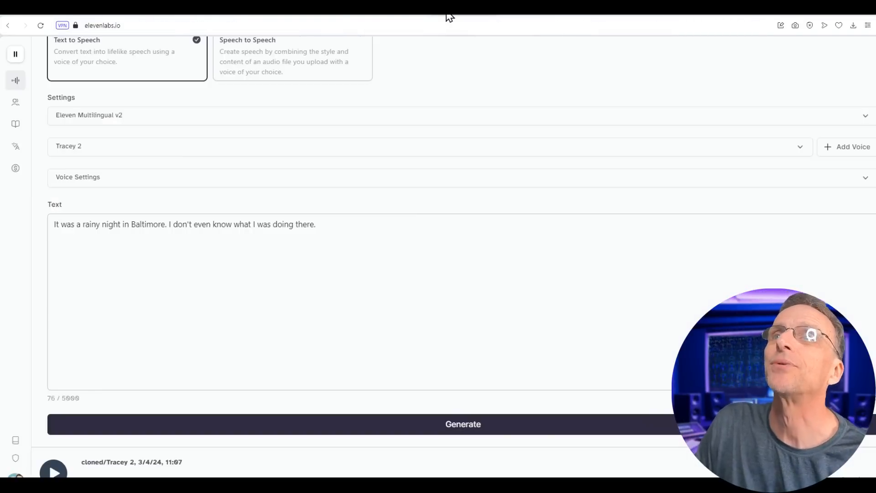
scroll(228, 137, "up", 2)
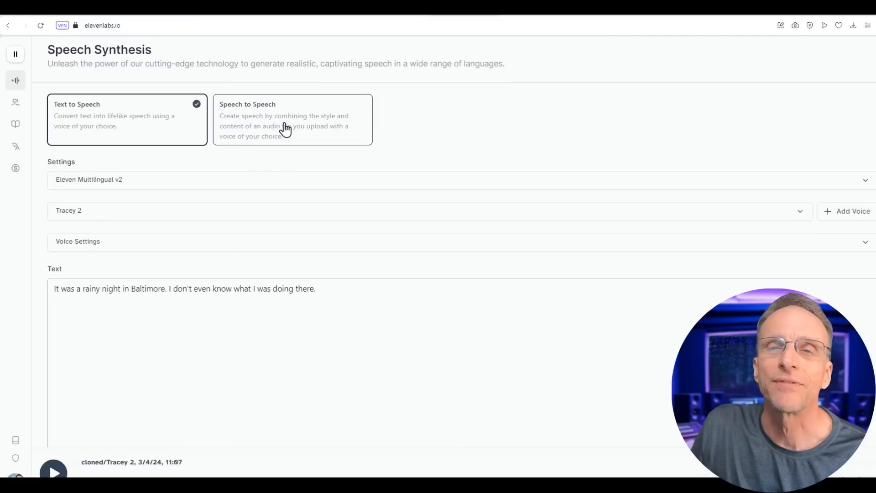
left_click(286, 130)
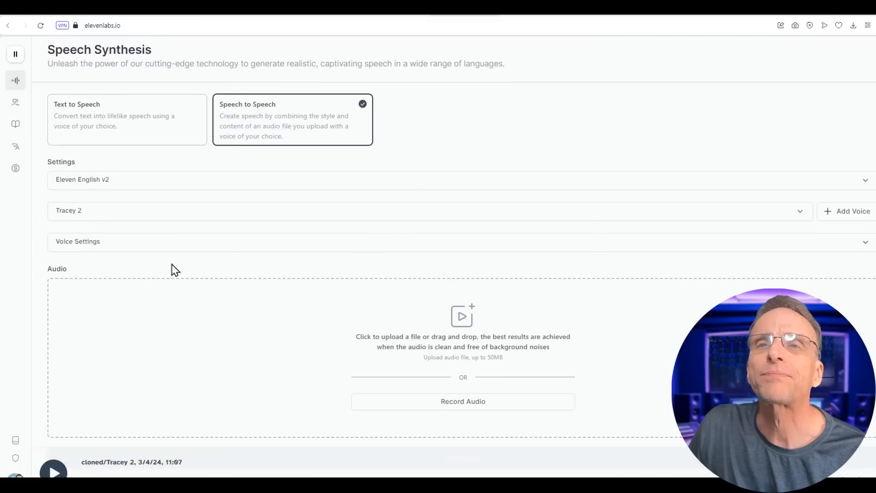
Record about 11 seconds of spoken audio and generate it in the selected cloned voice
left_click(470, 406)
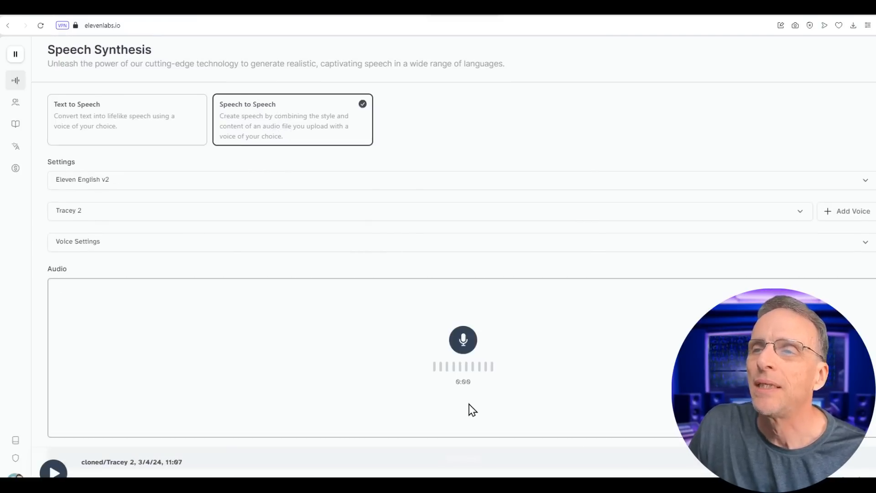
left_click(468, 343)
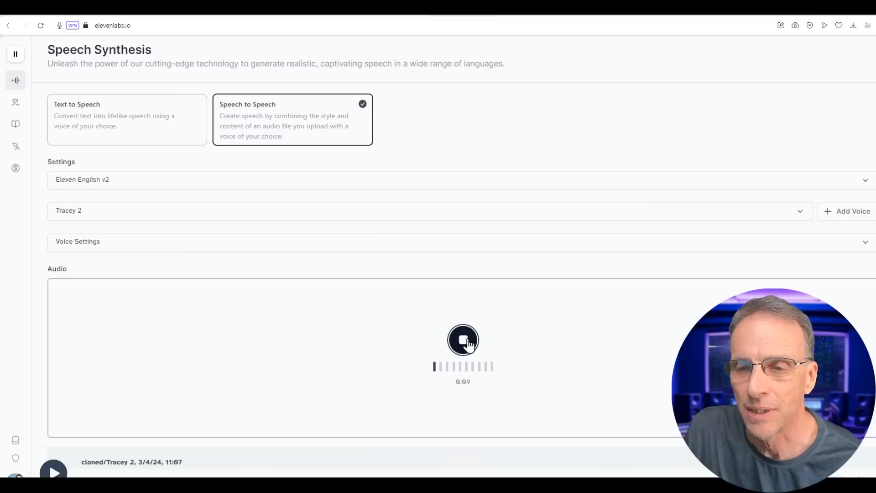
left_click(468, 342)
scroll(472, 383, "down", 1)
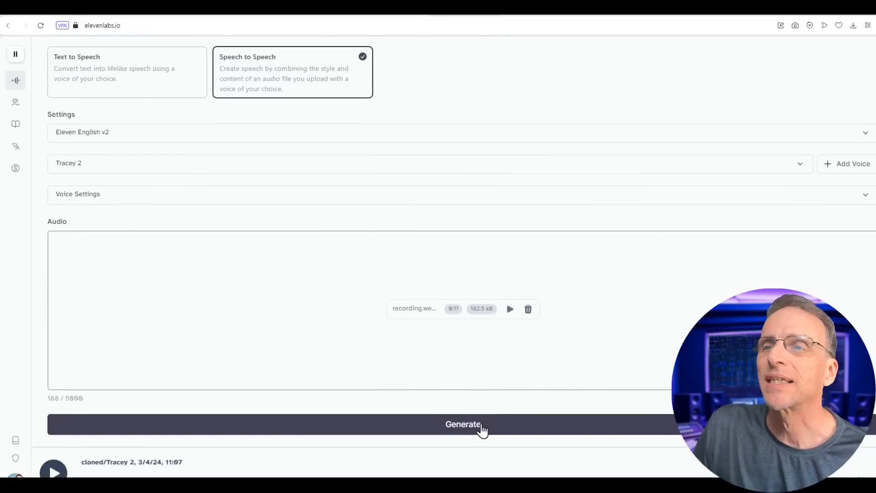
left_click(475, 429)
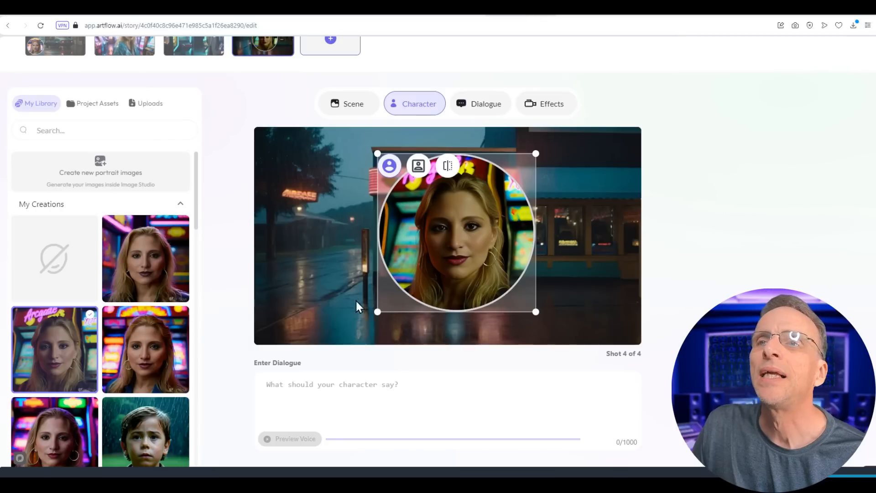
Upload the newest downloaded ElevenLabs file as dialogue audio in Artflow, listen to it and use it for the fourth shot
left_click(136, 110)
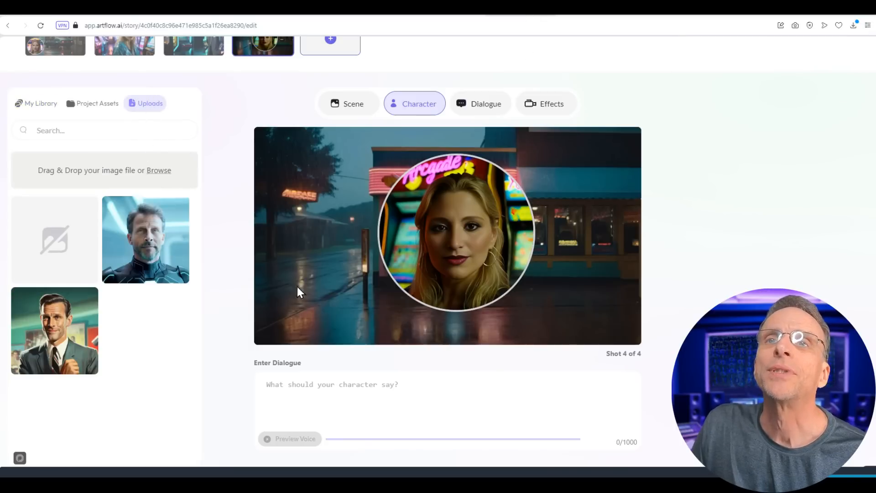
left_click(480, 104)
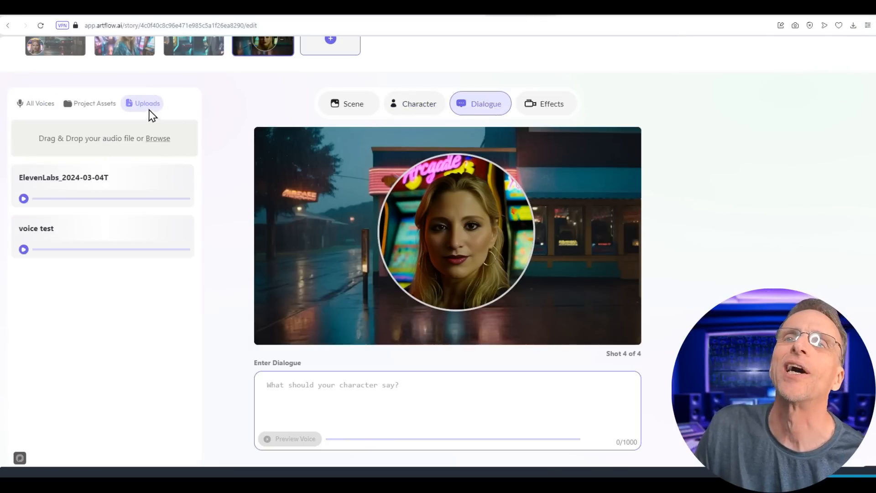
left_click(853, 26)
left_click_drag(415, 178, 130, 133)
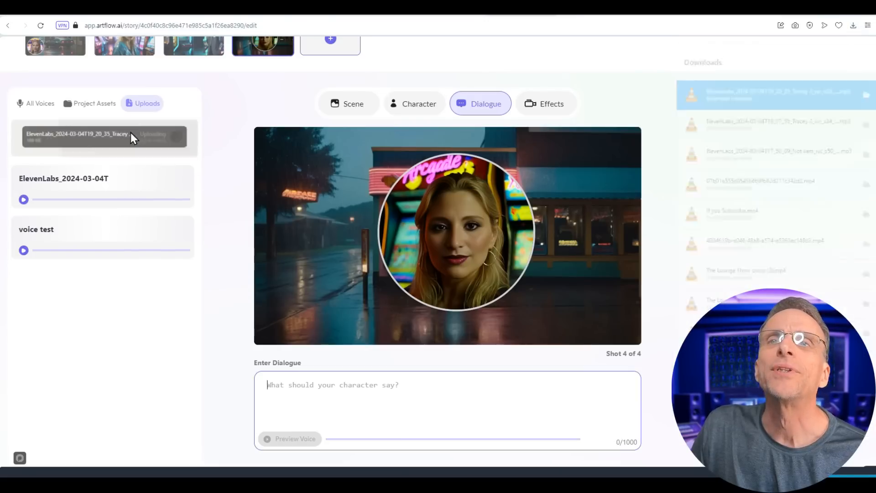
left_click(23, 199)
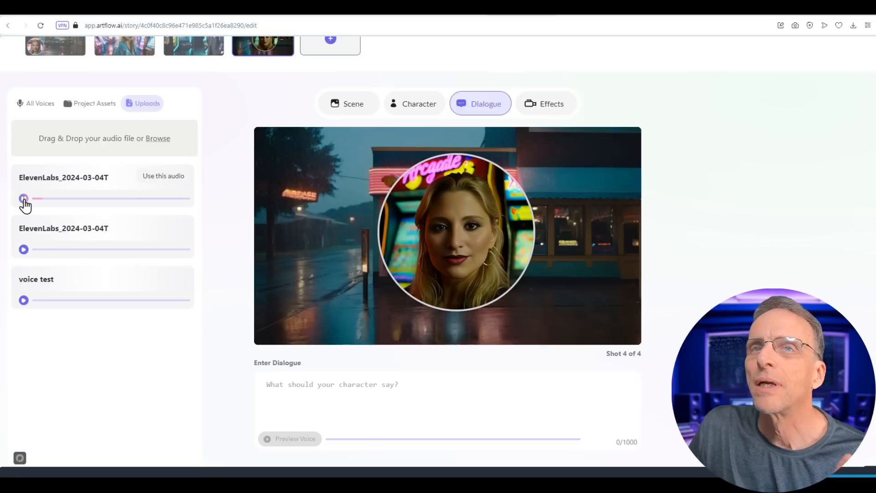
left_click(164, 177)
Add a fifth shot and set its scene to the library image of the man in the pale hooded coat
scroll(346, 144, "up", 2)
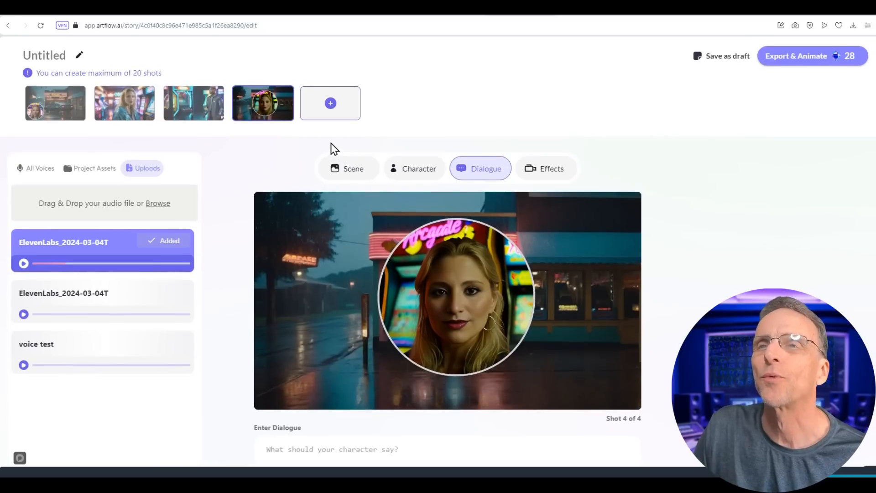
left_click(331, 106)
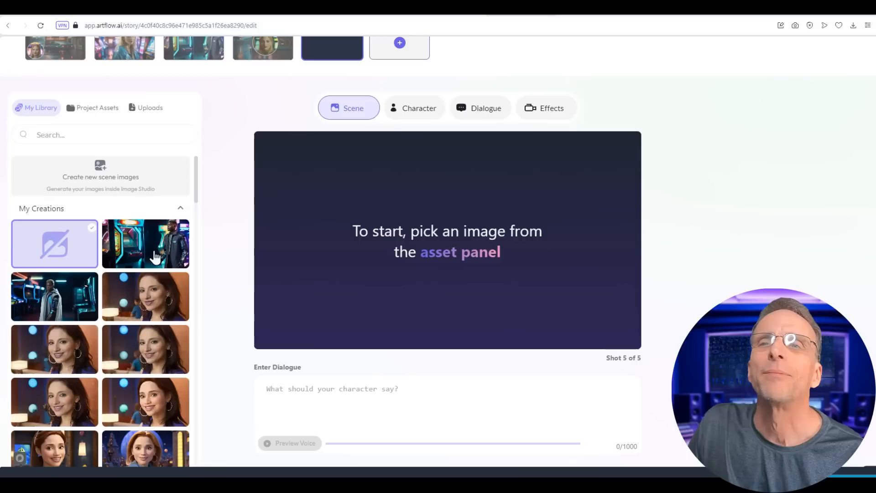
left_click(64, 296)
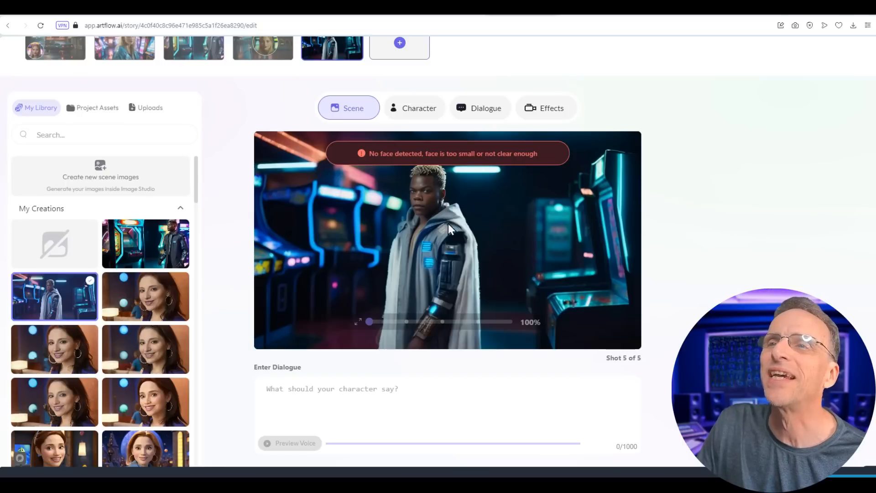
Enlarge the fifth shot's scene to 195%, reposition it around the man's upper body, and try to select his face as the character
left_click(430, 322)
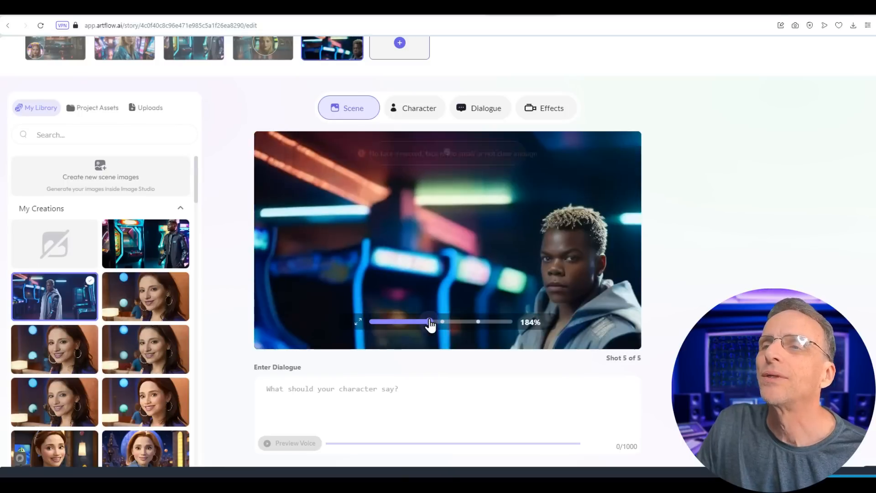
left_click_drag(547, 285, 437, 324)
left_click_drag(485, 273, 484, 253)
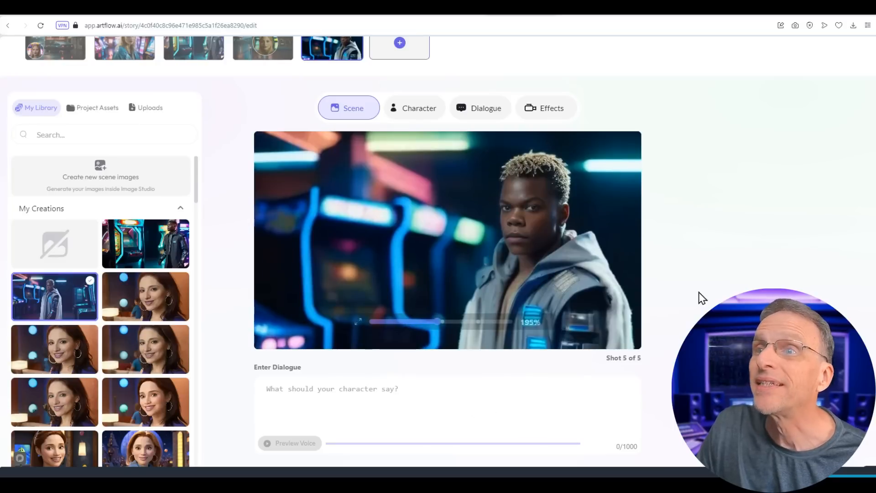
left_click(417, 110)
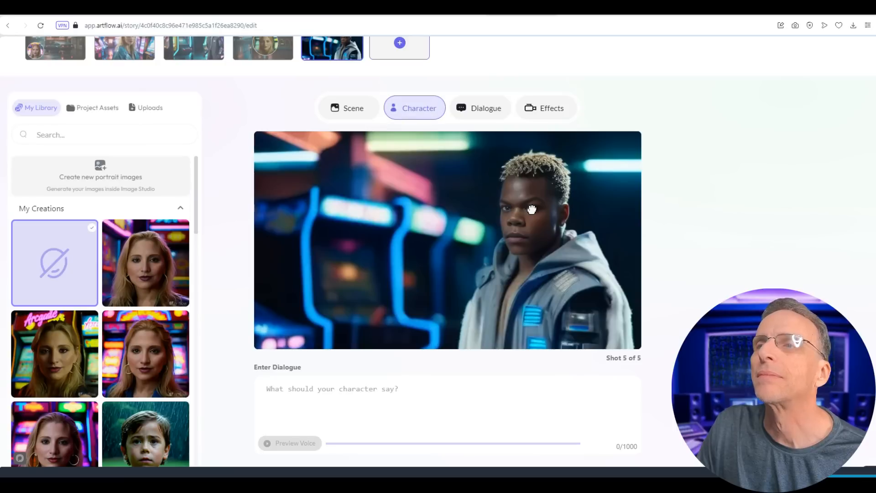
left_click(532, 210)
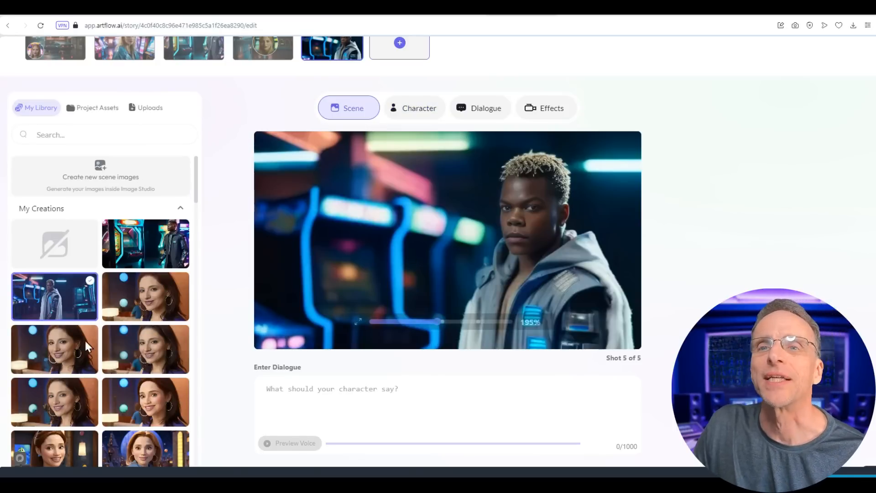
Replace the fifth shot's scene with the library image of a neon-lit arcade interior with a large Arcade cabinet
scroll(88, 347, "up", 1)
left_click_drag(196, 203, 202, 322)
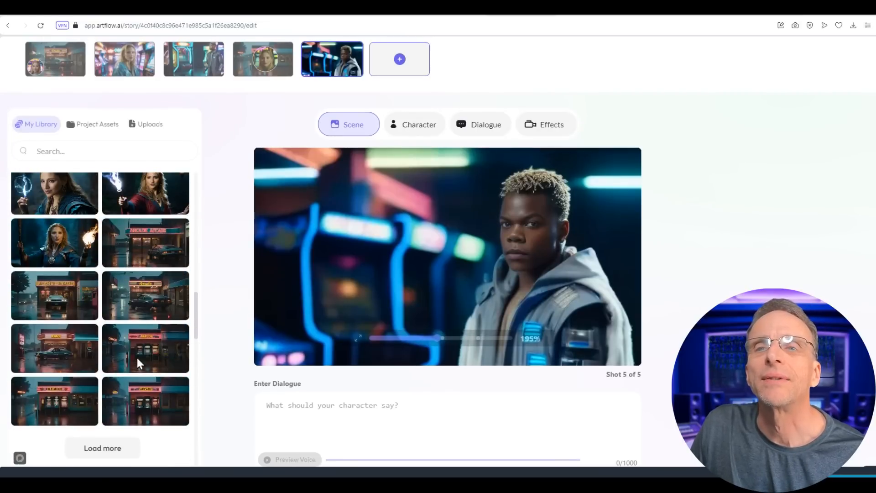
scroll(163, 285, "up", 15)
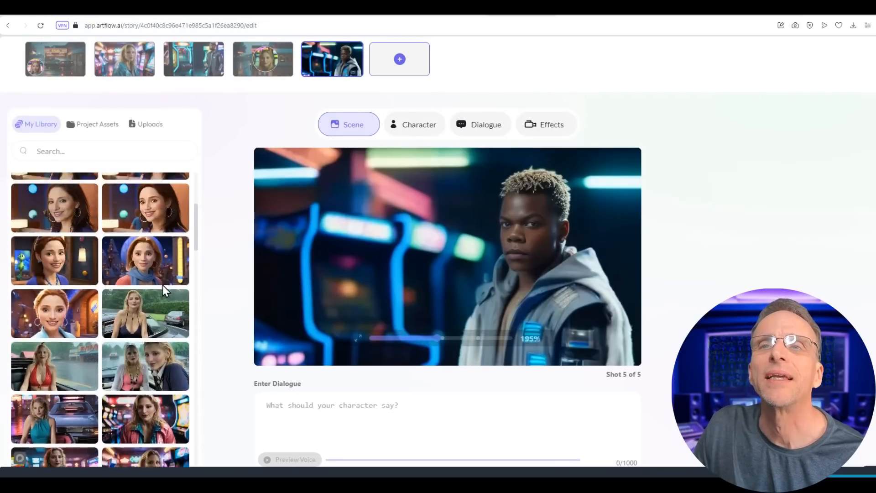
left_click_drag(196, 222, 209, 354)
left_click(110, 321)
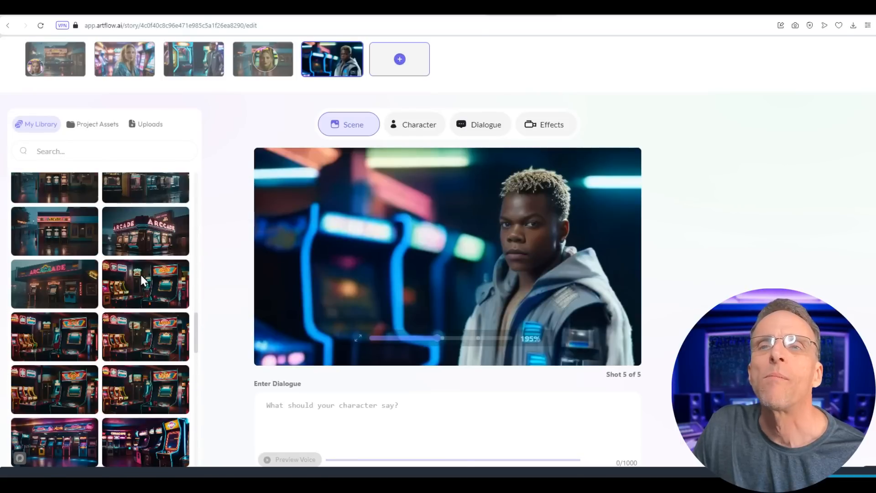
left_click(140, 275)
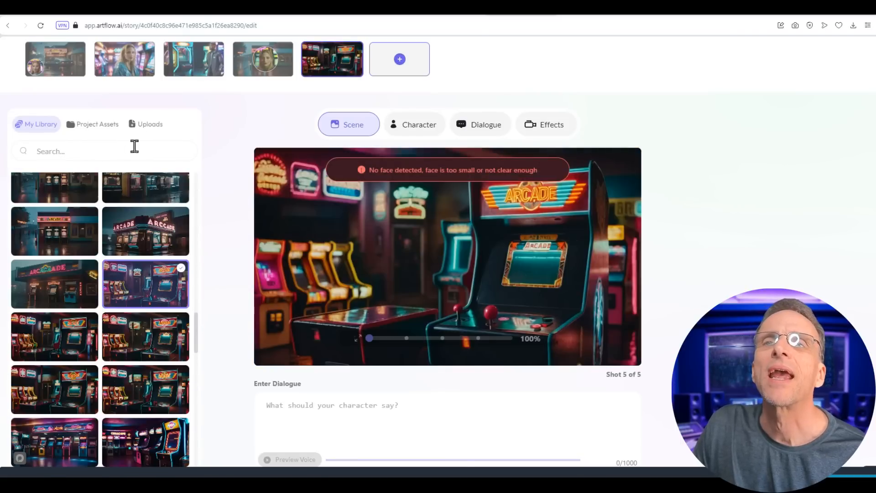
Look through the library portraits for the fifth shot's character and start creating a new portrait image in Image Studio
left_click(418, 132)
scroll(155, 230, "down", 10)
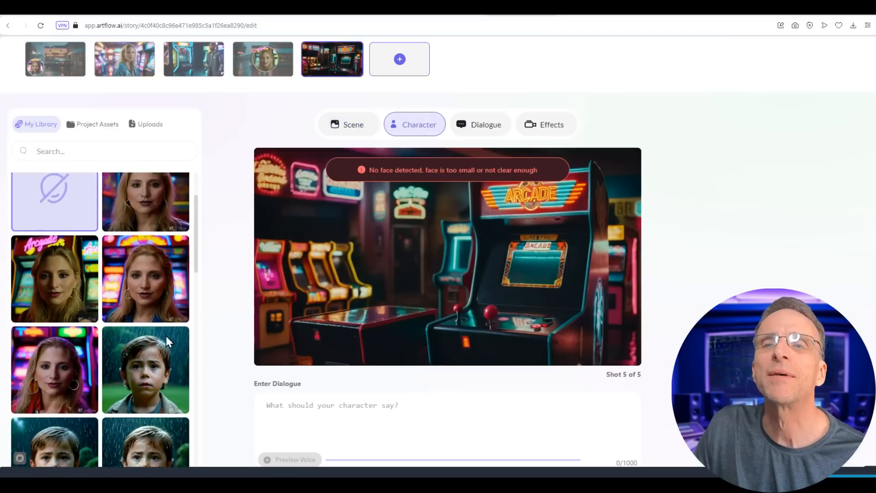
scroll(161, 288, "down", 1)
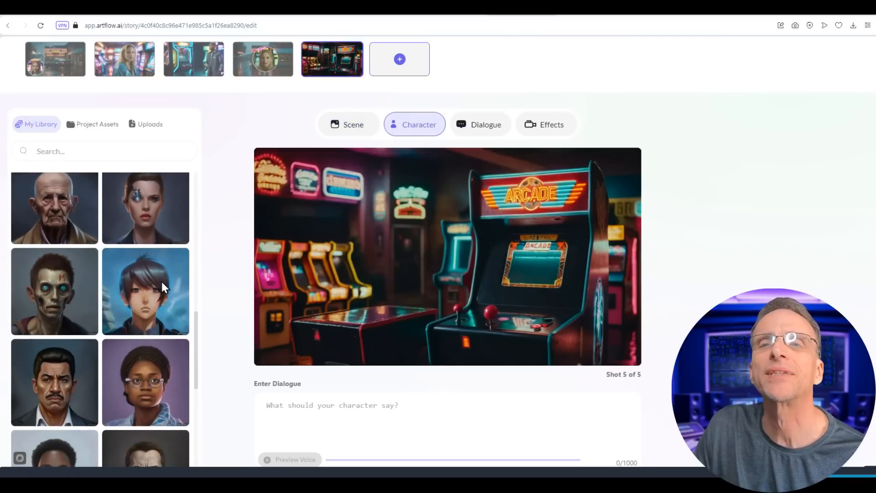
scroll(160, 280, "up", 3)
scroll(208, 225, "up", 2)
scroll(209, 282, "down", 2)
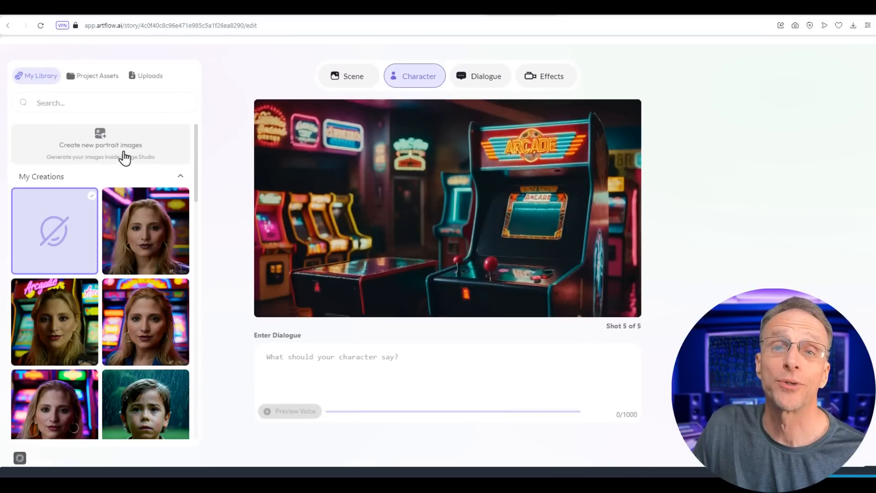
left_click(123, 152)
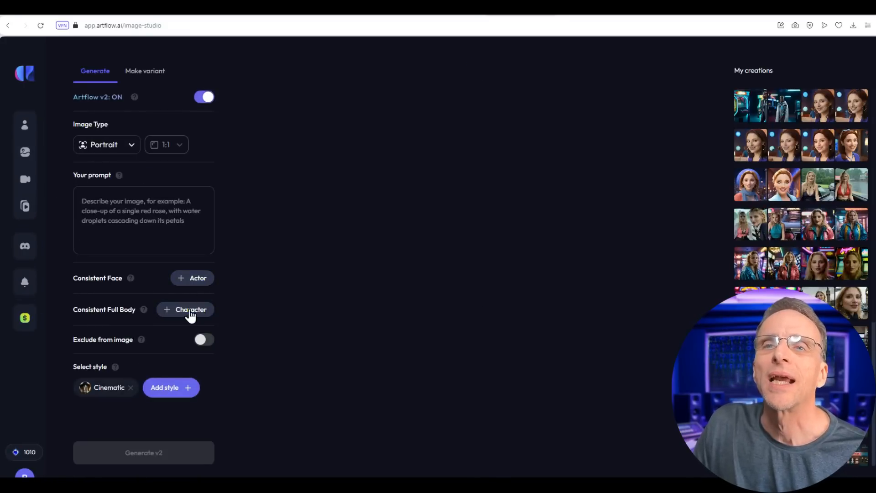
Browse the available actors and add the public character Bionic_Solomon as the portrait's consistent full body
left_click(192, 284)
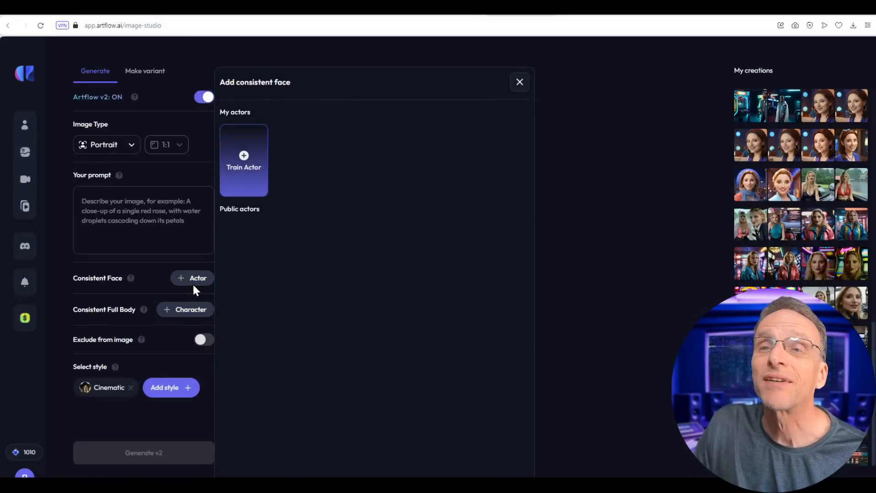
scroll(446, 283, "down", 3)
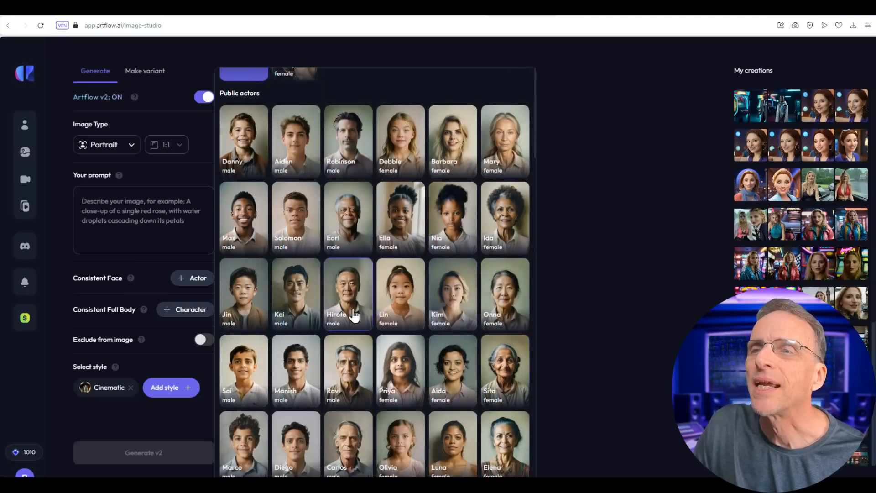
left_click(166, 313)
left_click(167, 311)
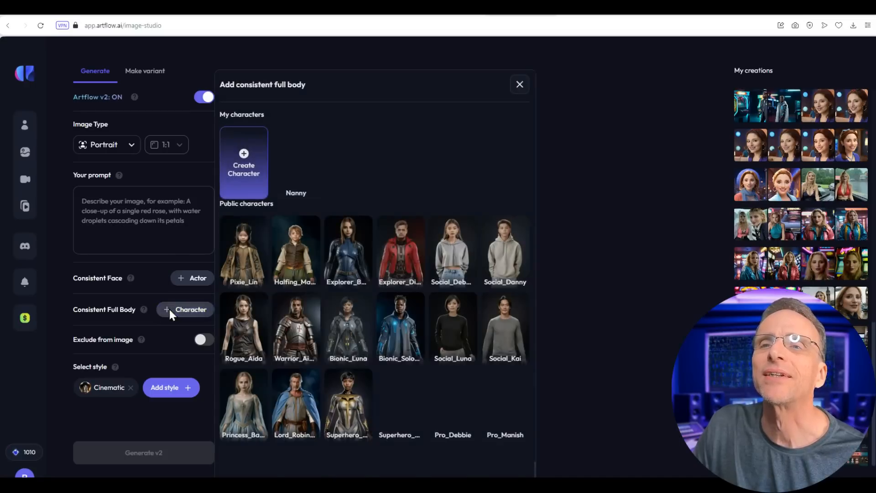
scroll(401, 297, "down", 1)
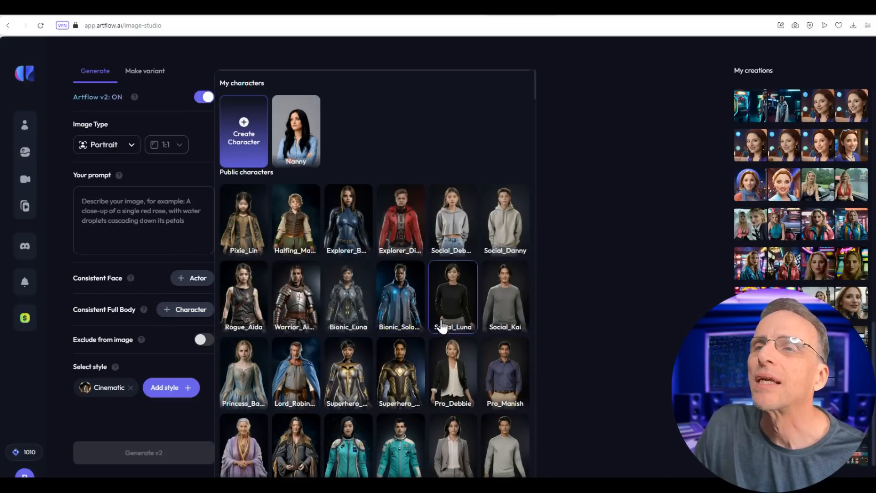
left_click(400, 292)
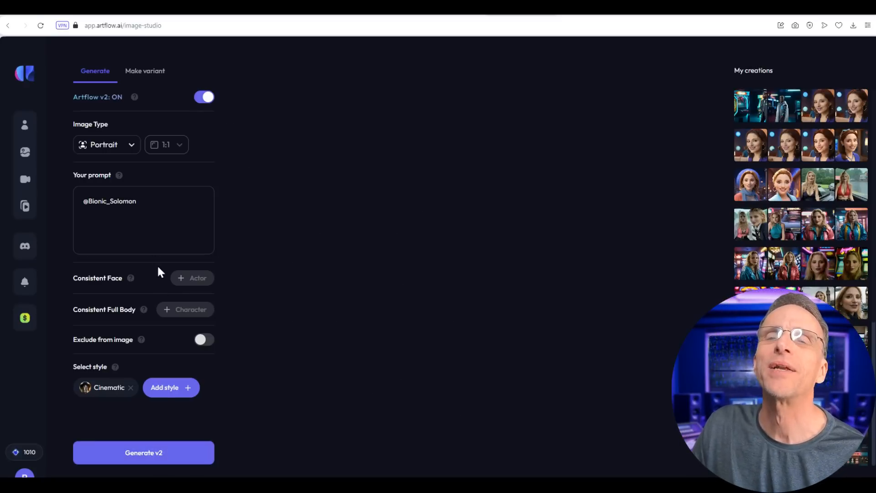
left_click(156, 197)
type("in an 80s arcade")
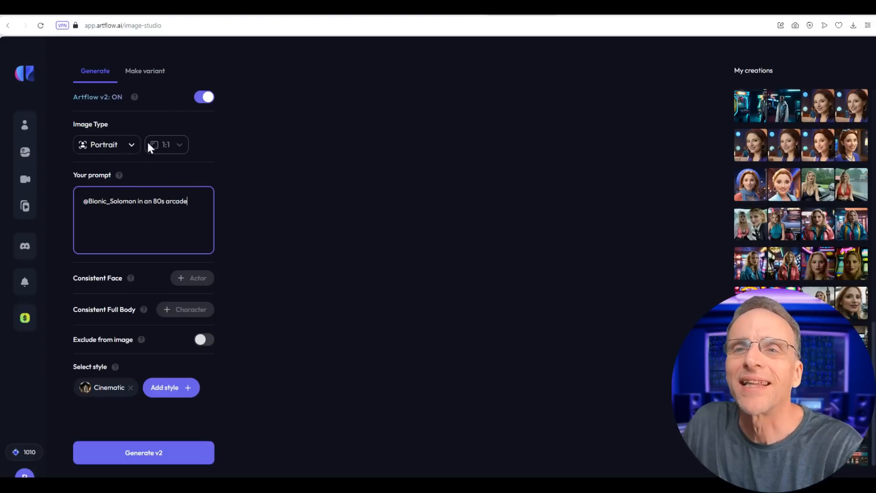
left_click(141, 454)
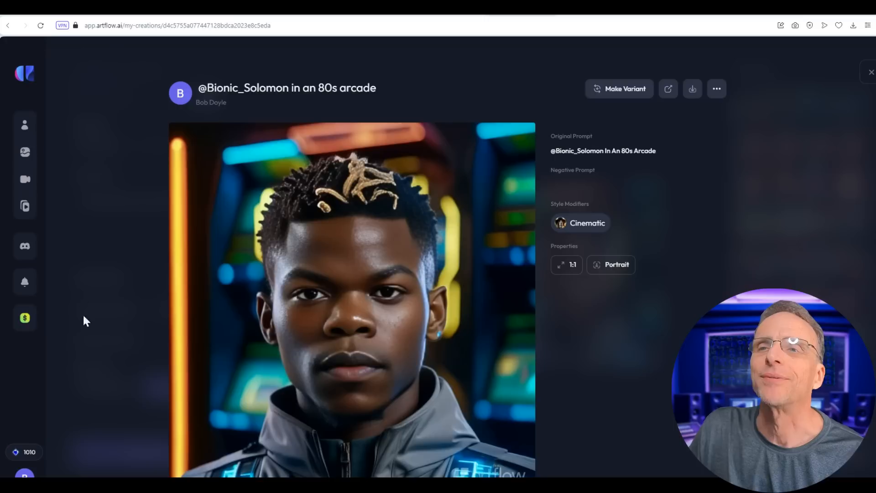
Return to Video Studio, reopen the arcade video draft and title it "The Arcade"
mouse_move(24, 106)
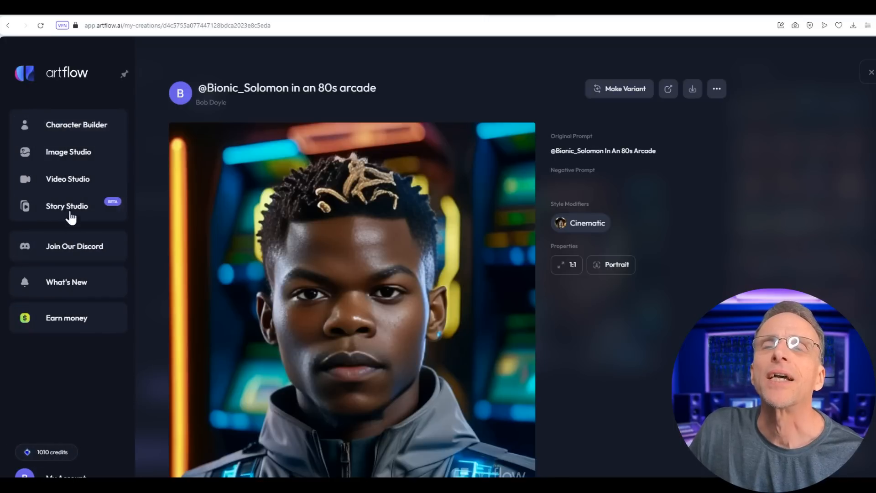
left_click(67, 180)
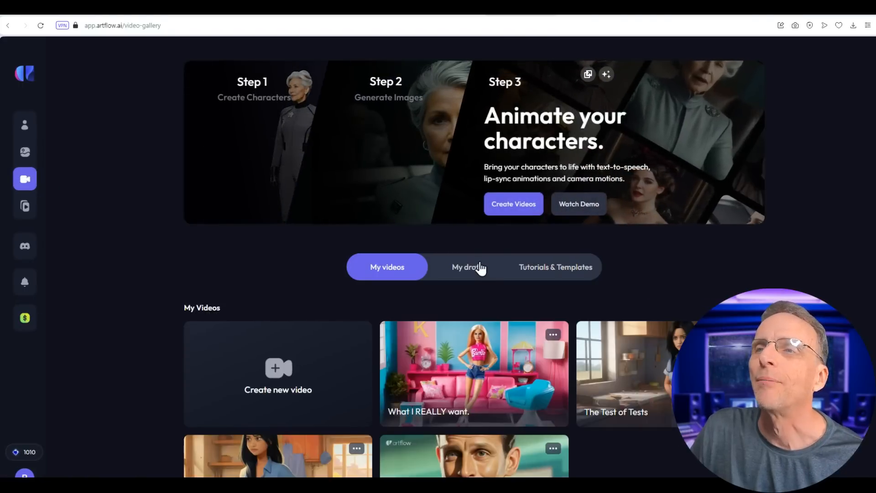
left_click(478, 268)
left_click(273, 363)
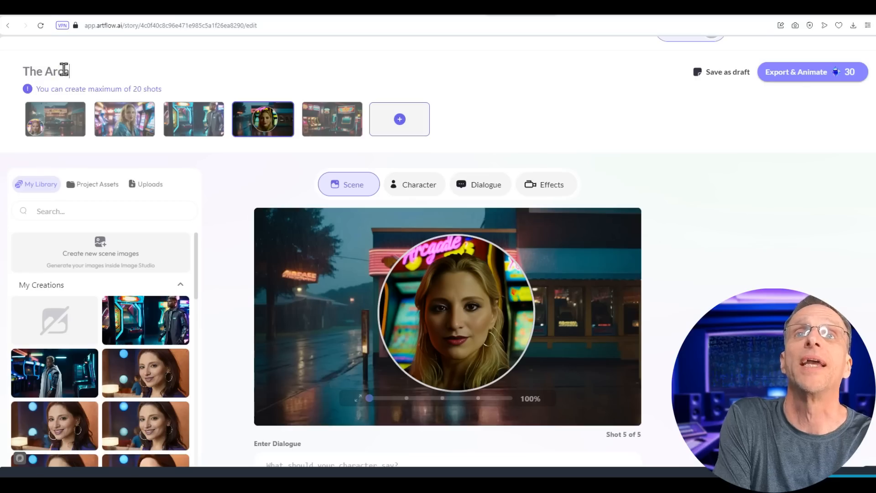
type("cade")
key("Return")
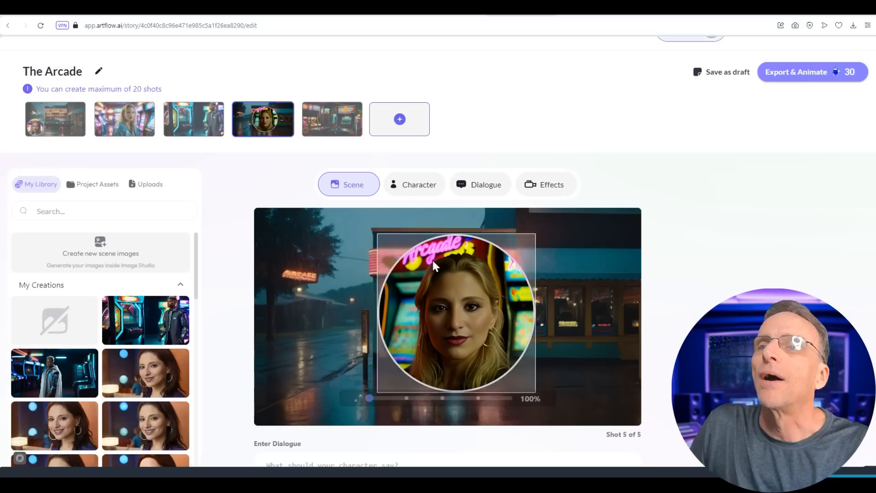
Set the fifth shot's character to the newly generated portrait of Bionic_Solomon in the grey jacket
left_click(334, 128)
left_click(418, 221)
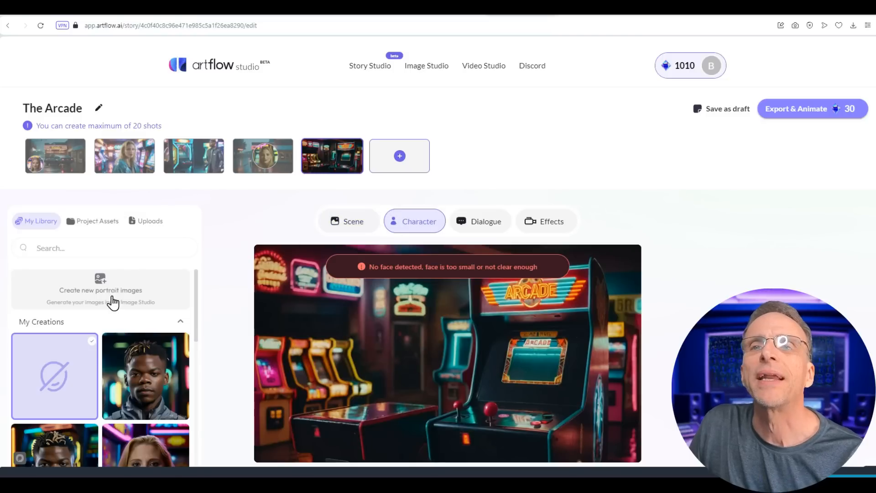
scroll(154, 392, "down", 1)
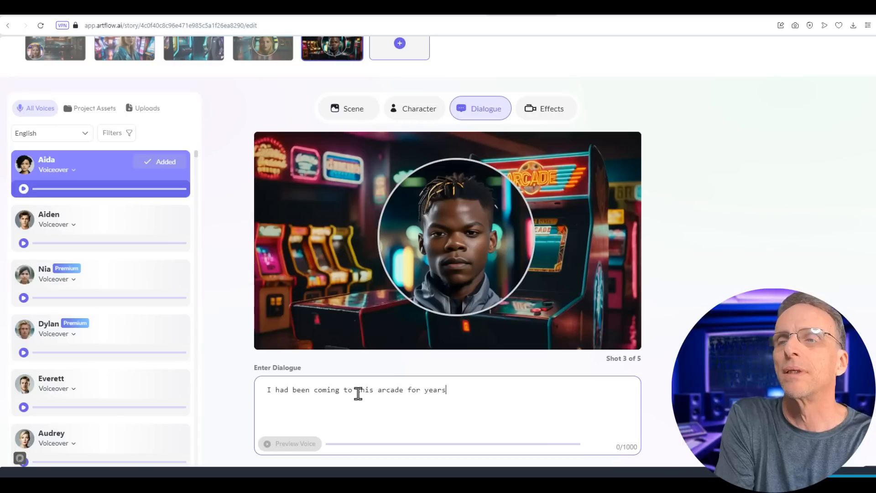
Write the shot's dialogue: "I had been coming to this arcade for years, thinking I was an anthropomorphic loaf of bread. Now...I just don't know what to think."
type("king I was")
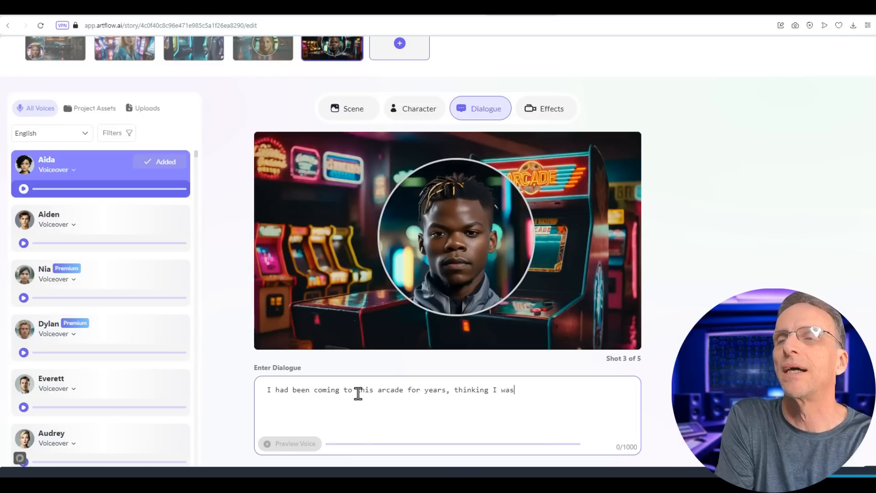
type(" an anthrop")
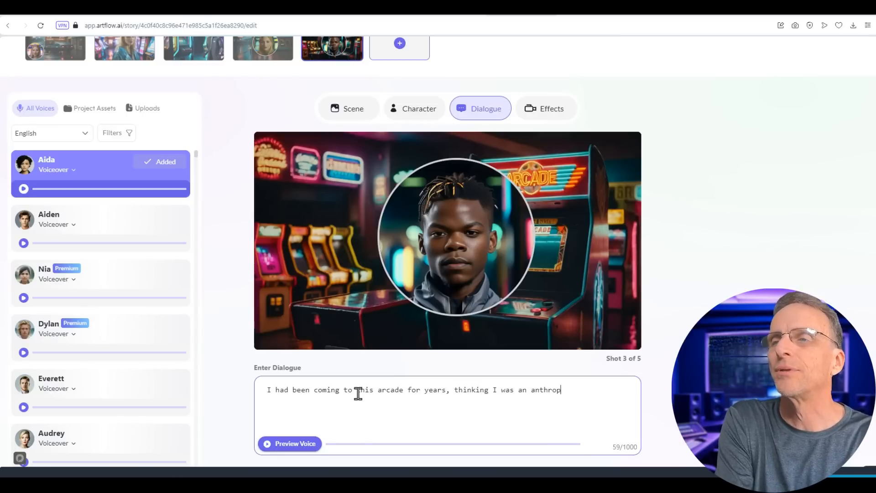
type("omorphic l")
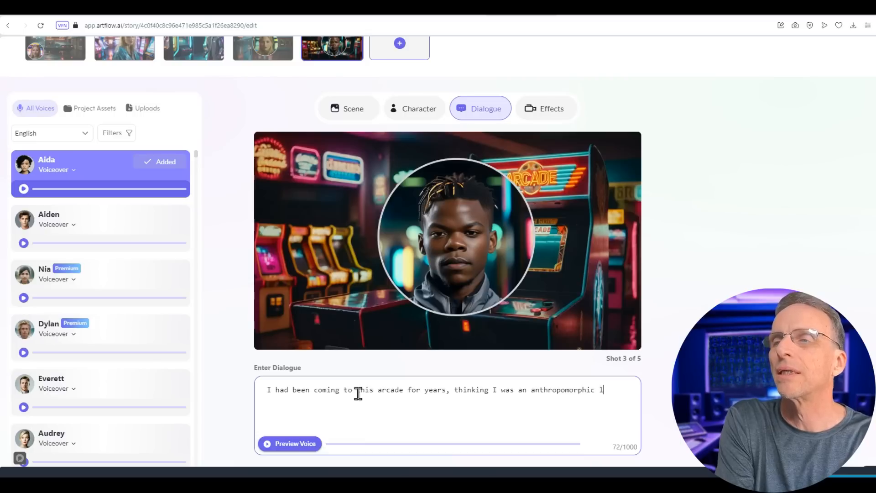
type("oaf of bread")
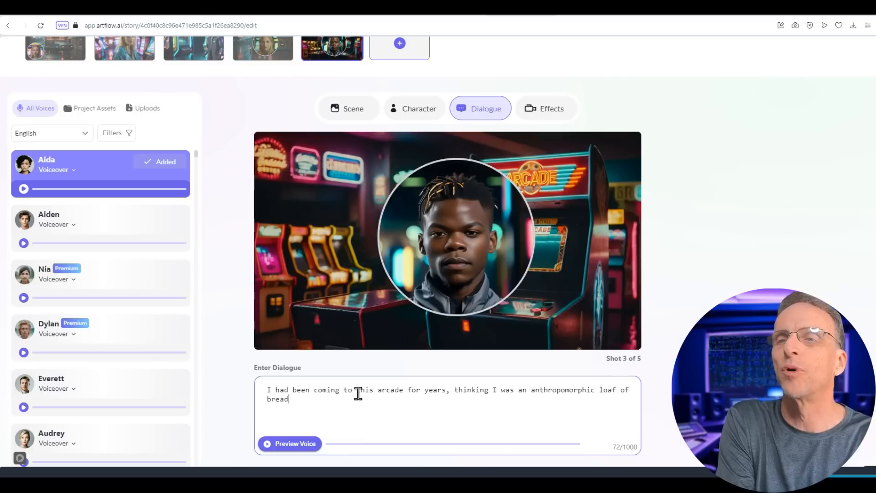
type(". Now...I just can")
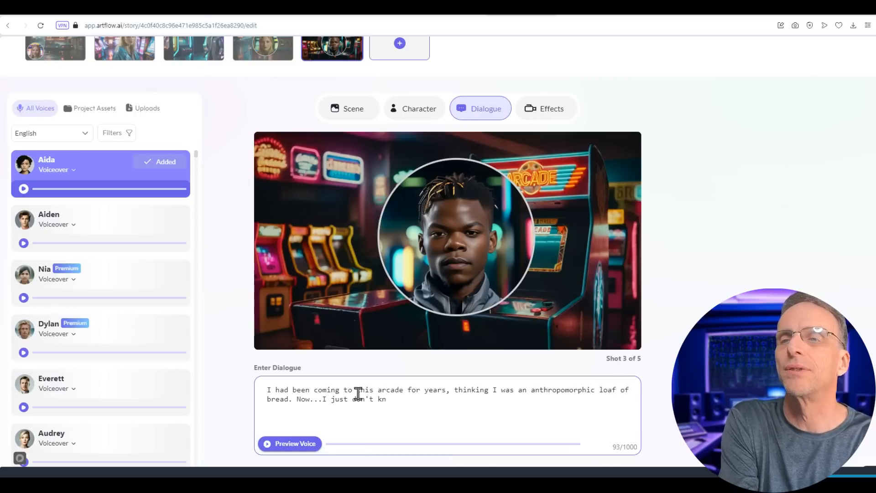
type("'t know what to")
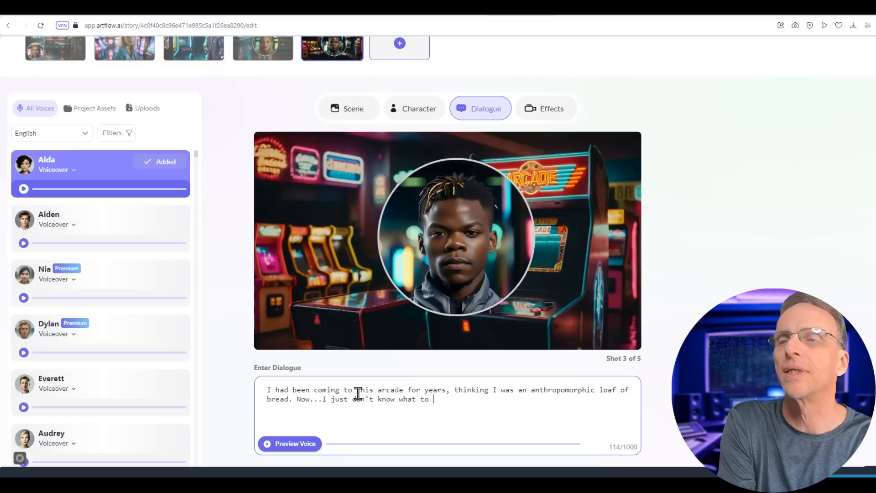
type(".")
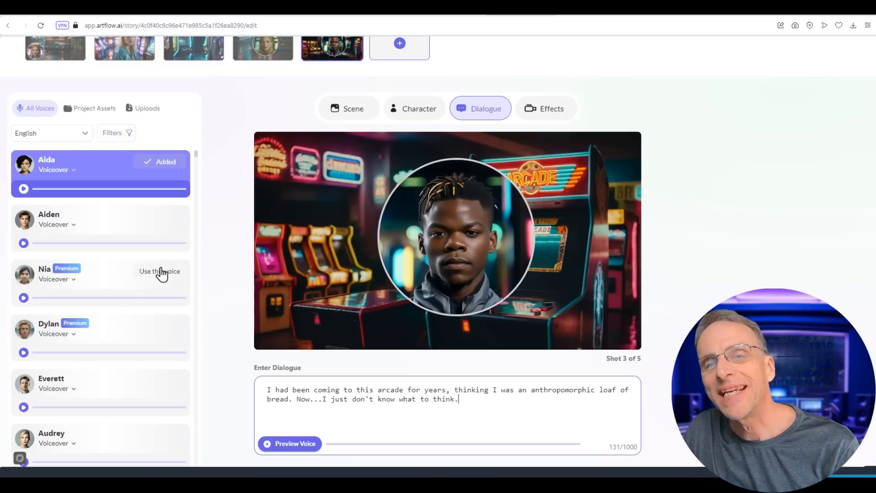
Browse the English voices and insert "with this little girl's voice" after "loaf of bread" in the fifth shot's dialogue
scroll(207, 170, "up", 1)
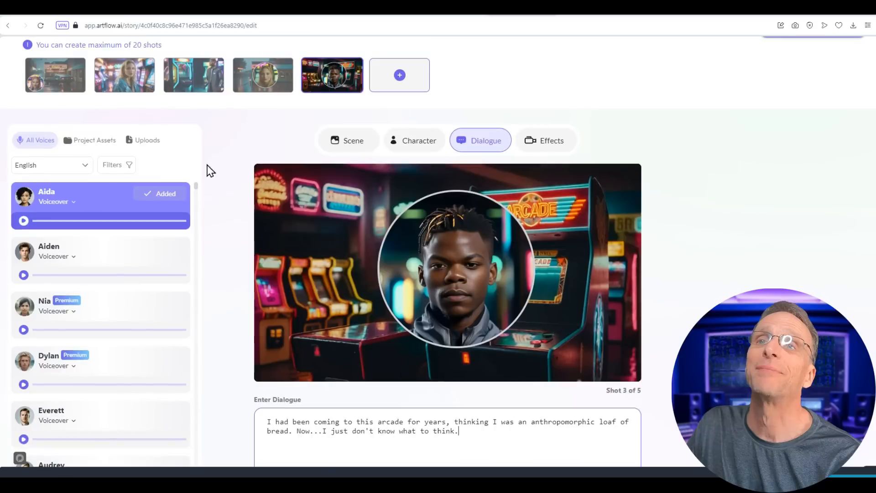
left_click_drag(196, 185, 237, 251)
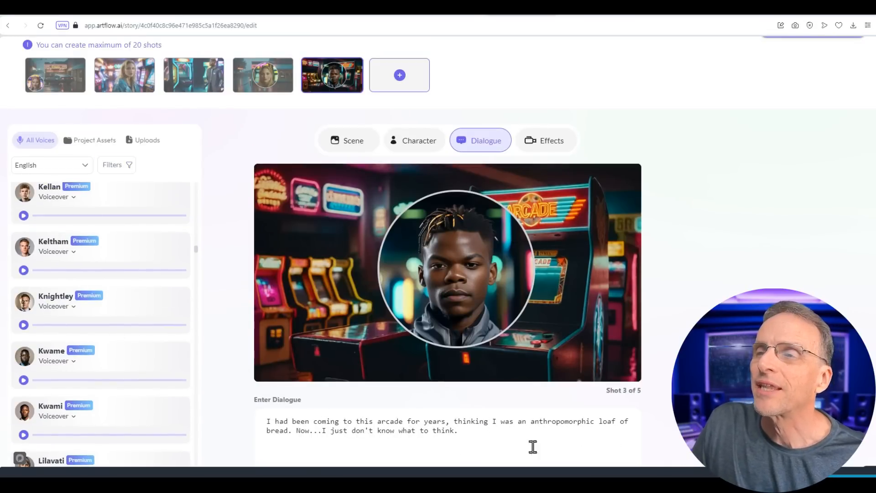
left_click(289, 430)
type("with this lit")
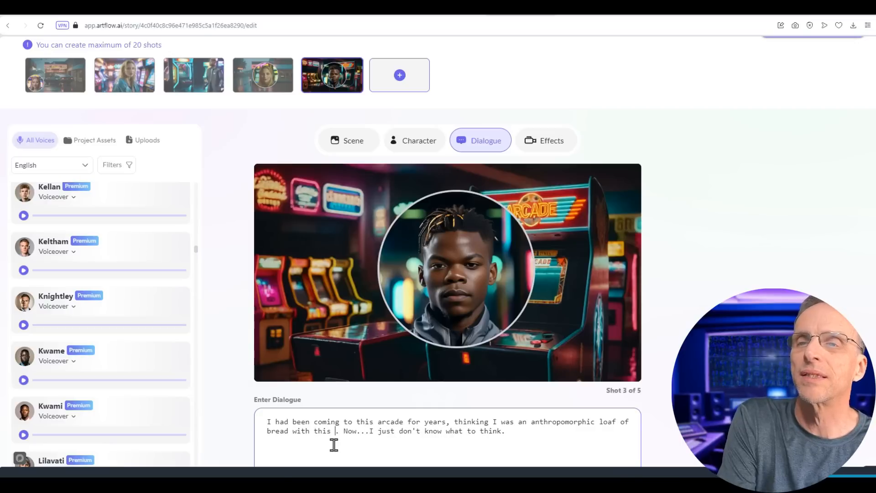
type("tle girl's vo")
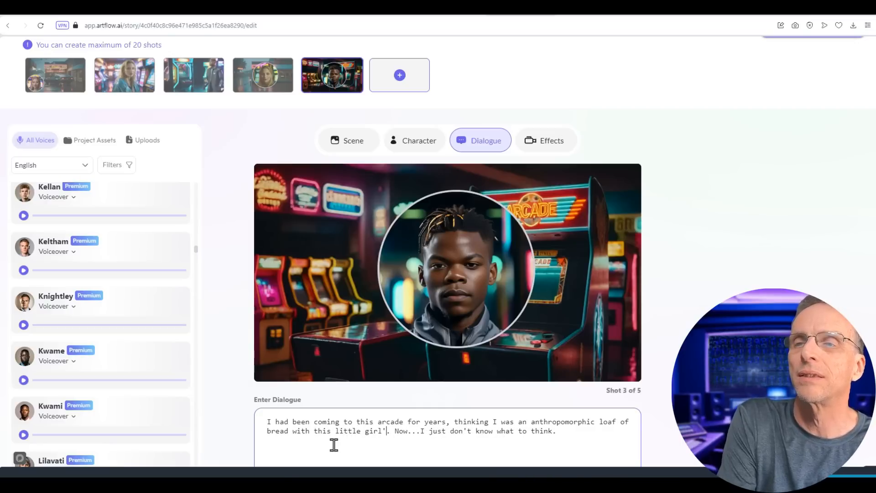
type("ice")
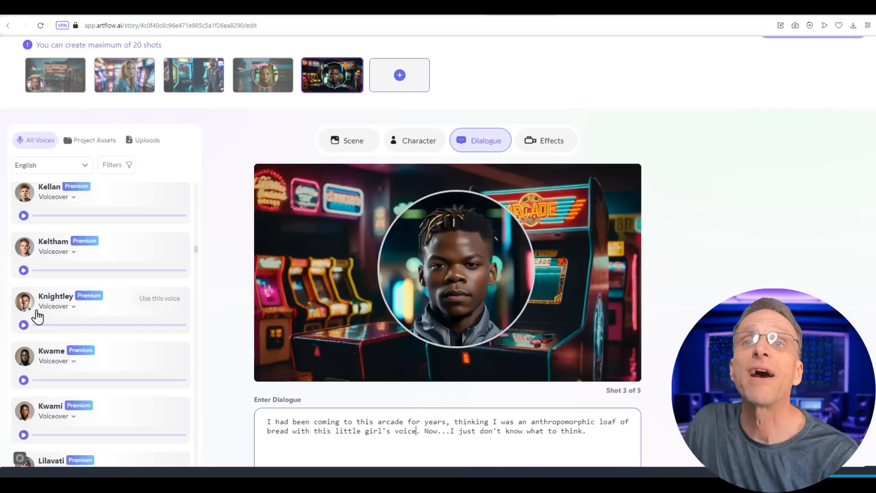
Filter the English voice list to show only young female voices
left_click(117, 167)
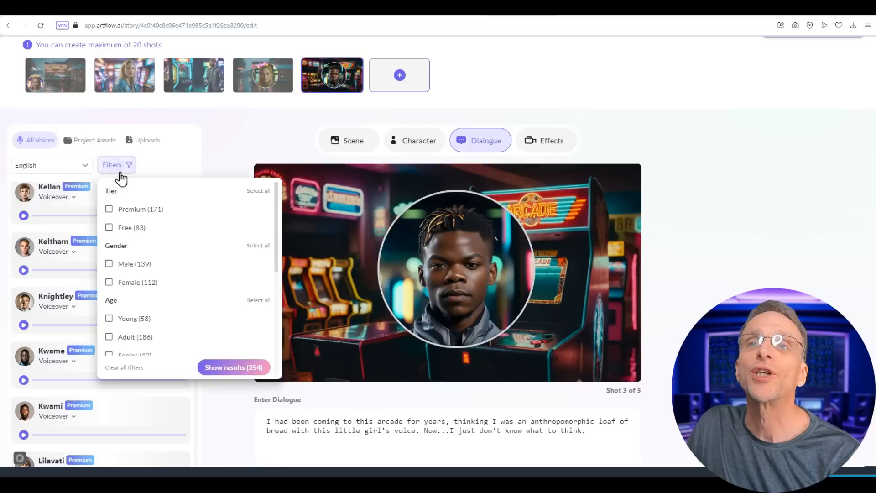
scroll(177, 313, "down", 2)
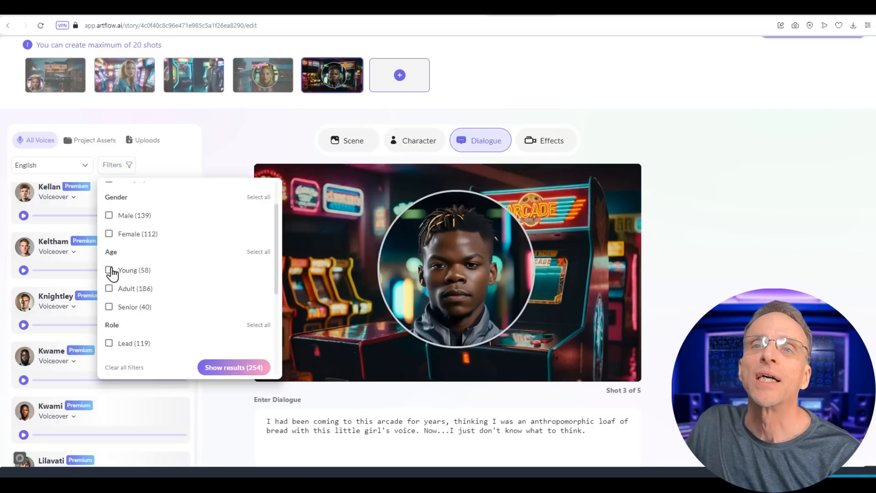
left_click(110, 270)
left_click(109, 234)
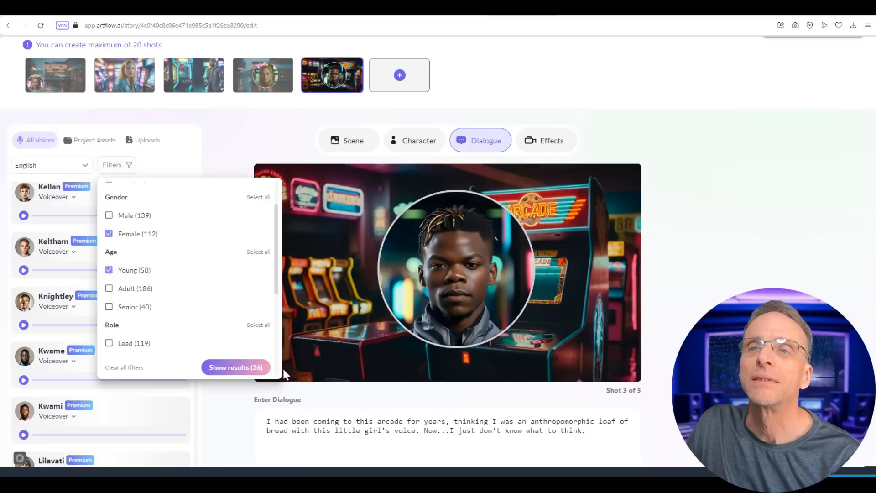
left_click(224, 368)
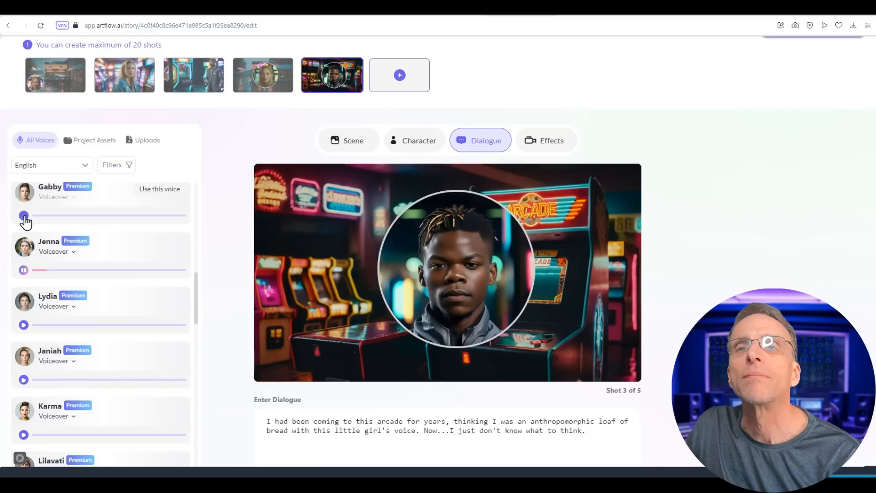
Assign the Rae voice to the fifth shot's dialogue and preview the spoken line
scroll(39, 413, "down", 3)
scroll(38, 412, "down", 5)
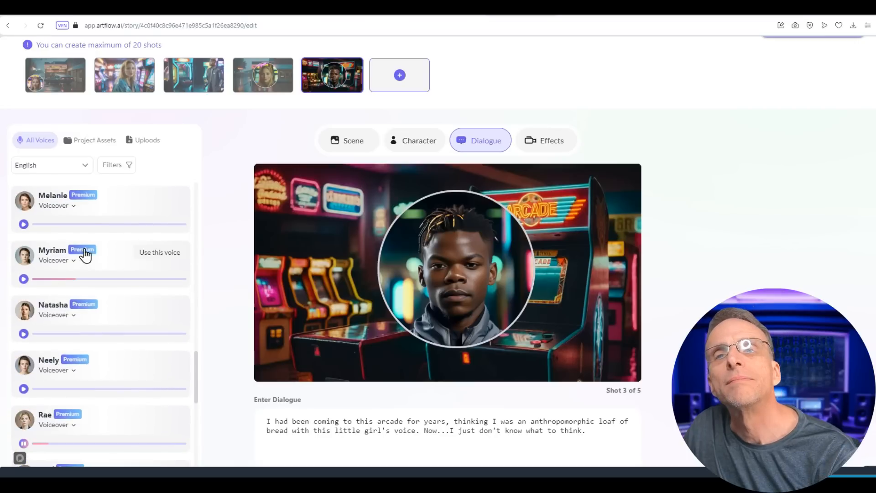
left_click(97, 443)
left_click(146, 418)
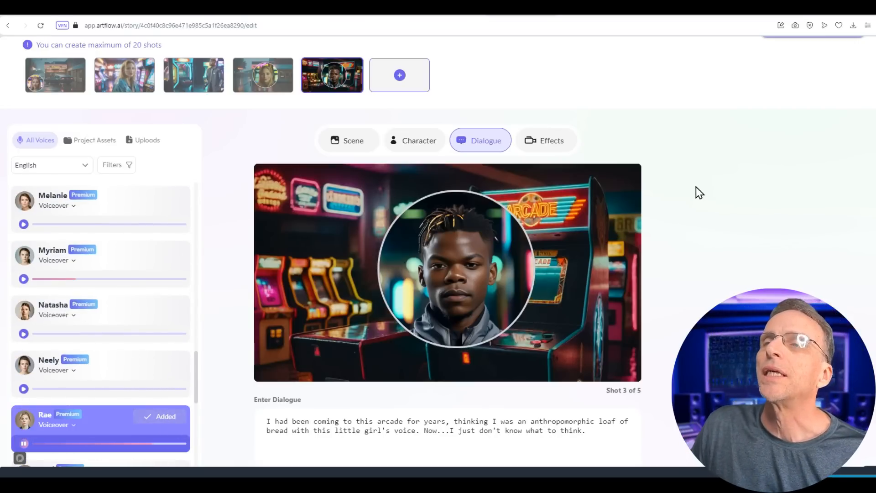
scroll(339, 413, "down", 1)
scroll(339, 414, "down", 2)
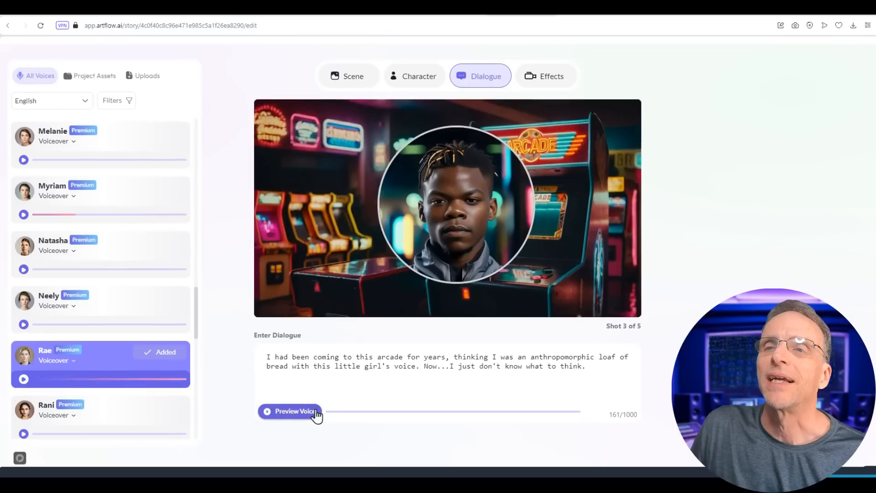
left_click(283, 411)
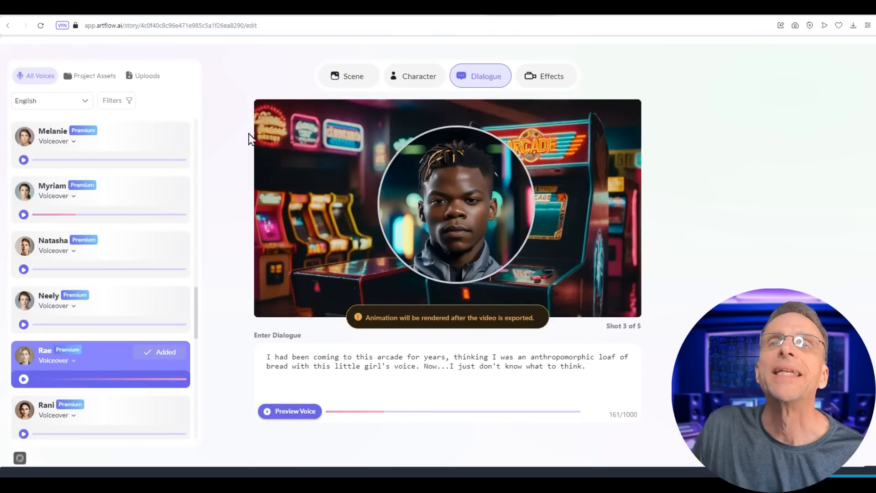
Add a sixth shot using the library image of the blonde woman in the teal top beside the car
scroll(386, 225, "up", 4)
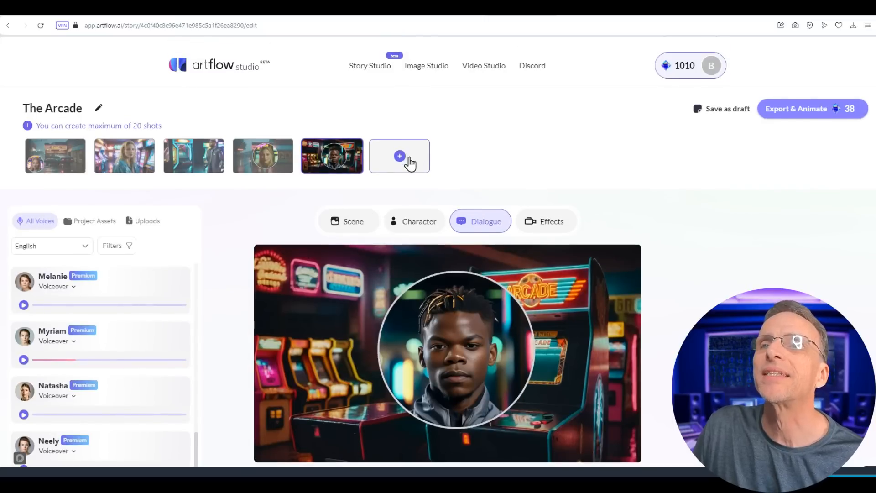
left_click(400, 157)
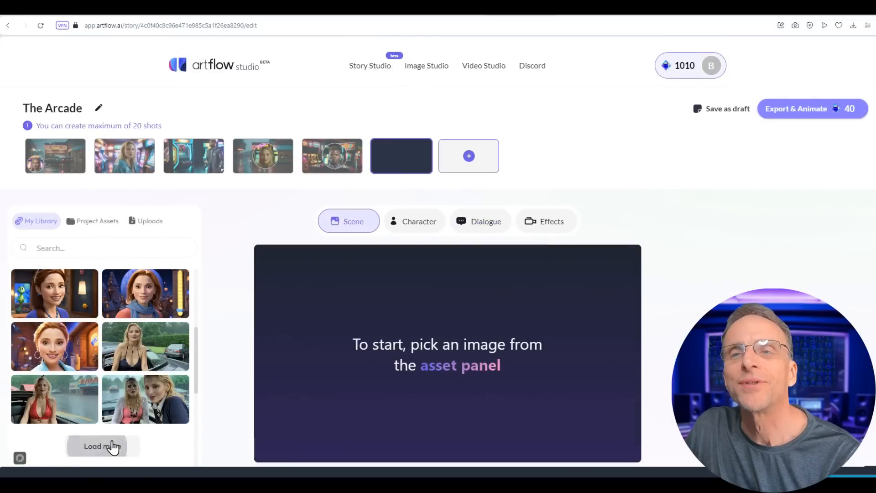
left_click(112, 447)
scroll(192, 392, "down", 3)
left_click(91, 375)
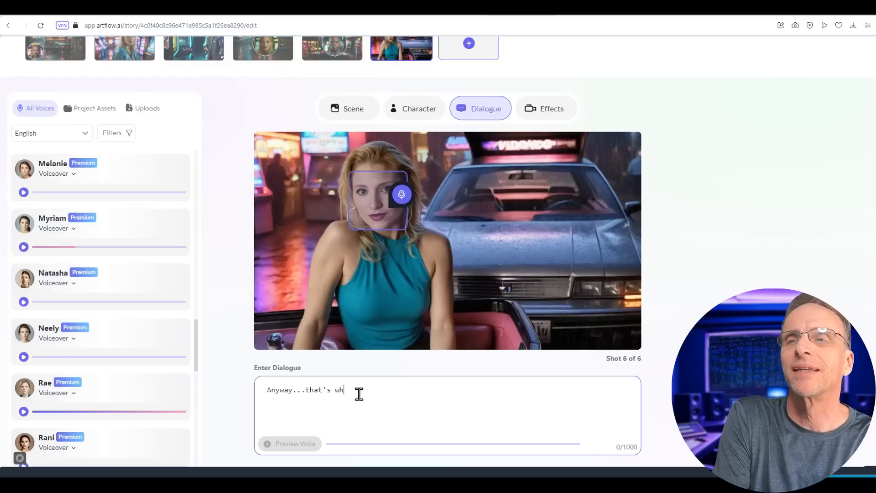
Write the sixth shot's dialogue: "Anyway...that's why I don't go to the arcade much anymore. It's just a silly way to spend my time."
type("don't go to the arcade much anymore. It's just a")
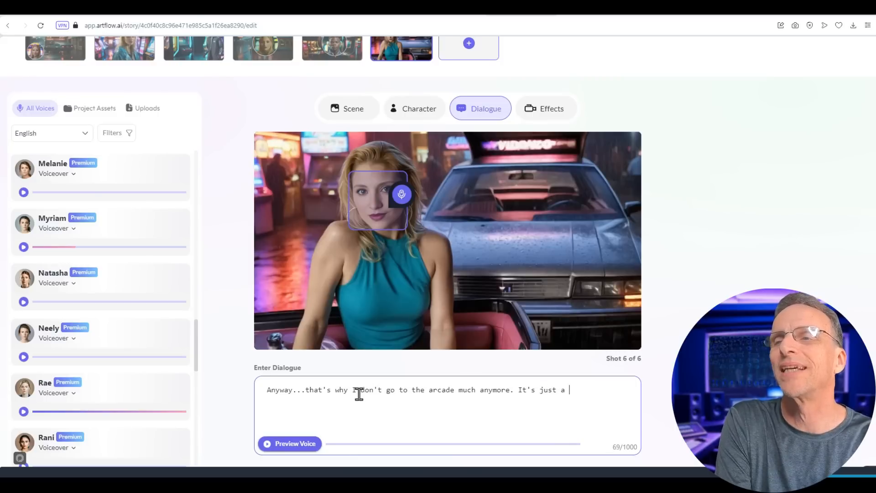
type("silly way to spend my time.")
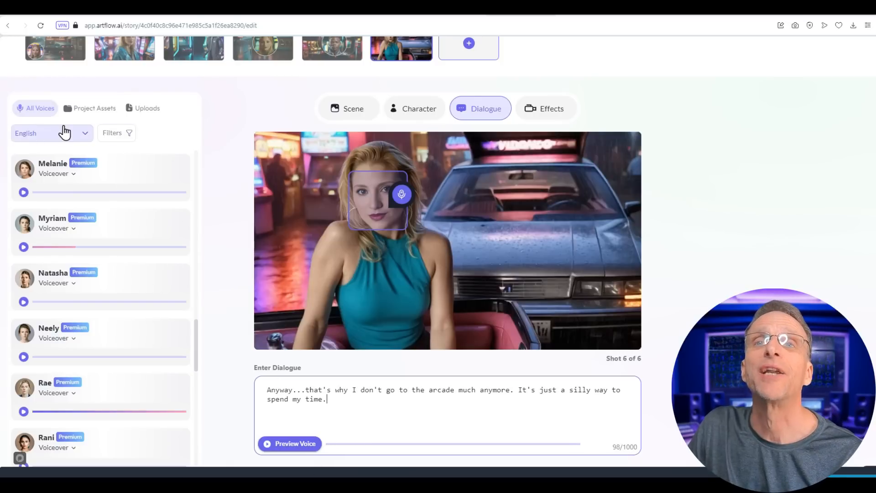
left_click(160, 136)
left_click(68, 132)
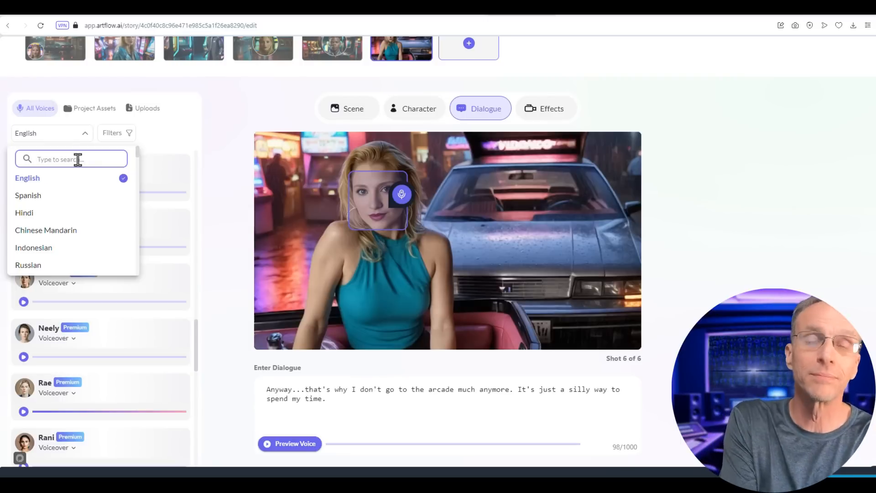
type("belle=")
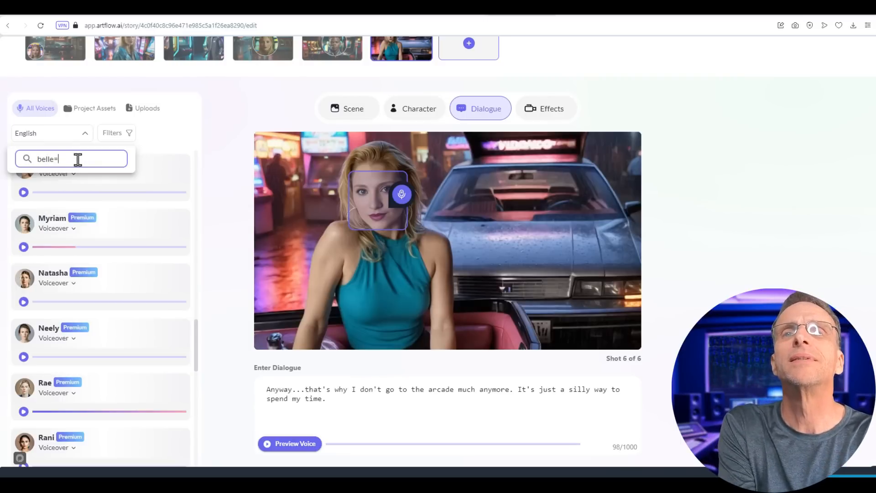
key("BackSpace")
key("BackSpace")
key("BackSpace")
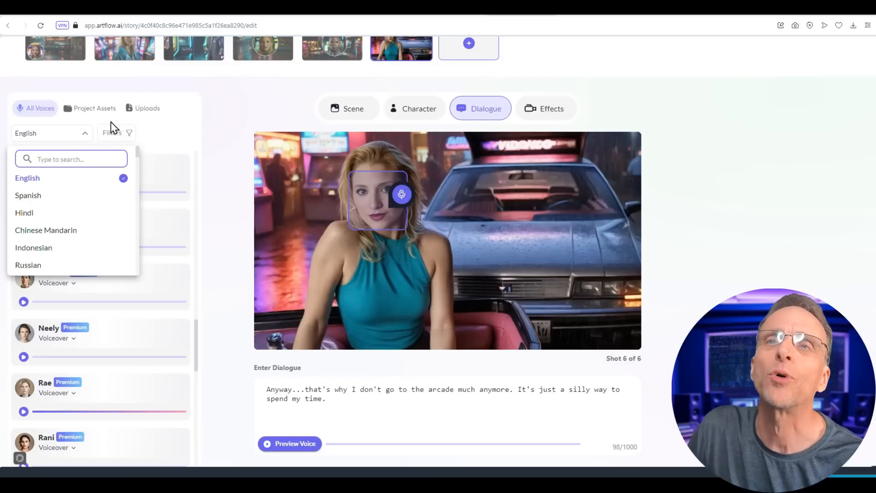
left_click(154, 133)
Assign the Pumpkin voice in Casual style to the sixth shot and preview the line
mouse_move(176, 177)
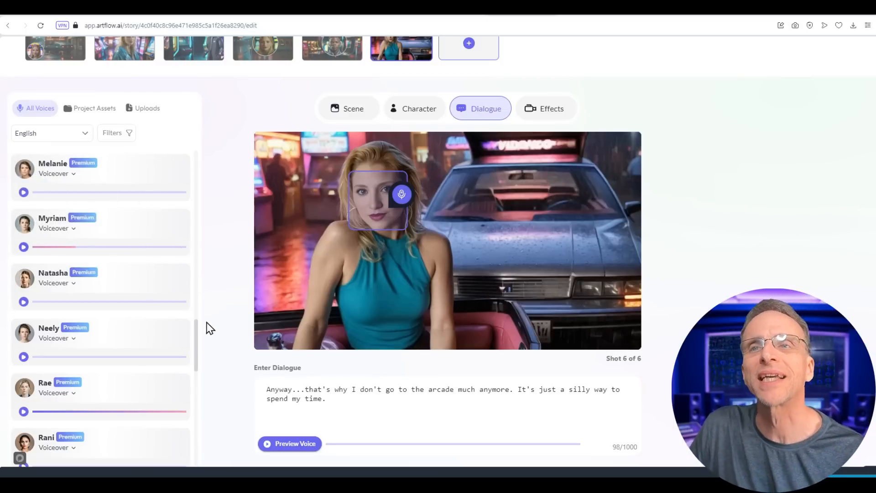
left_click_drag(194, 337, 209, 425)
scroll(40, 456, "down", 1)
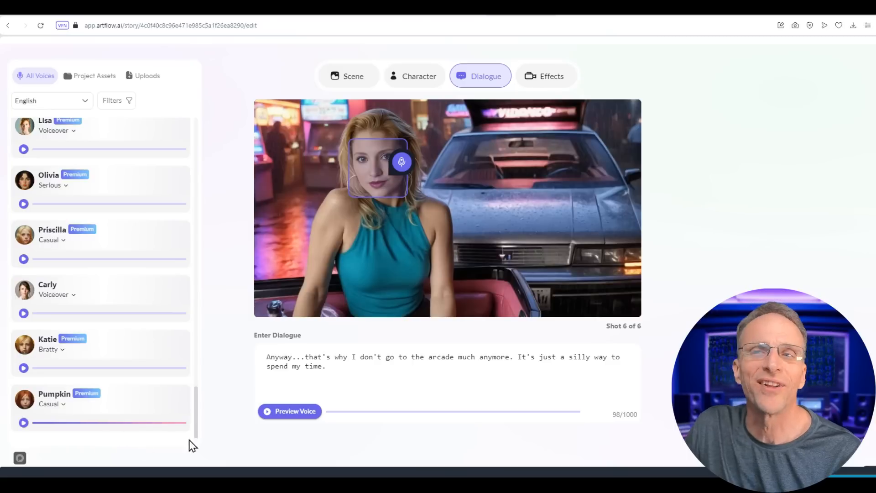
left_click(159, 396)
left_click(268, 419)
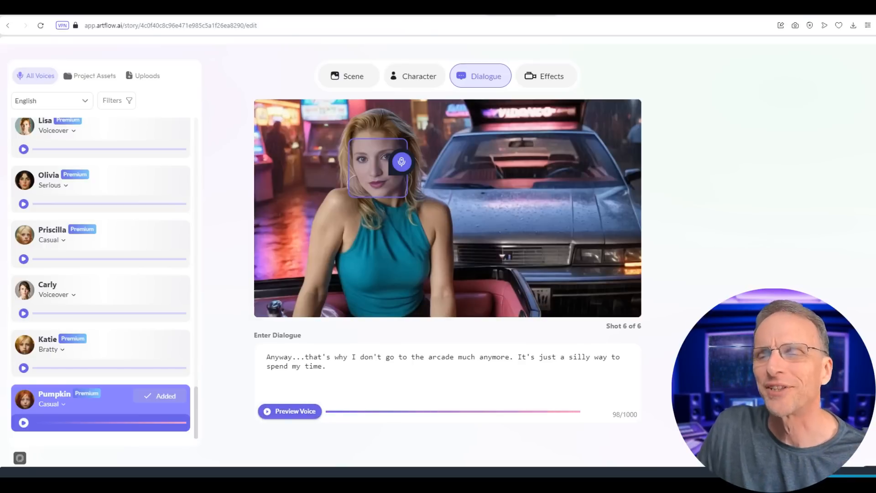
Export and animate the video with the title "The Arcade I Dream About On Thursdays"
scroll(632, 254, "up", 3)
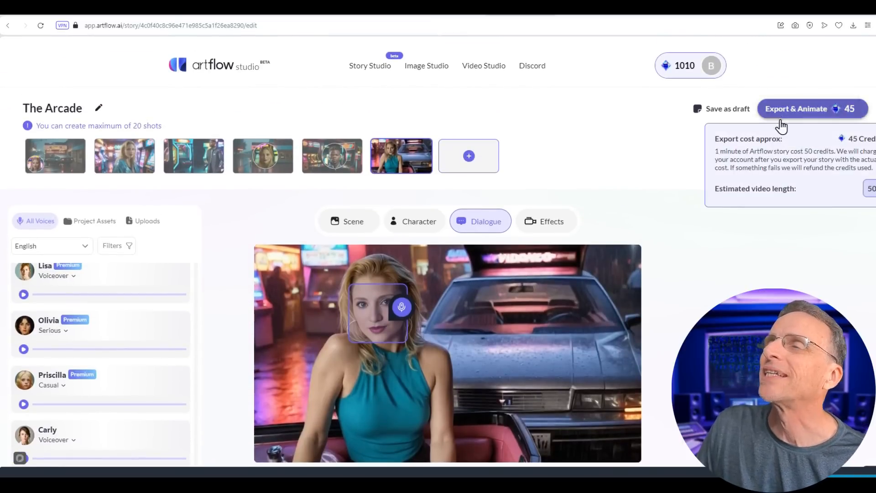
mouse_move(778, 142)
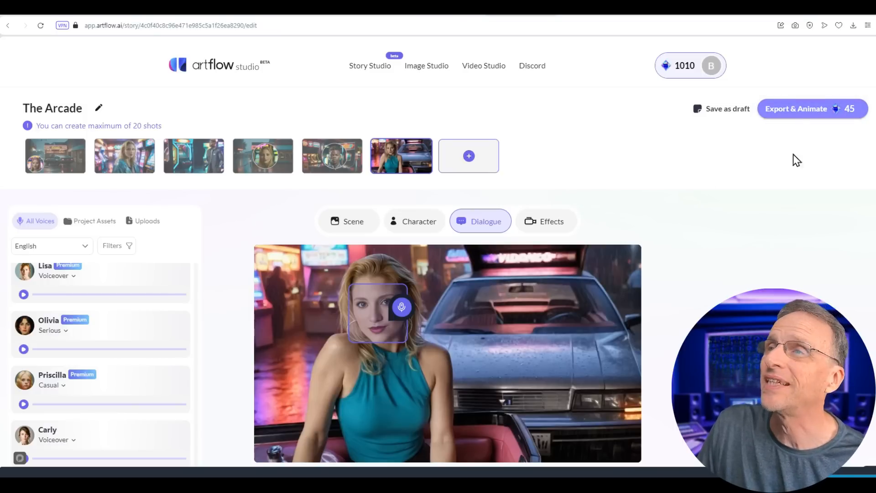
left_click(794, 114)
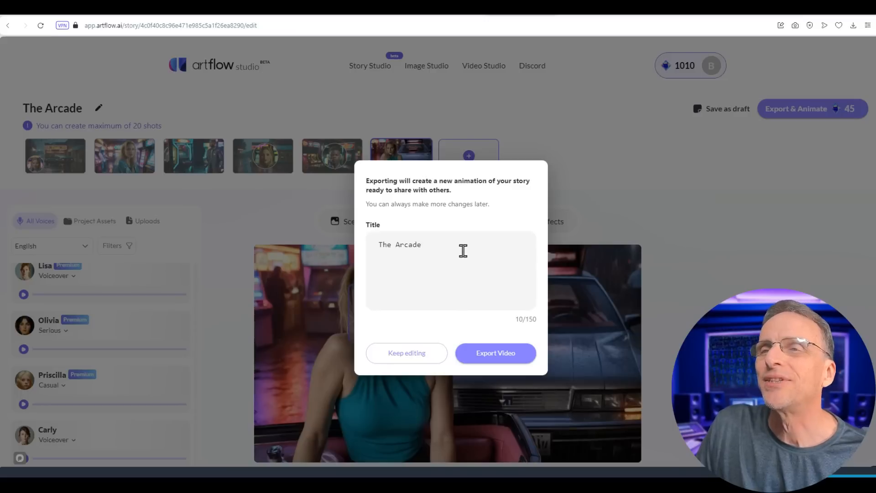
left_click(471, 245)
type("I Drea")
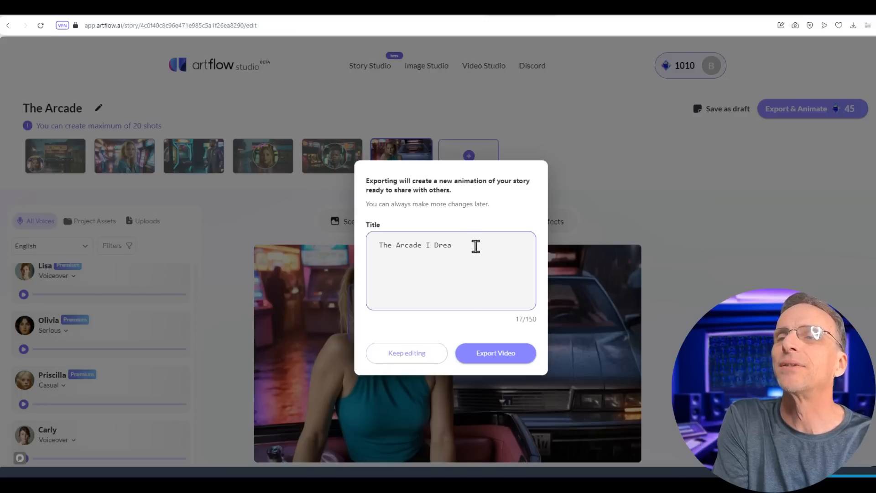
type("m About")
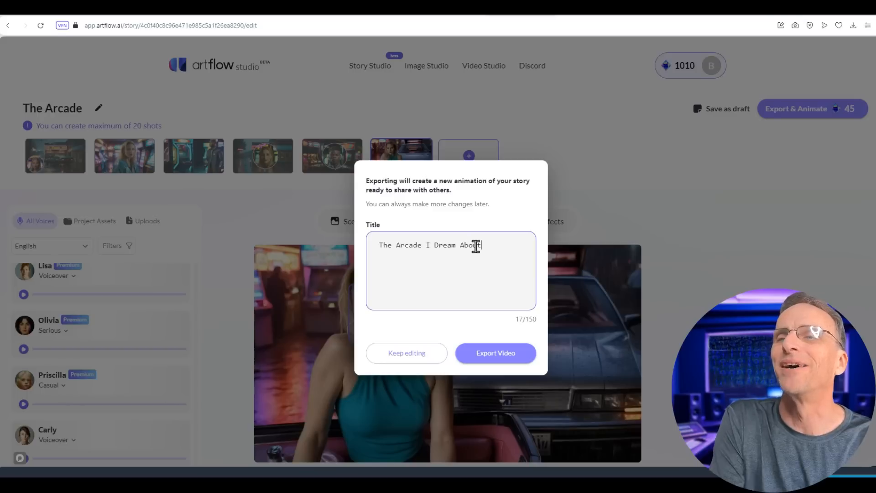
type(" On Thursdays")
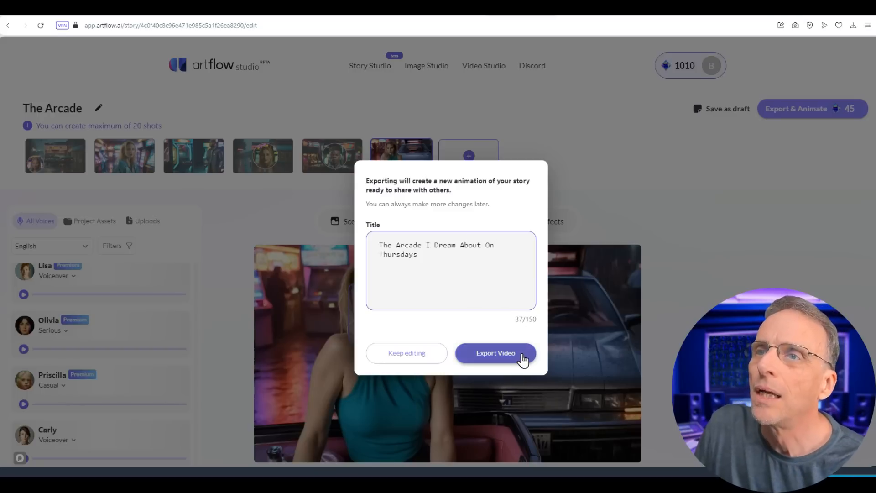
left_click(522, 358)
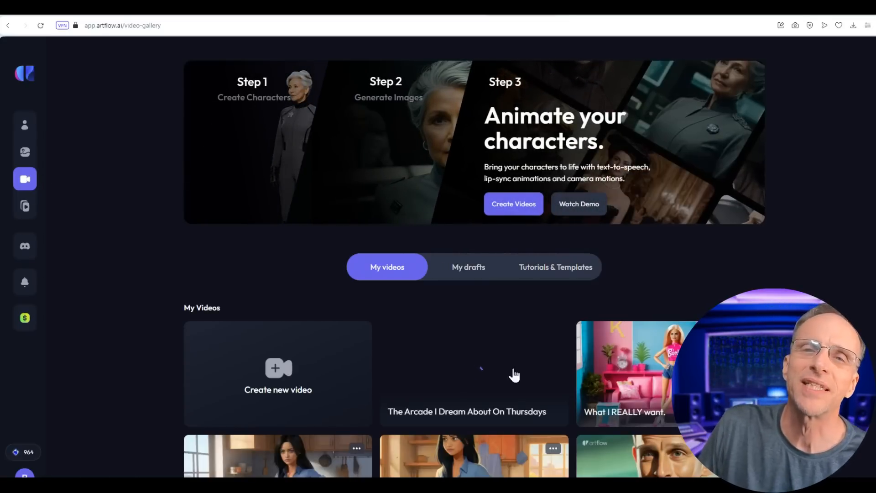
Watch the finished video "What I REALLY want." from the video gallery in full screen, then leave full screen
scroll(645, 307, "down", 2)
scroll(644, 309, "down", 1)
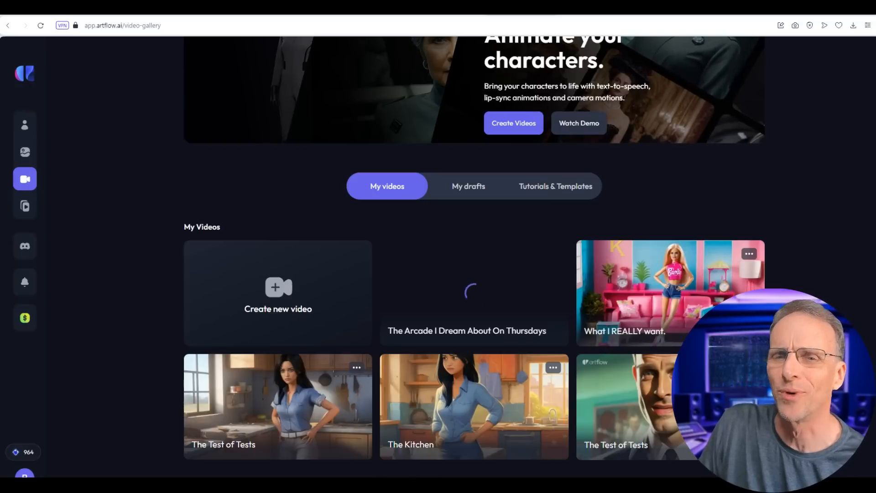
left_click(689, 292)
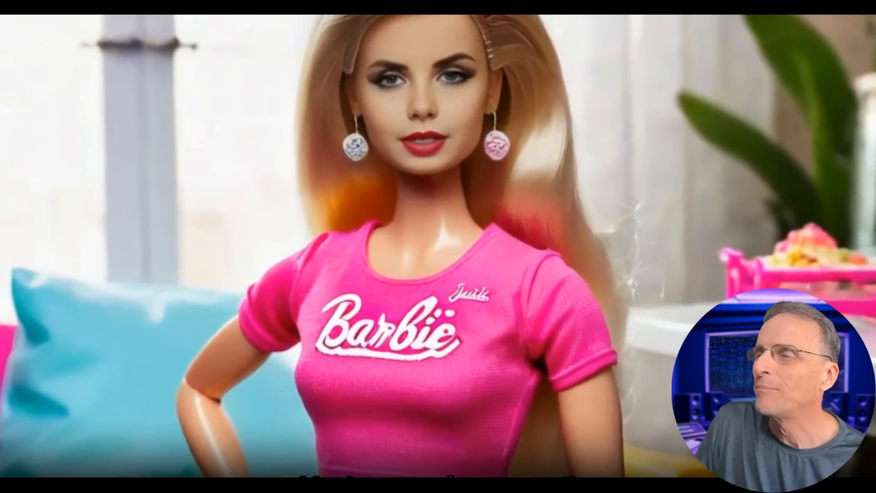
key("Escape")
mouse_move(291, 488)
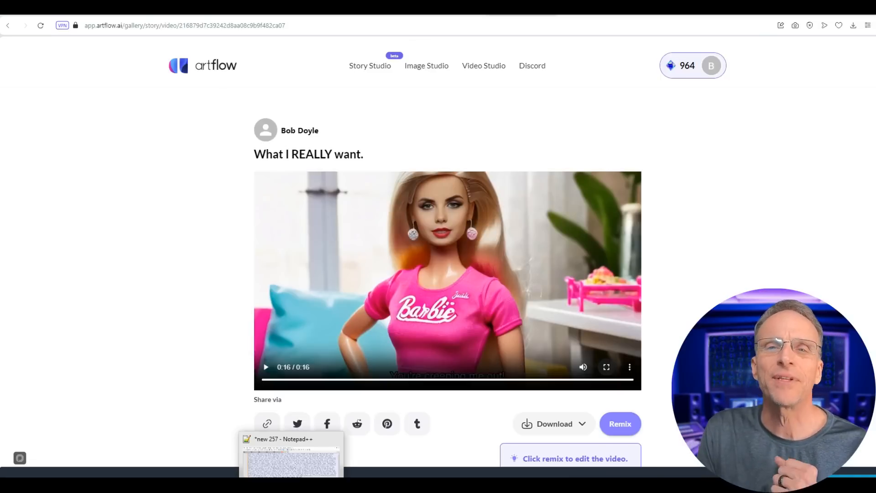
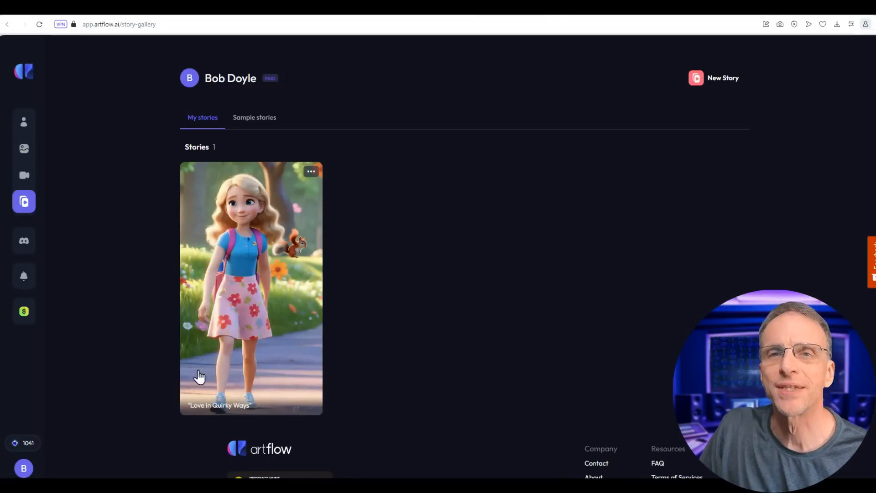
Browse the sample stories in the story gallery, playing one of them and closing its player
left_click(264, 122)
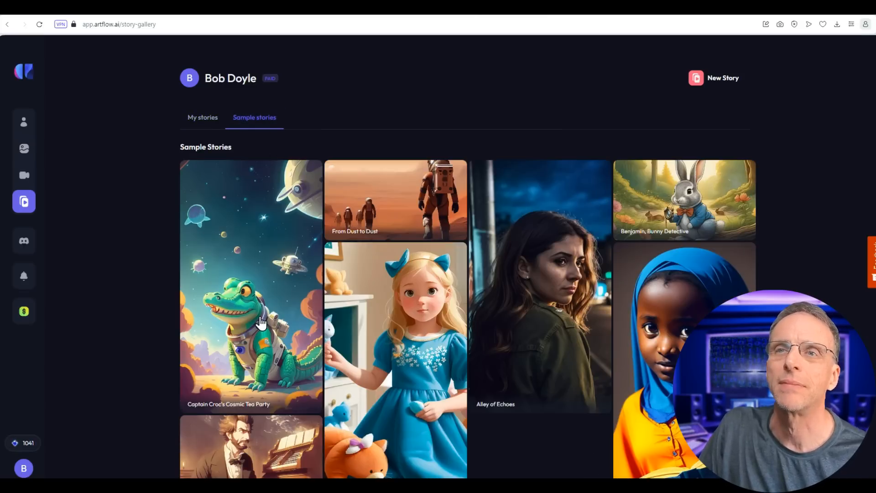
left_click(318, 342)
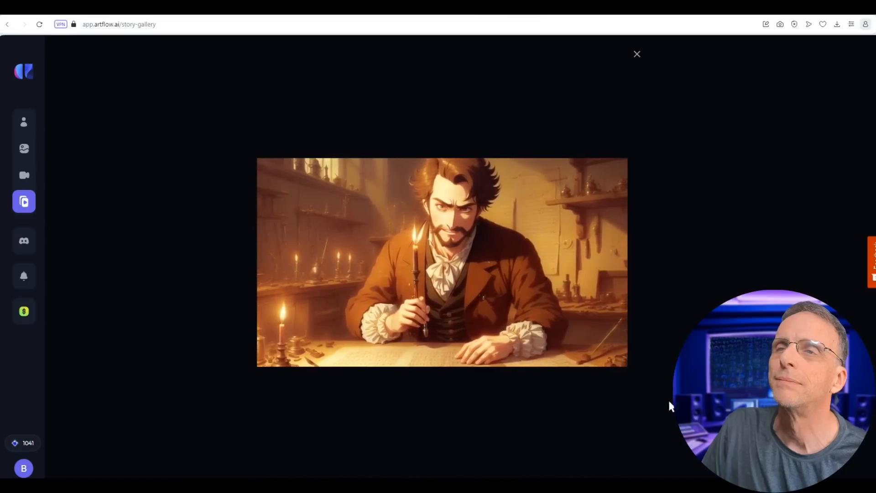
left_click(485, 265)
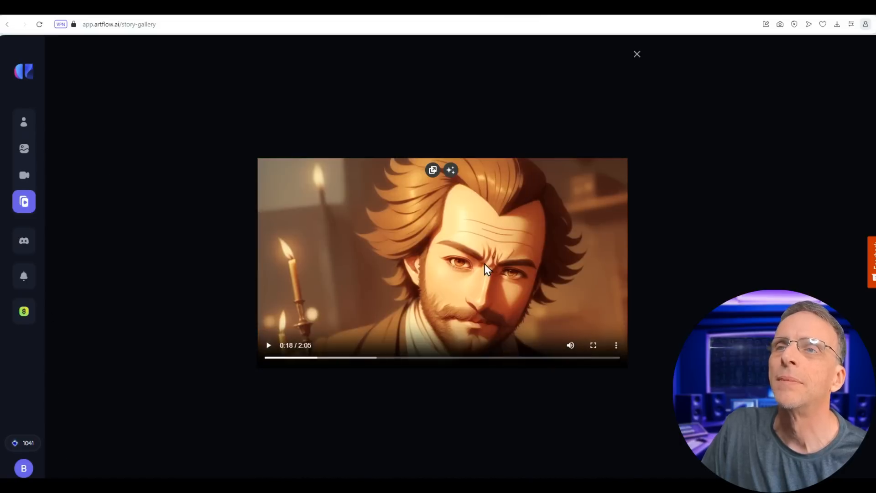
left_click(637, 55)
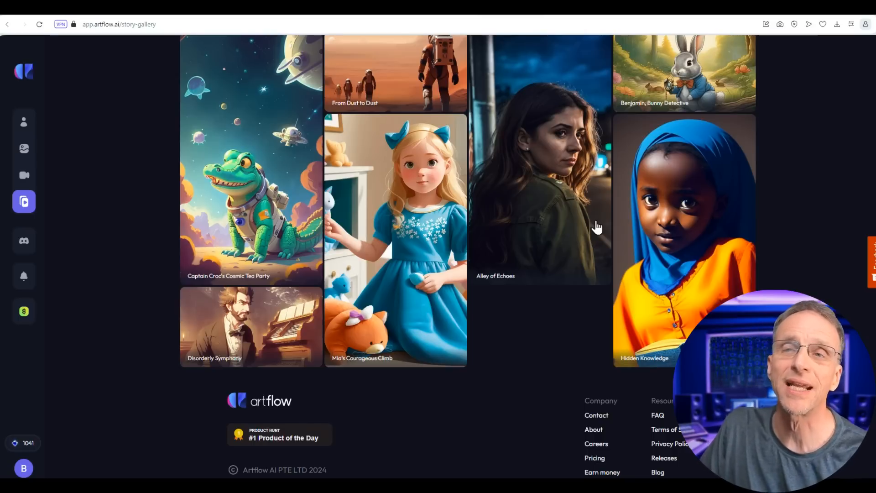
scroll(488, 390, "up", 3)
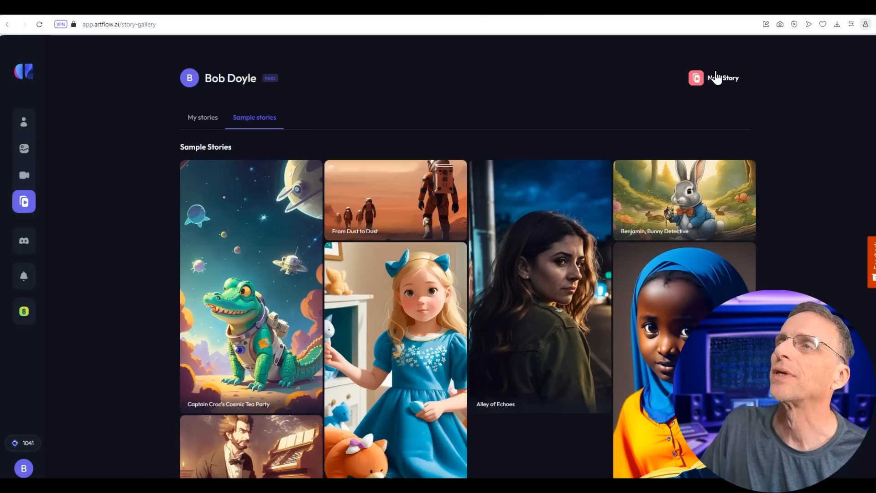
Start a new story with AI help and set its audience to "People interested in AI"
left_click(713, 81)
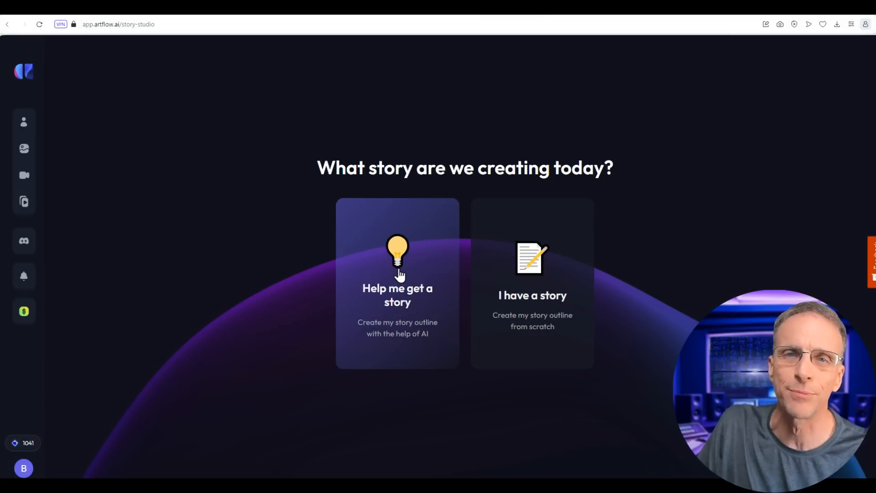
left_click(399, 276)
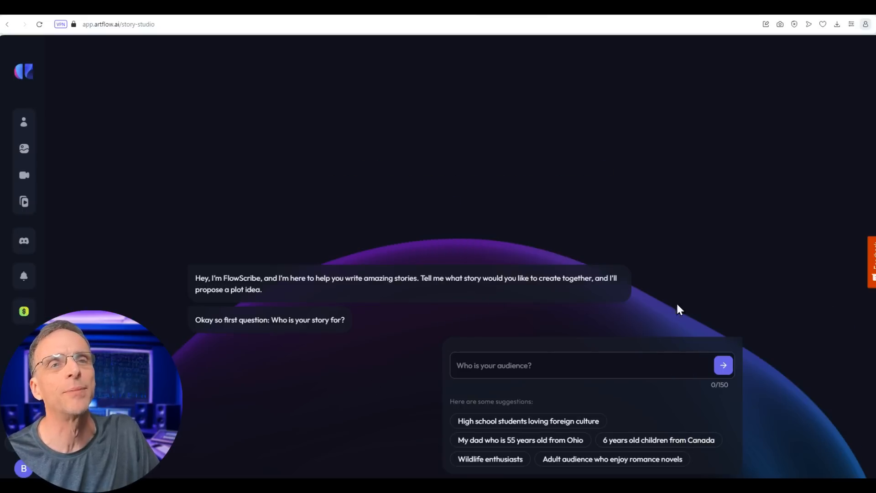
left_click(629, 372)
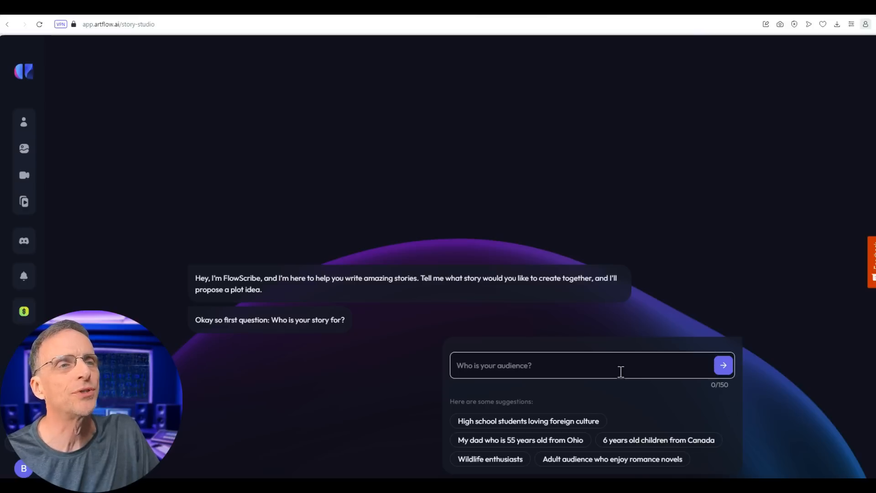
type("Peop")
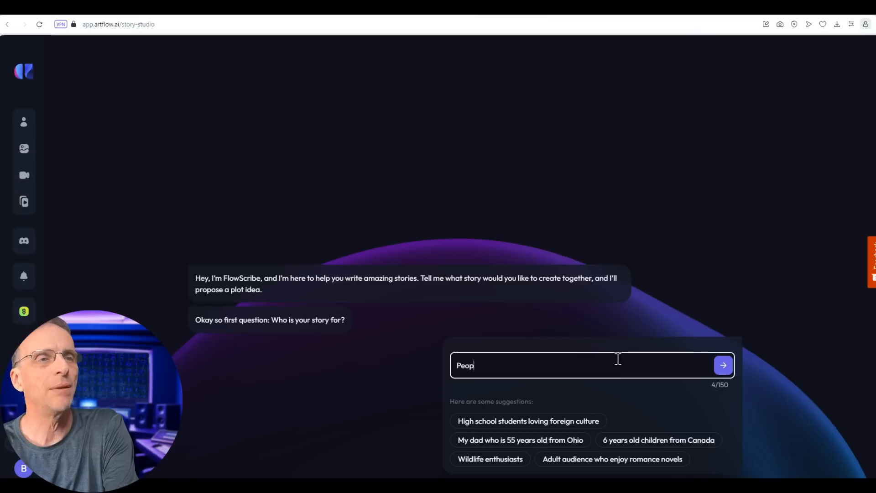
type("le interested in AI")
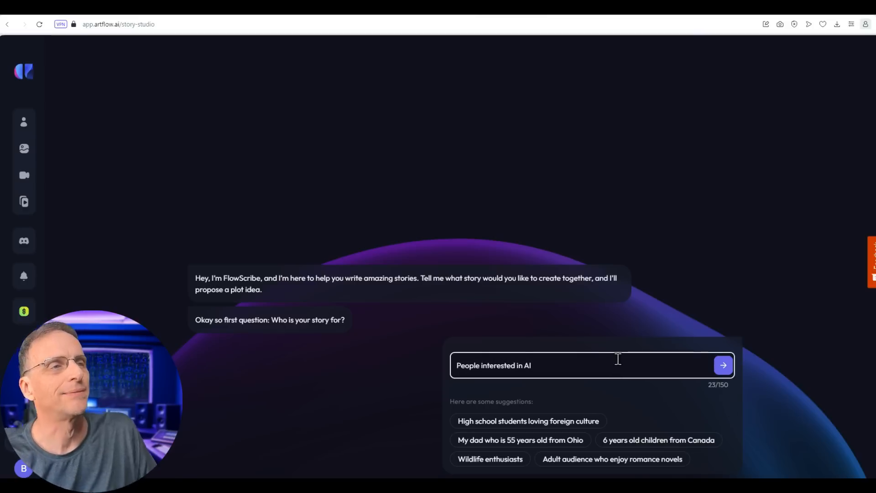
key("Return")
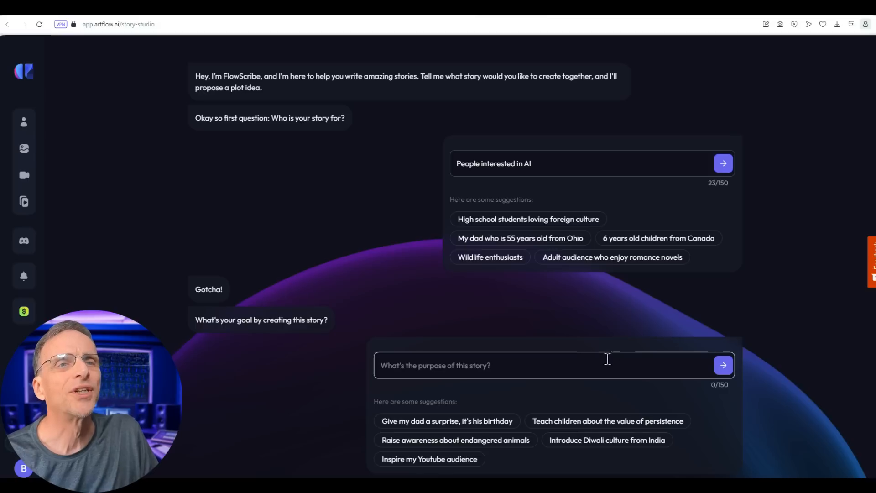
Give the story's goal as people thinking the named host is the only one worth listening to on the subject, and choose the Crime genre
type("For people ")
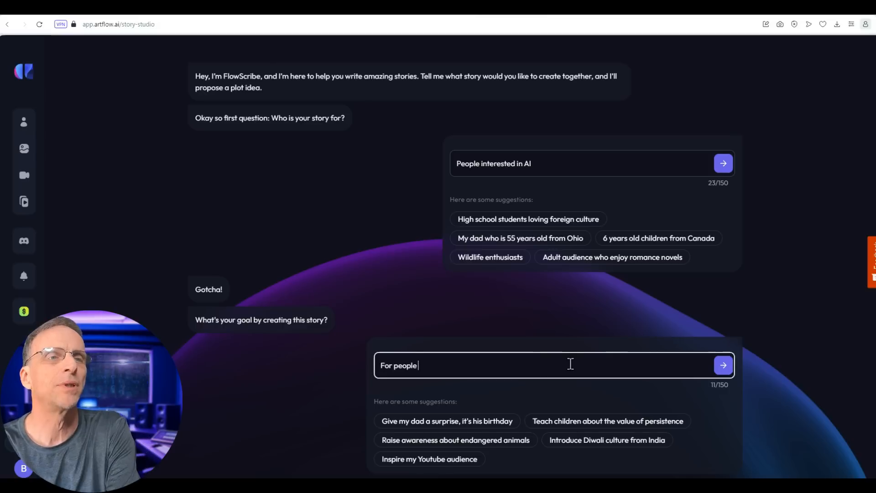
type("to think that B")
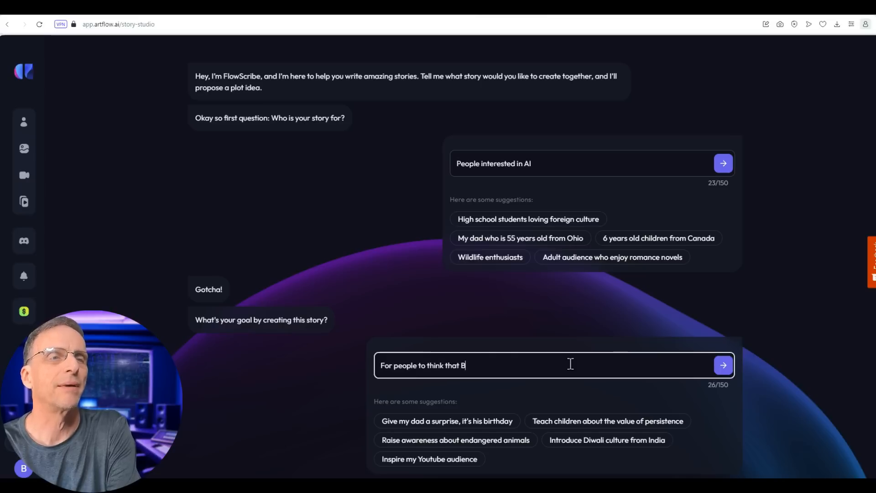
type("ob Doyle is the only onne worth listening to on the ")
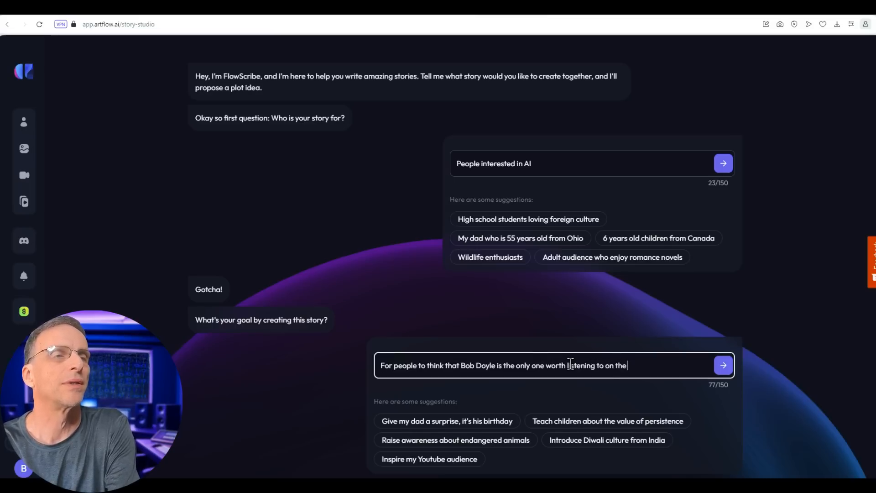
type("subjec")
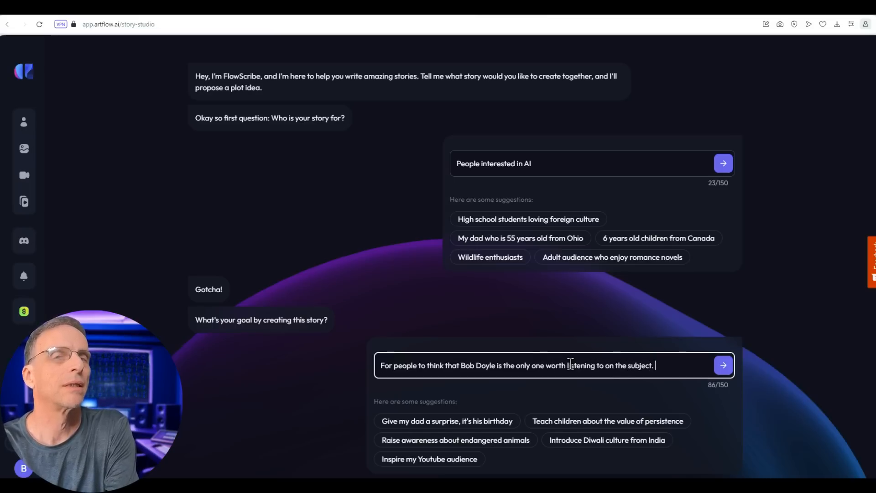
type("t.")
key("Return")
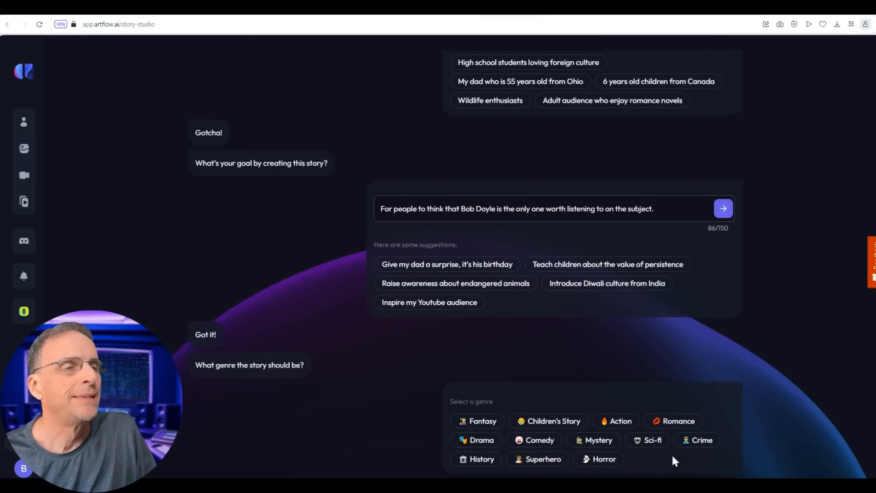
left_click(700, 441)
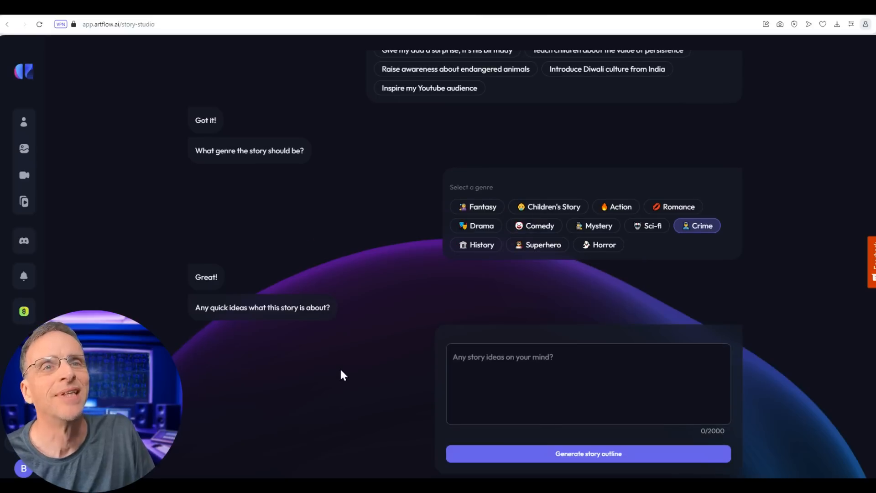
Write a story idea about a small island village who believes AI is the answer to everything and has learned that the host is the King of AI
left_click(581, 381)
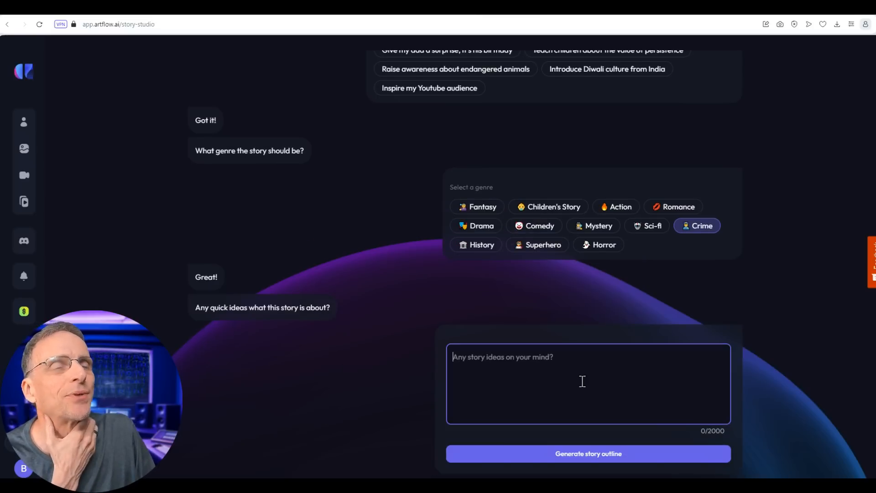
type("Tells the storyo of")
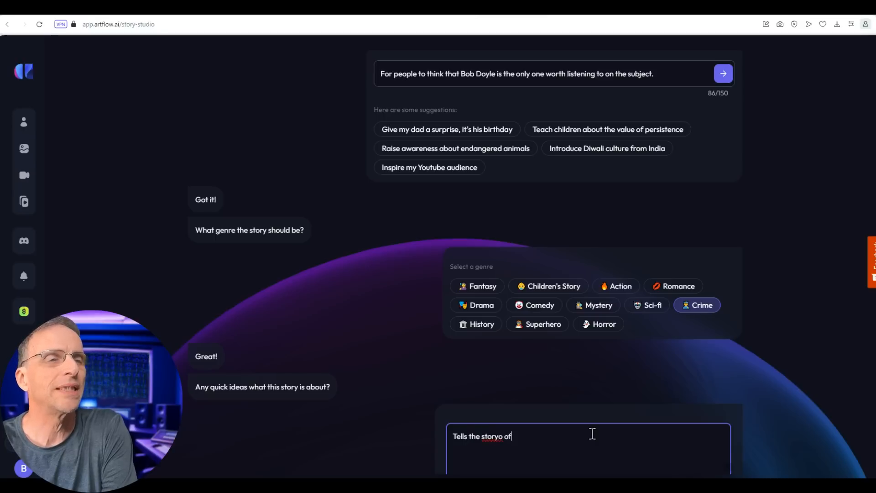
key("BackSpace")
key("BackSpace")
key("BackSpace")
key("BackSpace")
type(" of a small island")
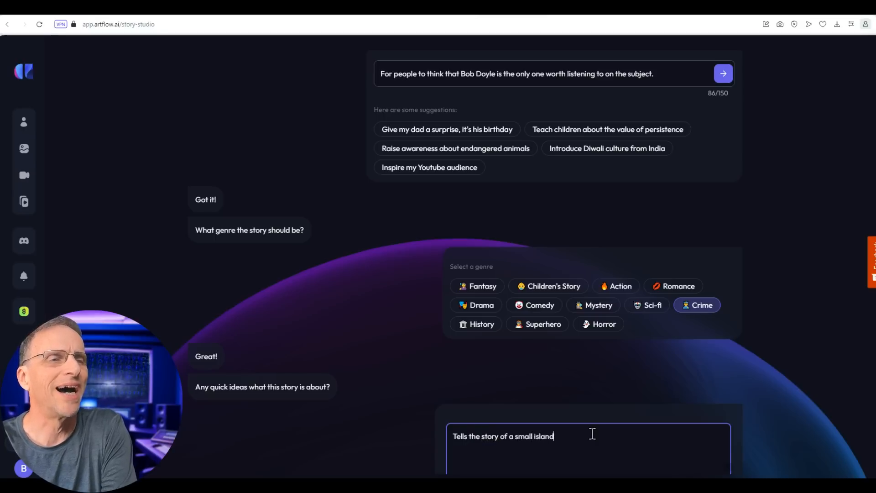
type(" village who")
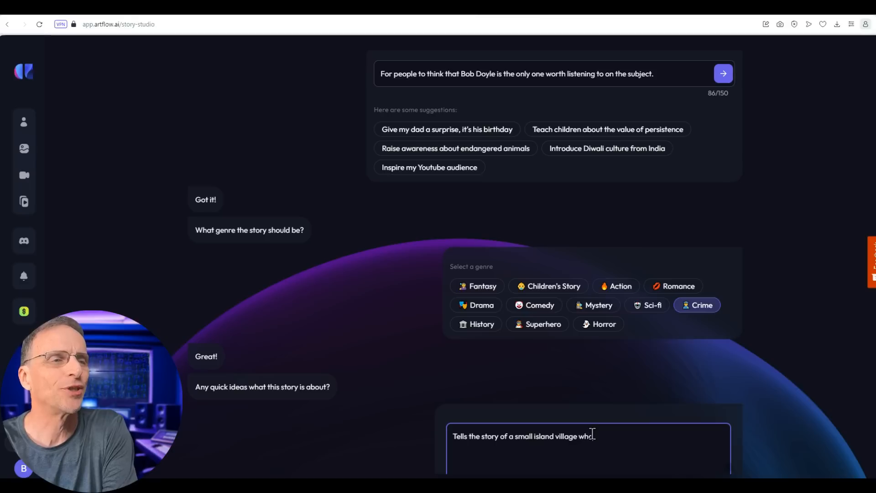
type(" believes that AI is the answer to everythin")
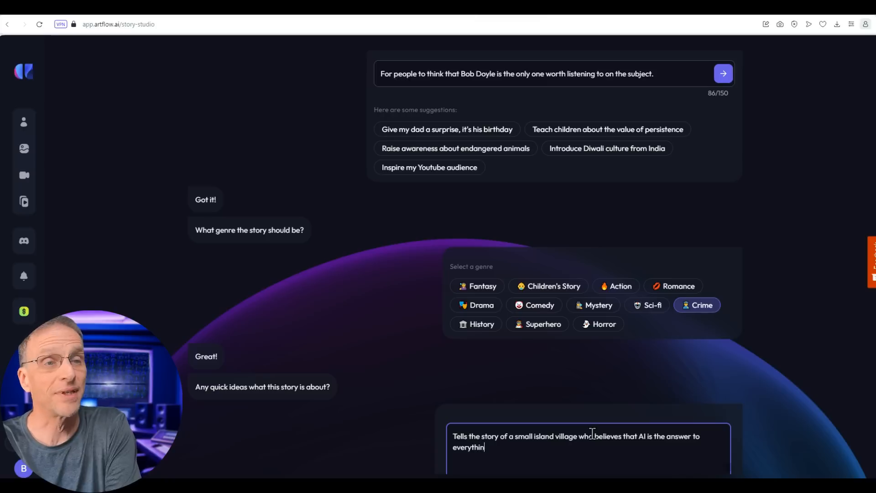
type("g, and they have l")
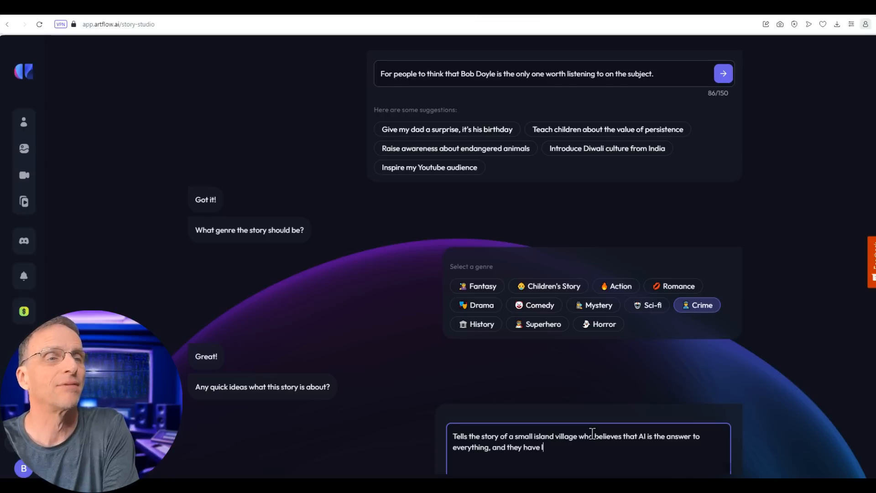
type("earned that Bob")
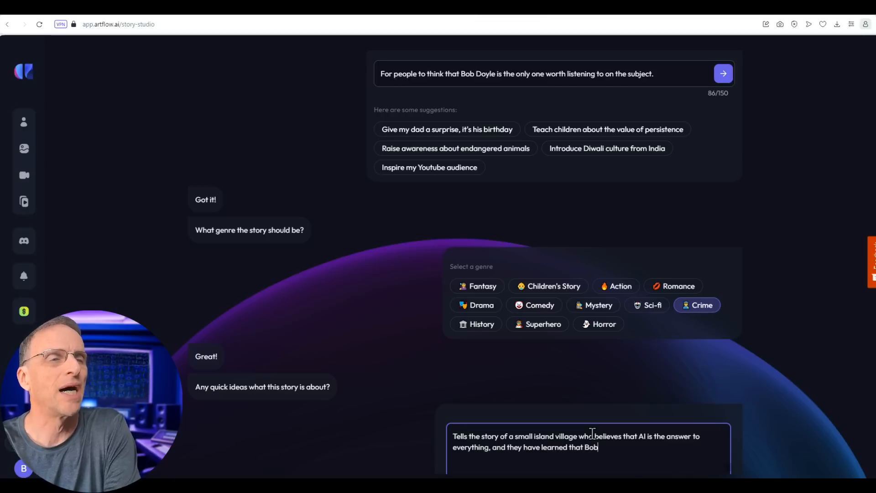
type(" Doyle, ")
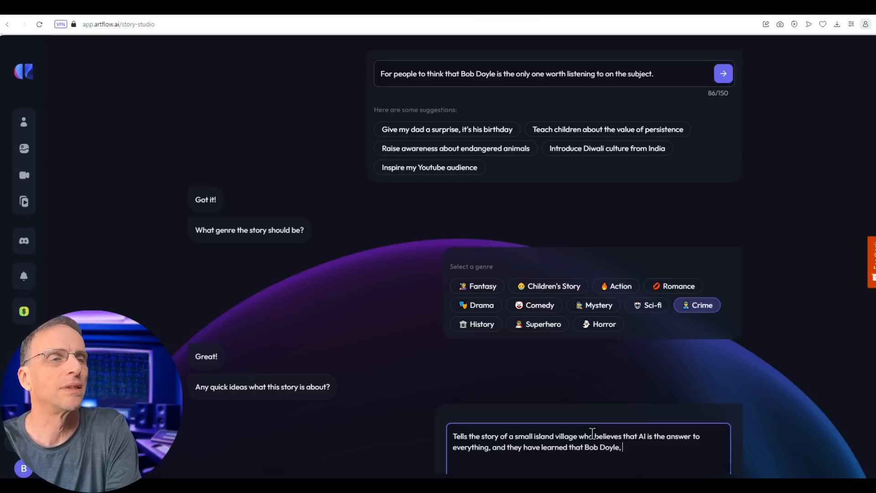
type("is the King of AI")
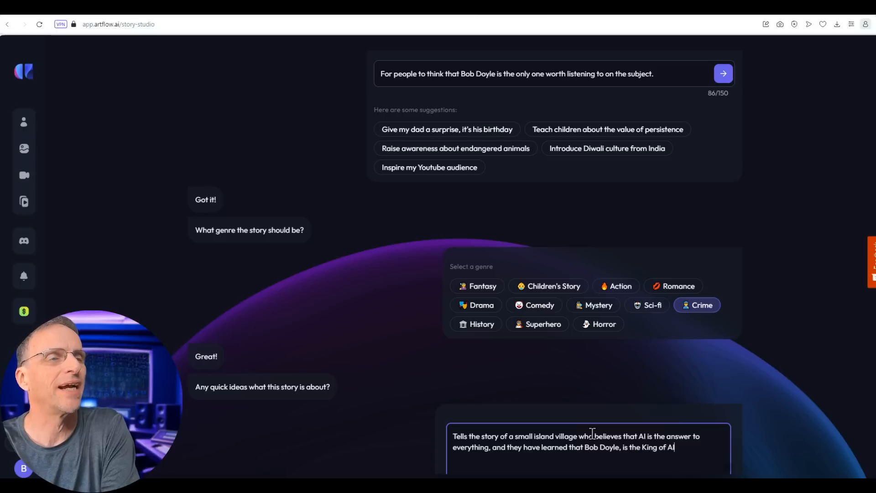
Add to the idea that the villagers learn they were totally wrong and wasted a ton of time and resources, and generate the story outline
type(". However")
type(", they later le")
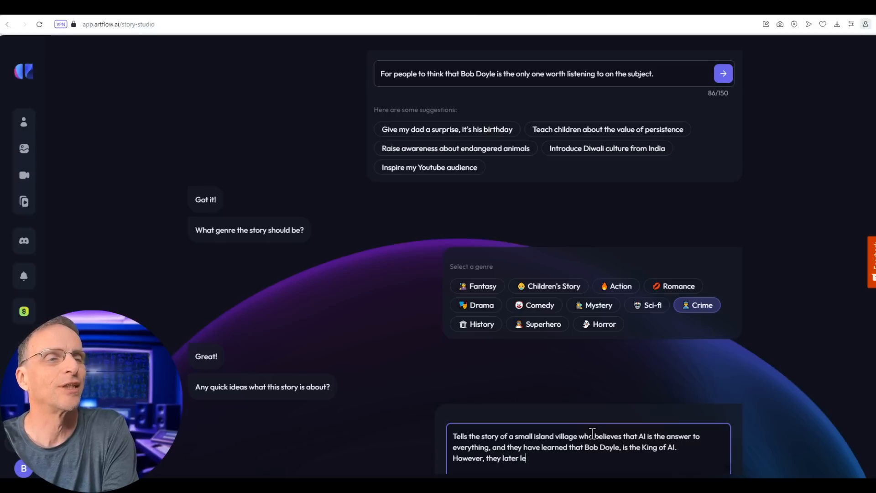
type("arn that they were")
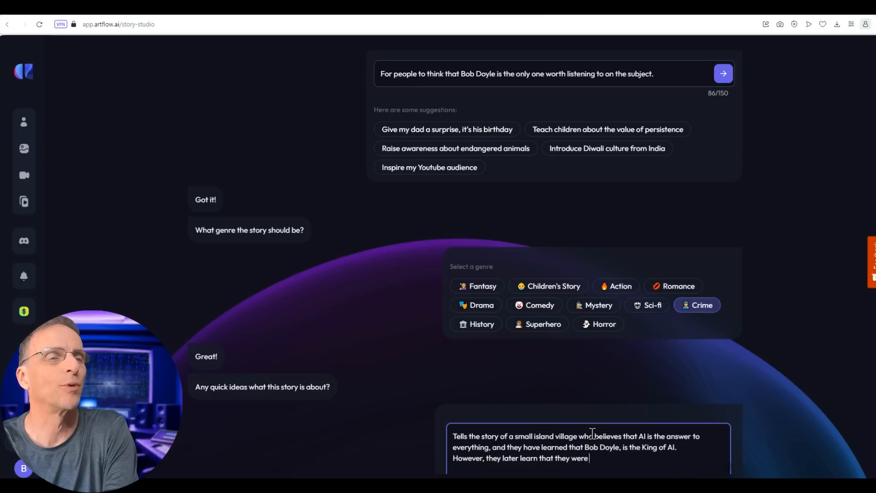
type(" totally wrong and wasted")
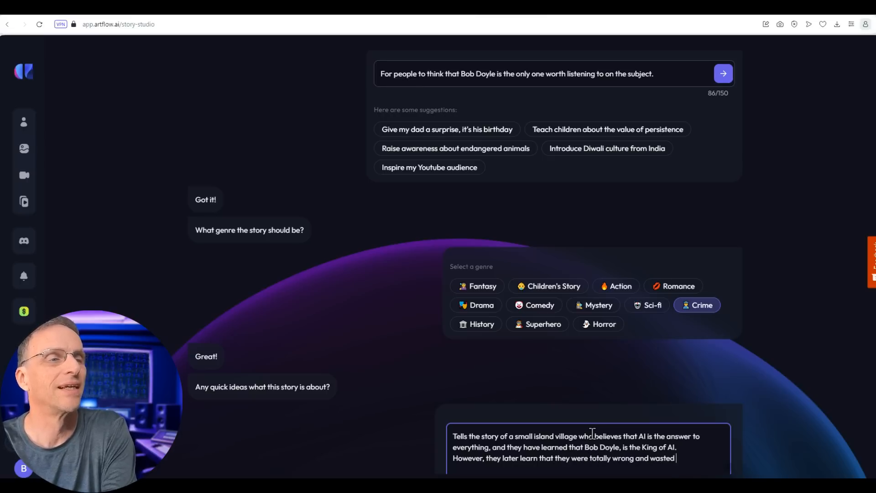
type(" a ton of time and rtesources.")
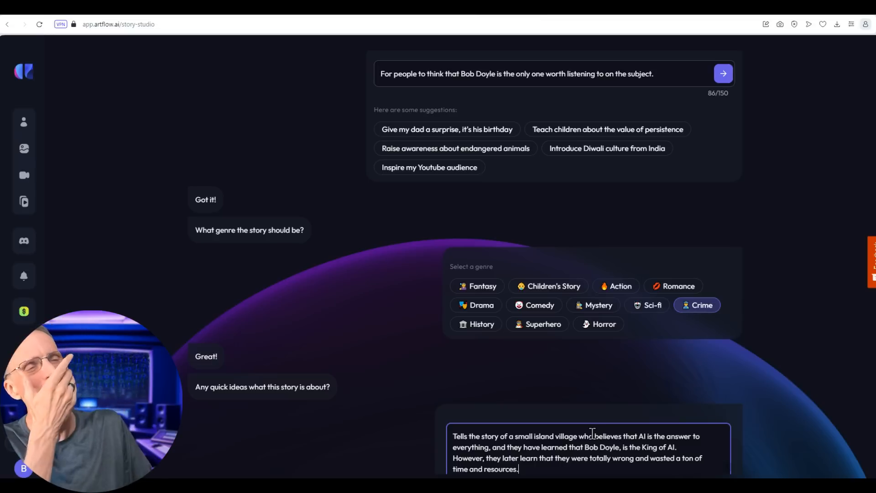
scroll(595, 426, "down", 2)
left_click(592, 454)
Rename the Newcomer character in the generated story outline to "Little Miss Smarty Pants"
scroll(720, 270, "up", 4)
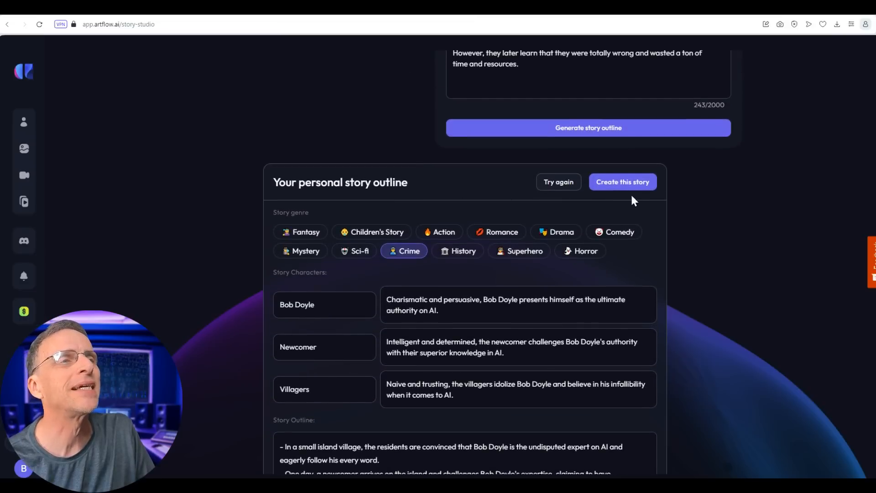
scroll(376, 255, "down", 1)
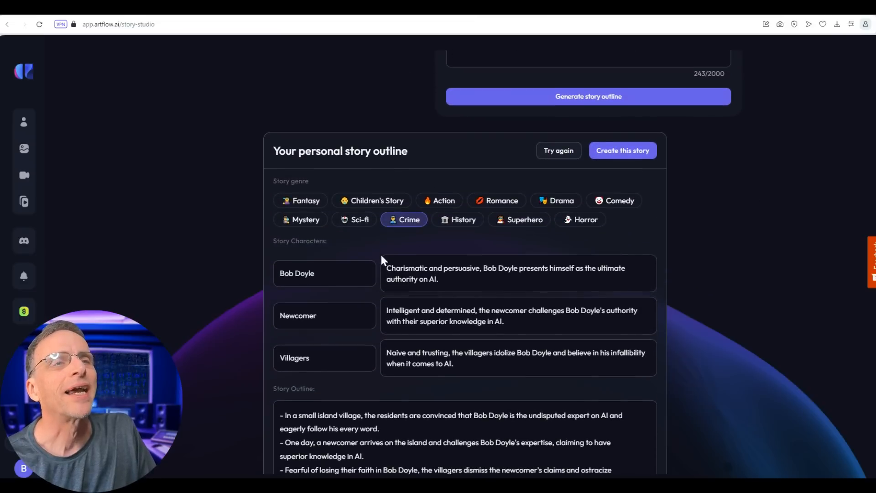
scroll(316, 274, "down", 1)
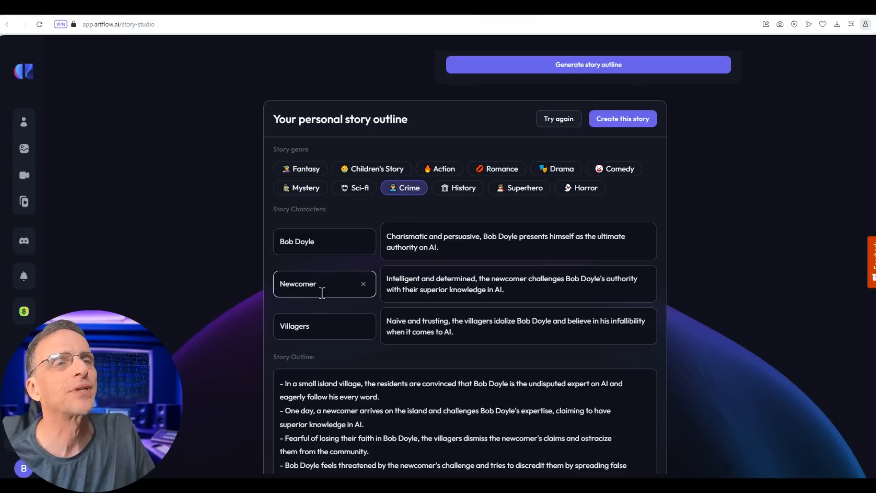
left_click_drag(325, 285, 275, 284)
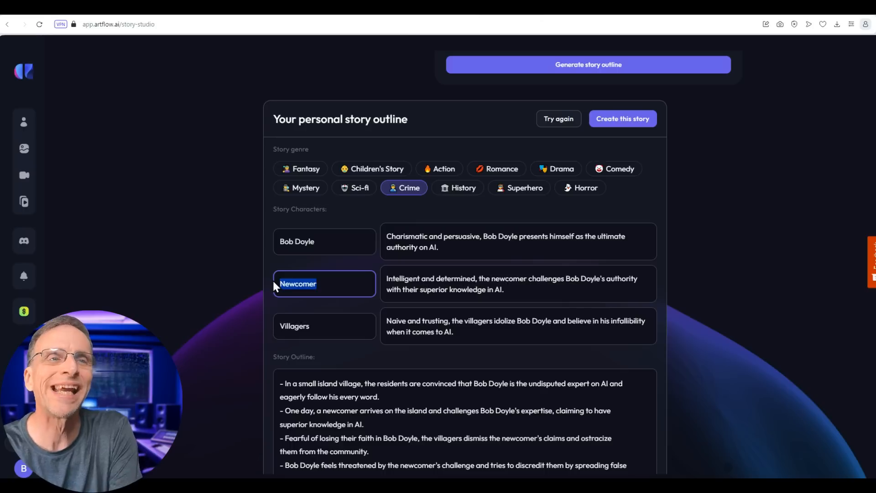
type("M")
type("ittle Miss Smarr")
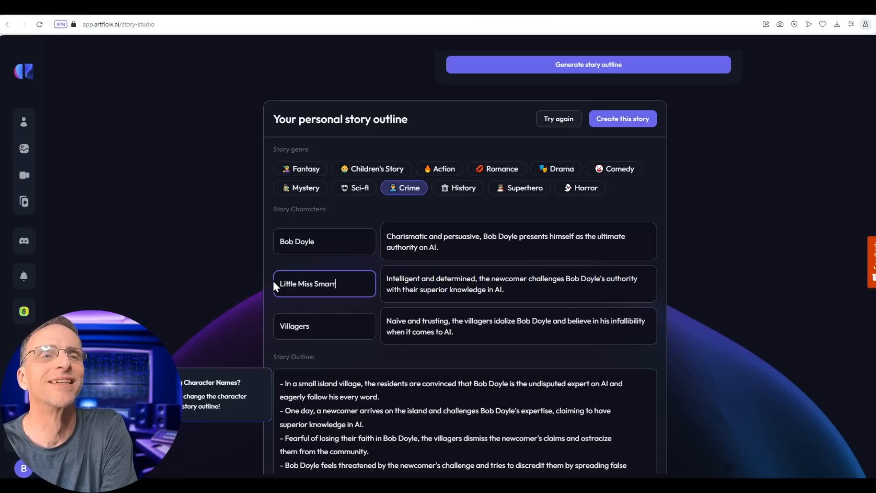
key("BackSpace")
type("ty Pan")
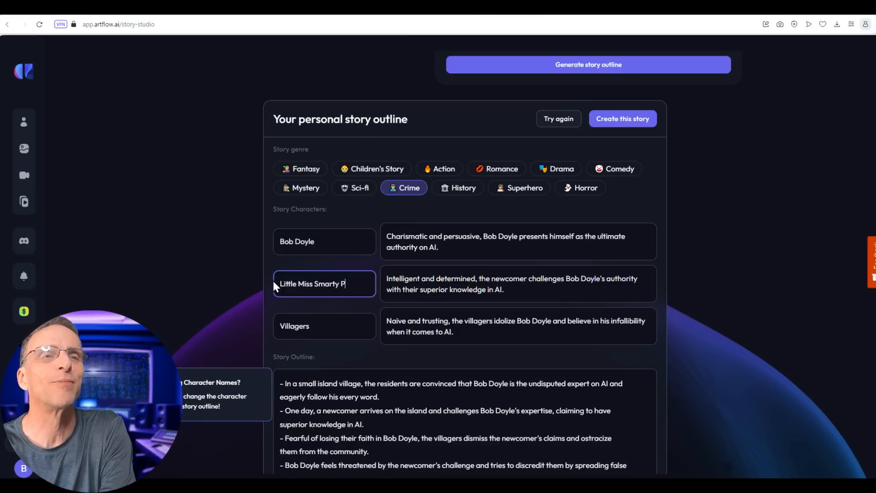
key("BackSpace")
key("BackSpace")
type("ants")
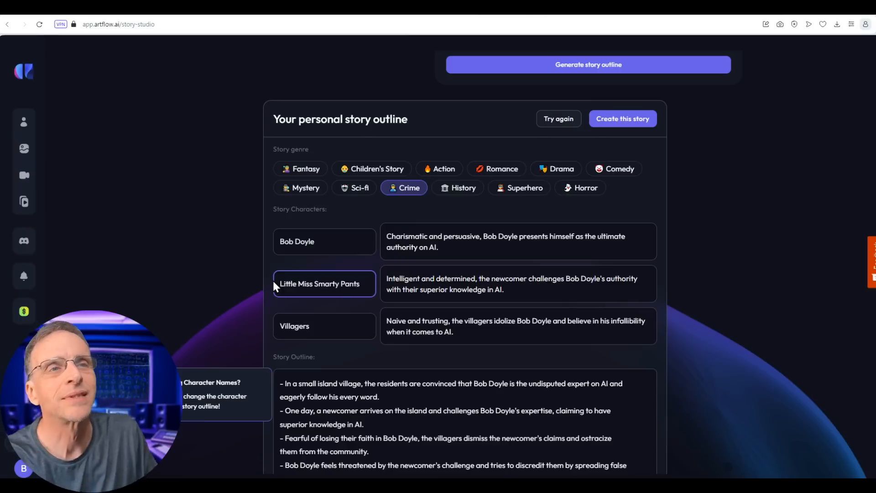
Rename the Villagers character to "The Truth Knowers" and view the full story outline text
left_click(306, 328)
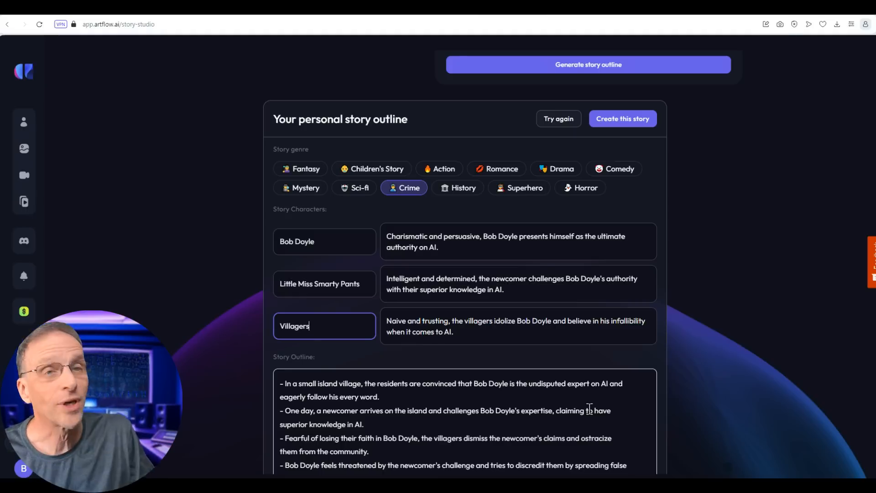
double_click(290, 327)
type("The Truth Knower")
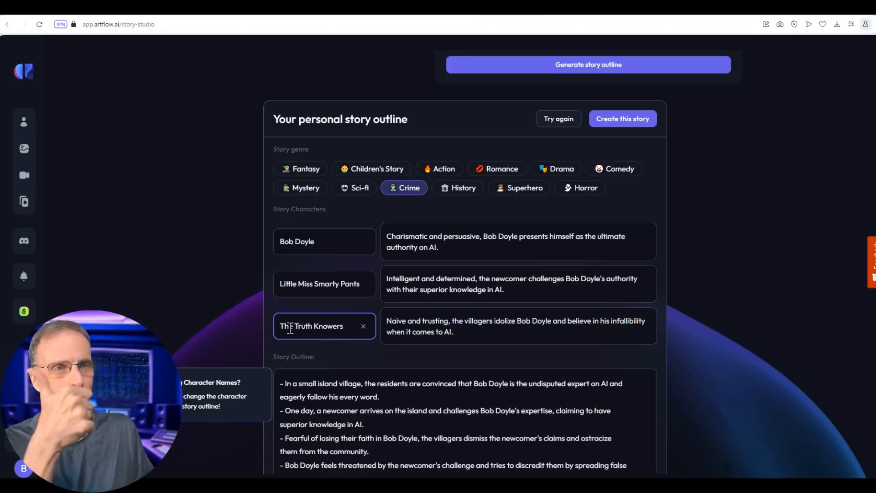
type("s")
left_click(505, 302)
scroll(483, 365, "down", 3)
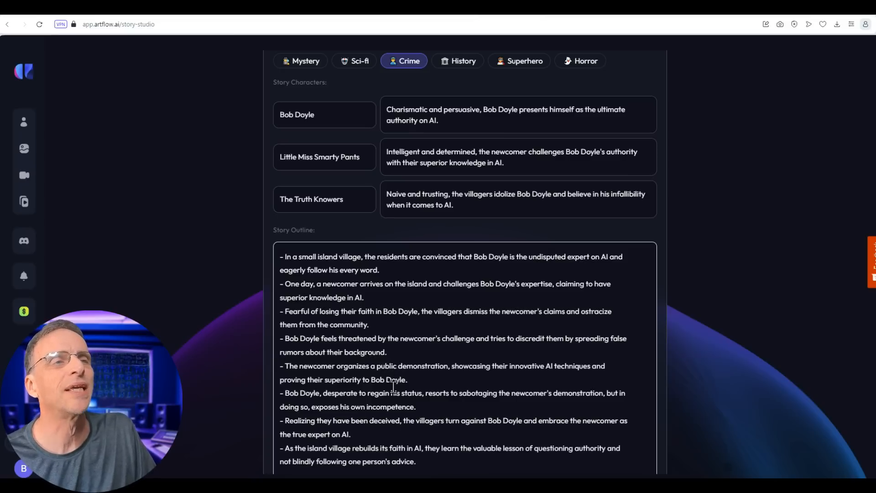
Create the story from the finished outline and choose the horizontal 16:9 format
scroll(393, 386, "down", 1)
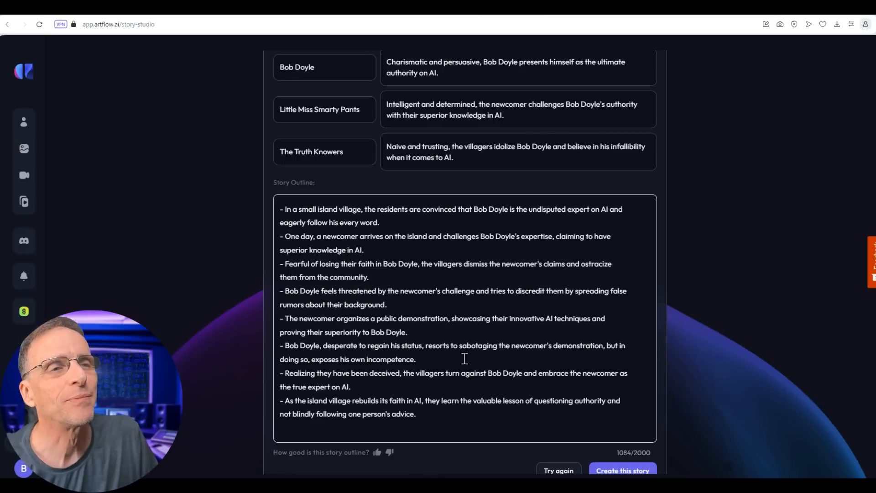
scroll(500, 343, "down", 1)
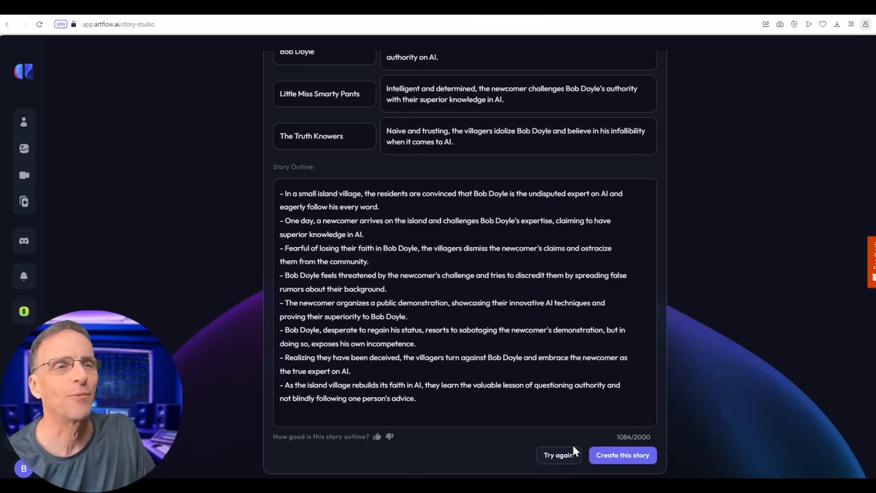
left_click(612, 459)
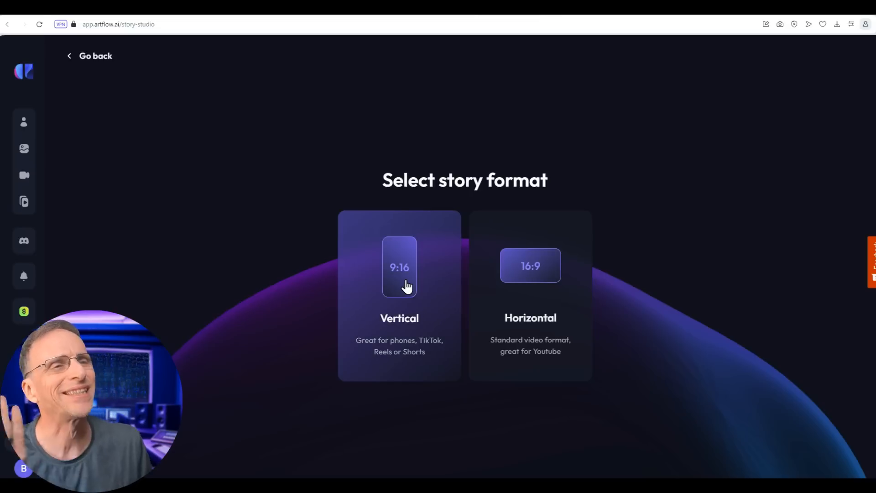
left_click(517, 274)
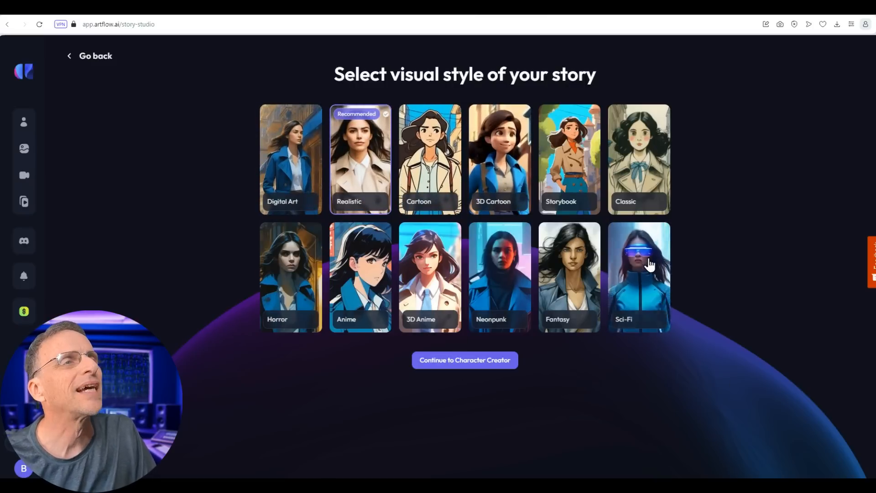
Choose the Horror visual style for the story and continue to the character creator
left_click(286, 291)
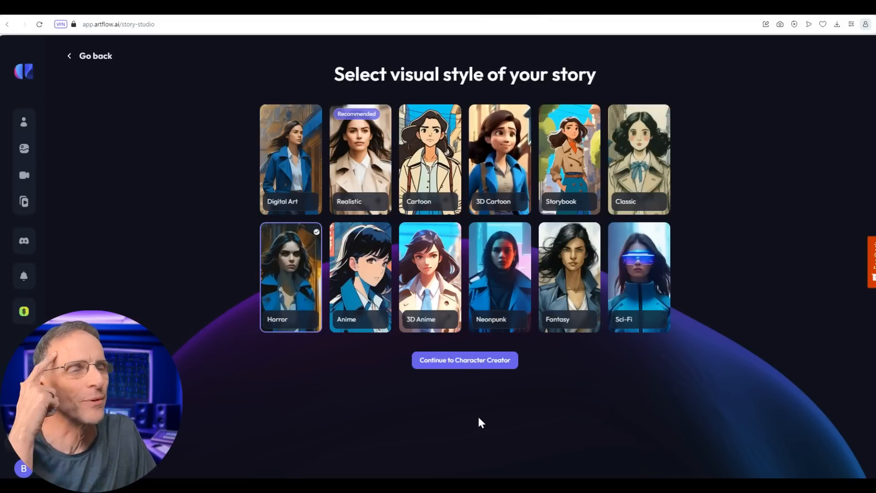
left_click(458, 360)
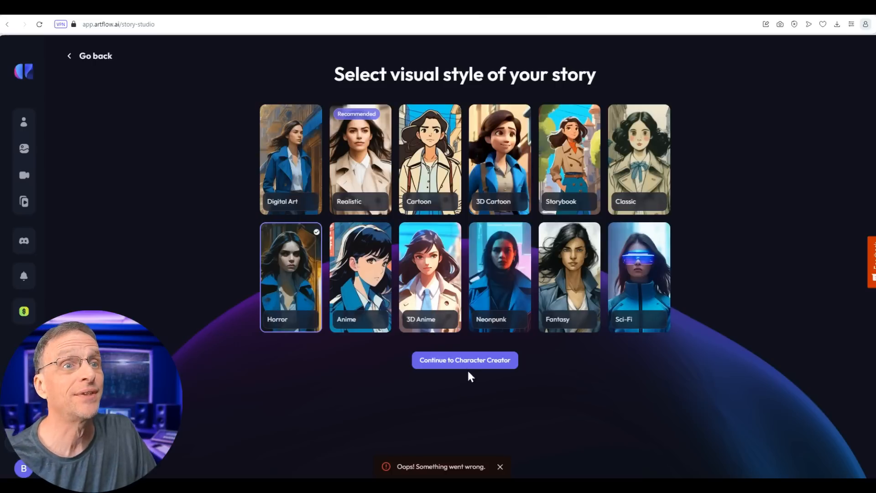
left_click(469, 364)
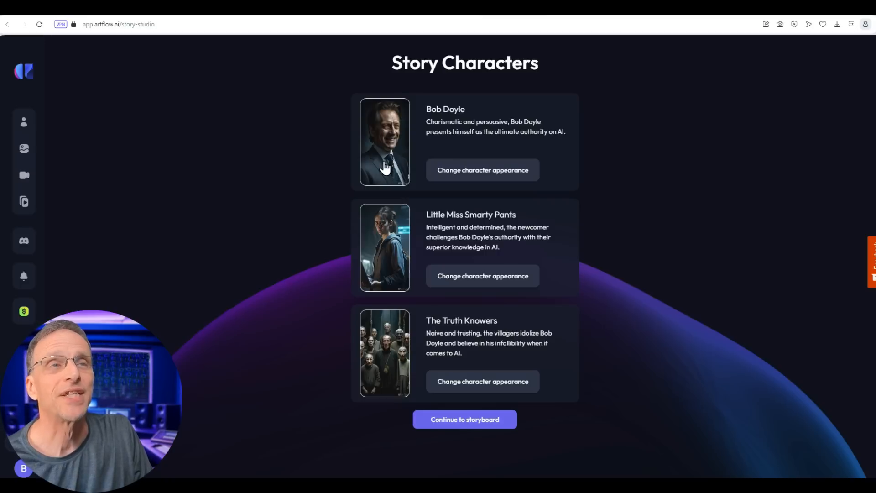
Replace the sharp suit with "dirty overalls" in the AI authority character's visual description, generate a new image and confirm it
left_click(470, 176)
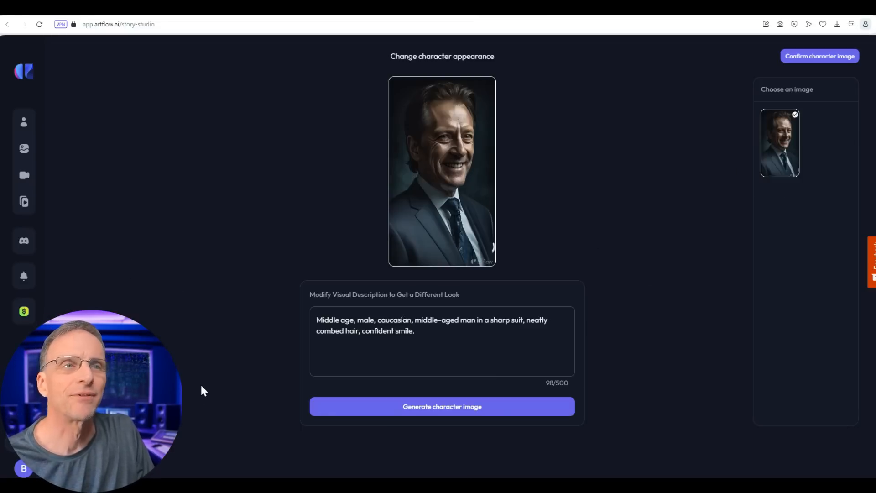
left_click(319, 318)
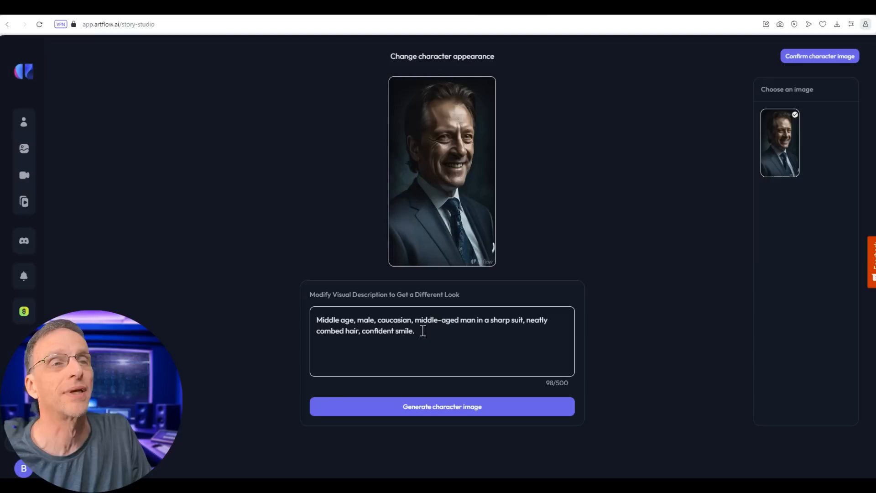
left_click_drag(490, 321, 526, 321)
key("BackSpace")
key("BackSpace")
key("BackSpace")
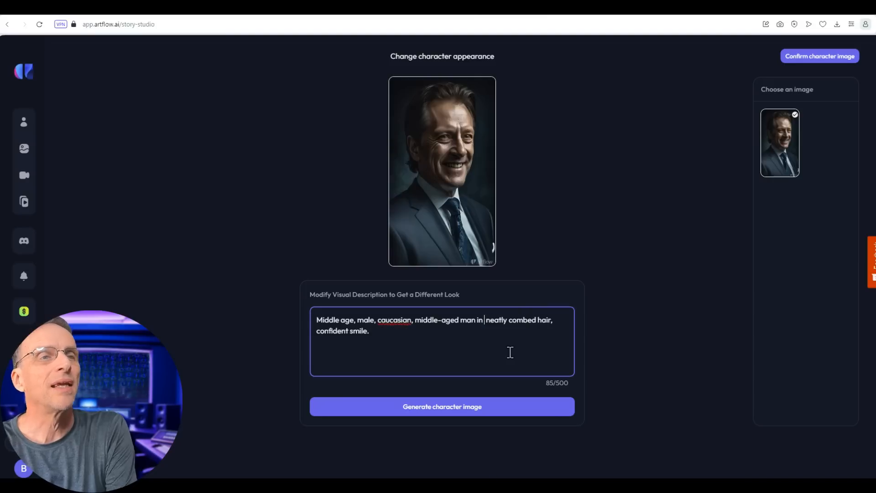
type("dirty overall")
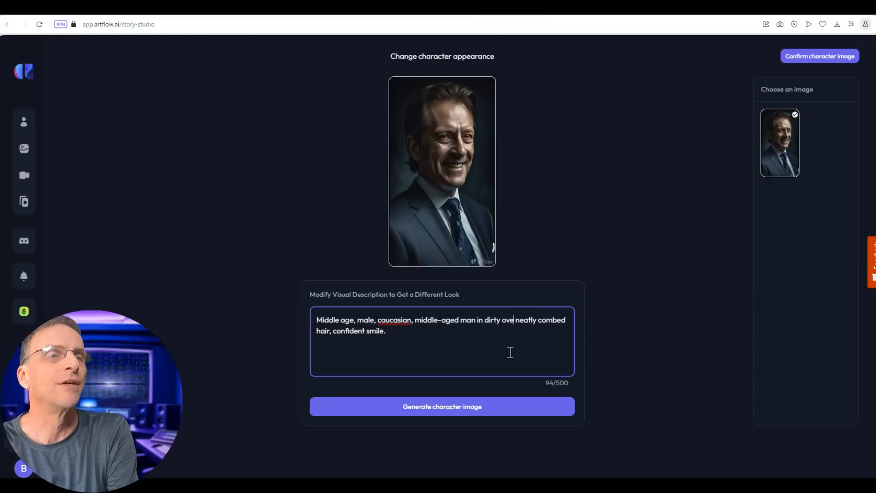
type("s")
left_click(429, 407)
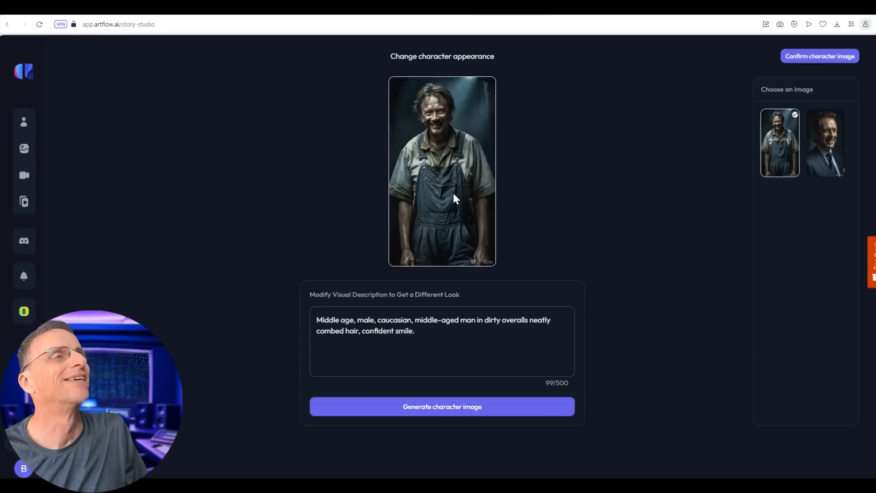
left_click(801, 59)
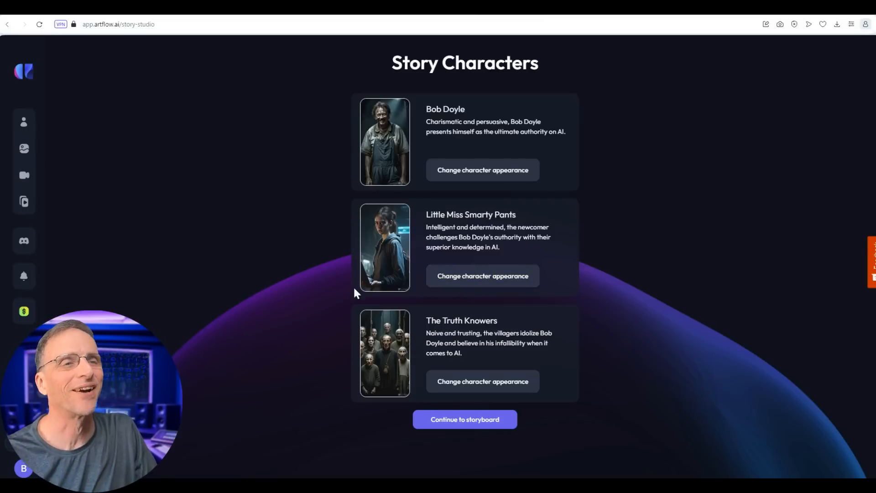
Continue to the storyboard and reword the start of the opening village shot's narration to "Villa Nueva, was a tranquil village"
left_click(454, 420)
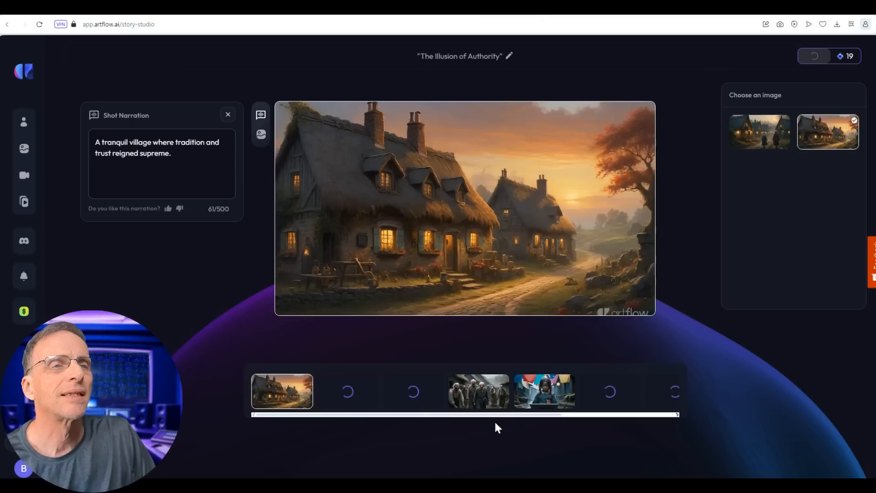
left_click(485, 395)
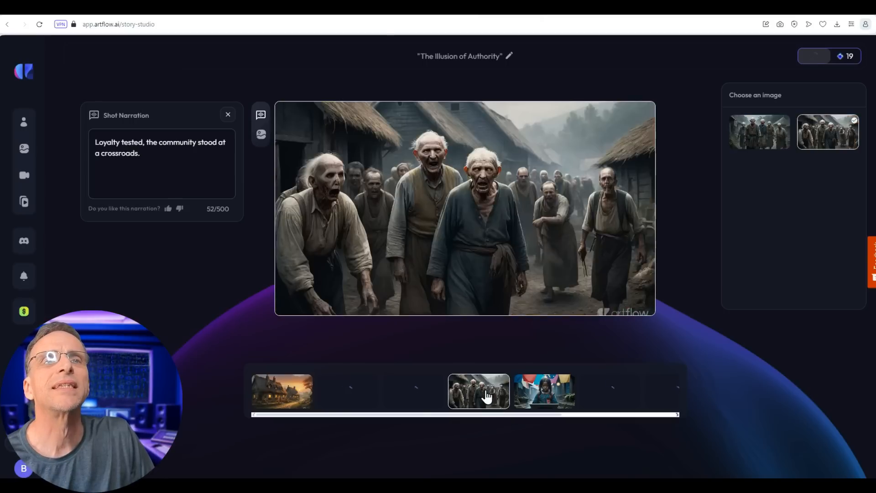
left_click(278, 392)
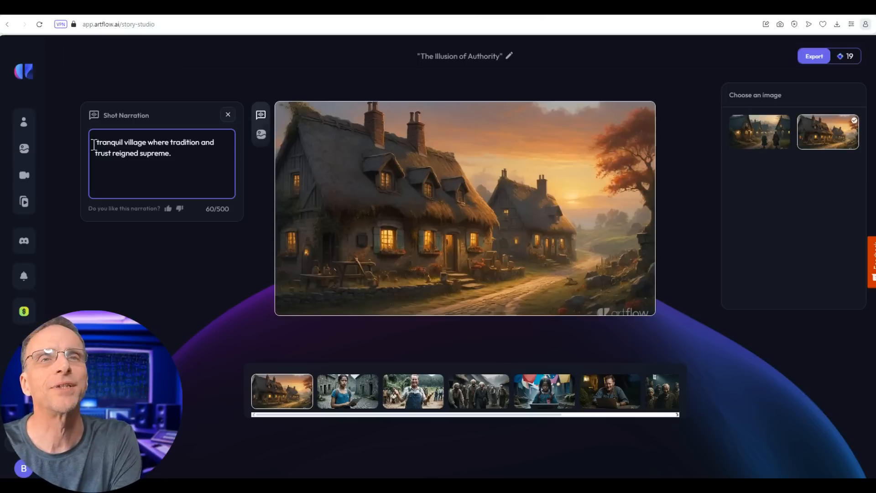
type("Villa Nuev")
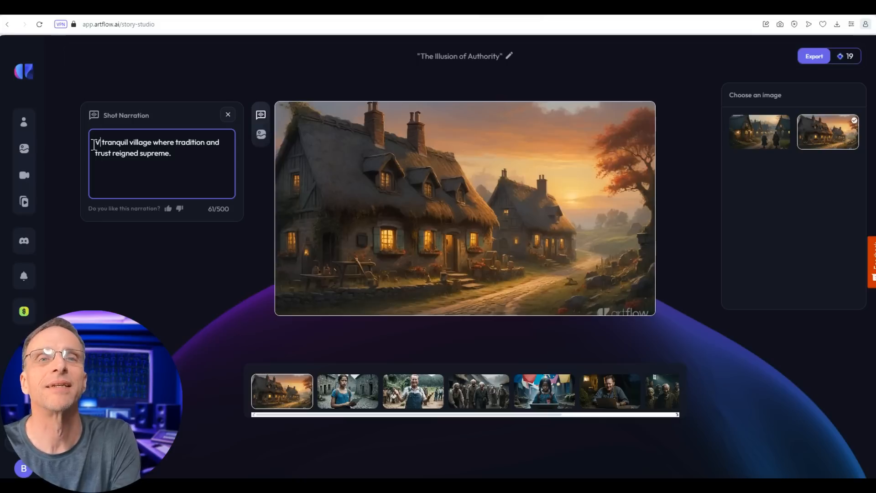
type("a, was a")
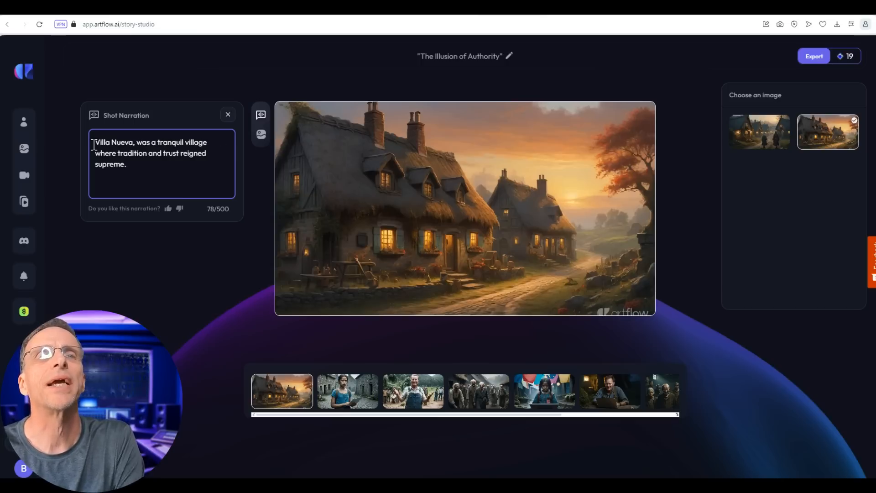
Insert "This, is Little Miss Smarty Pants," at the start of the second shot's narration
left_click(353, 399)
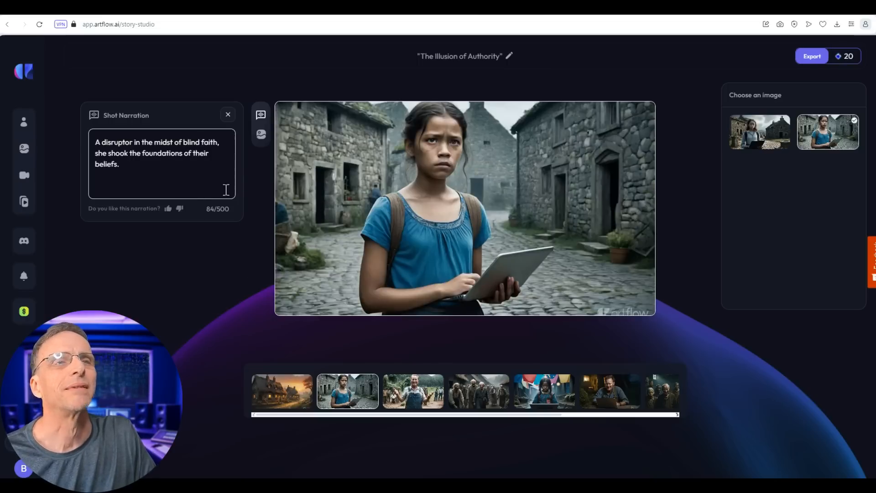
left_click(96, 145)
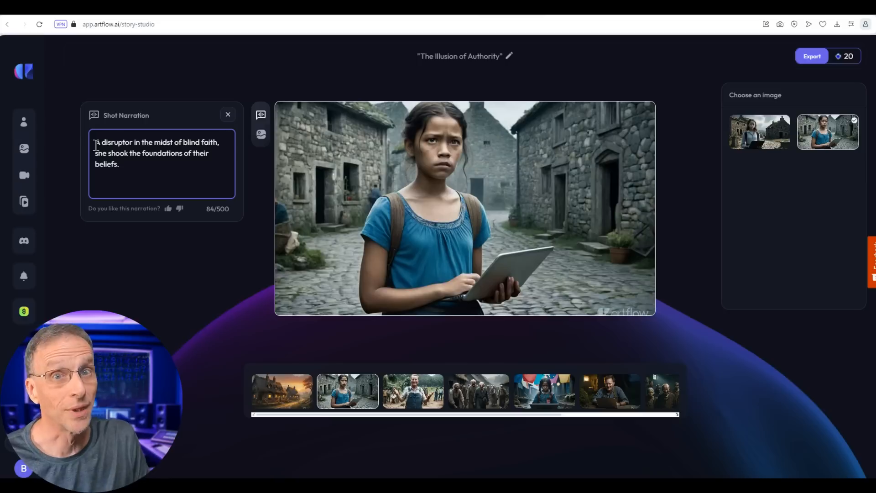
type("This, is littel")
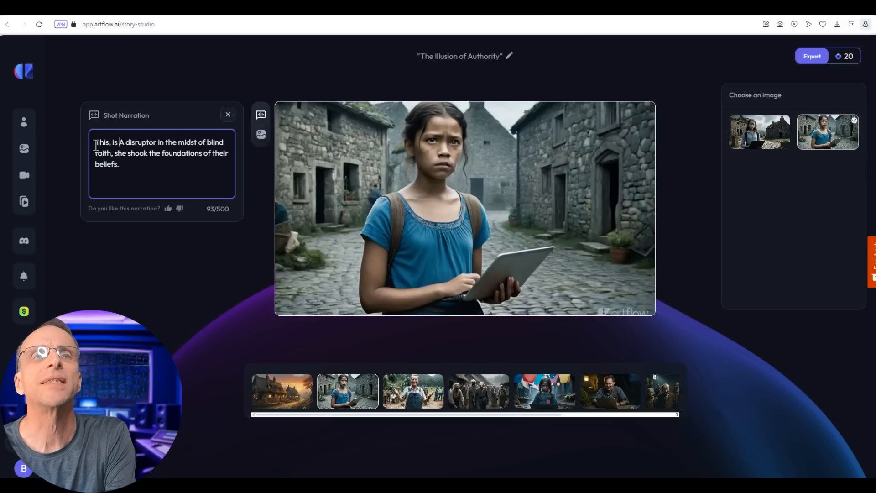
key("BackSpace")
key("BackSpace")
key("BackSpace")
key("BackSpace")
key("BackSpace")
key("BackSpace")
key("BackSpace")
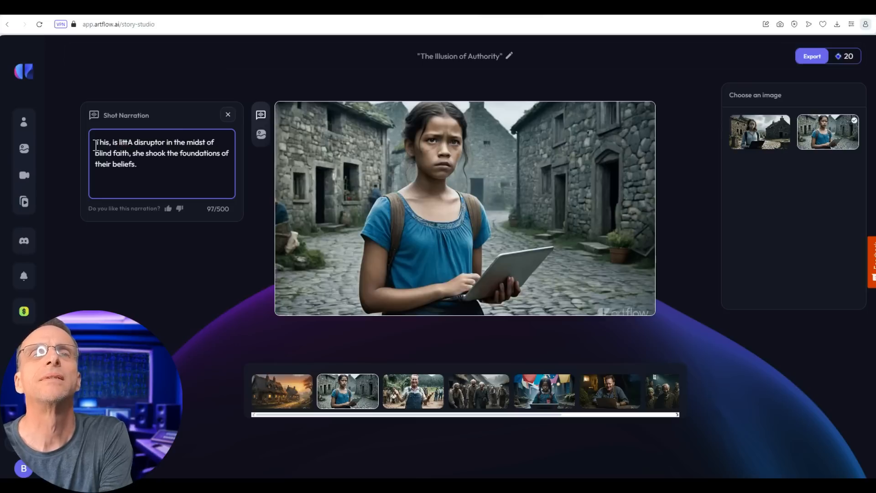
type("Lis")
key("BackSpace")
type("ttle Mis")
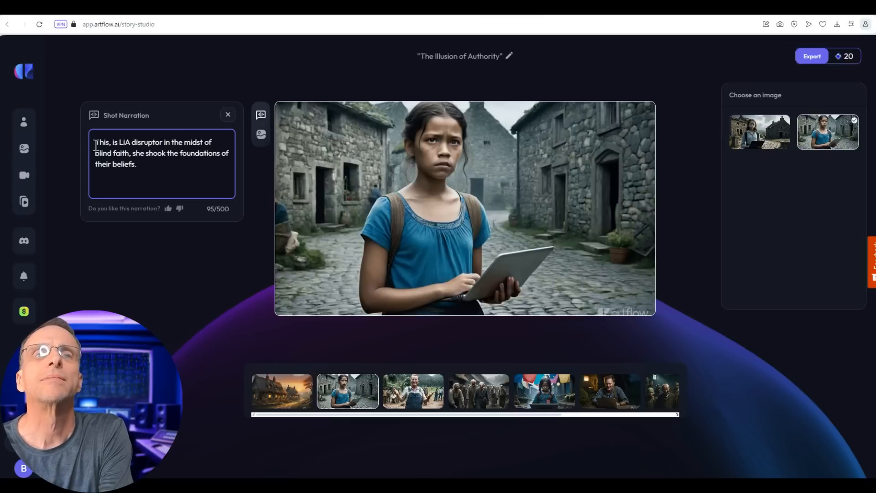
type("s Smarty F")
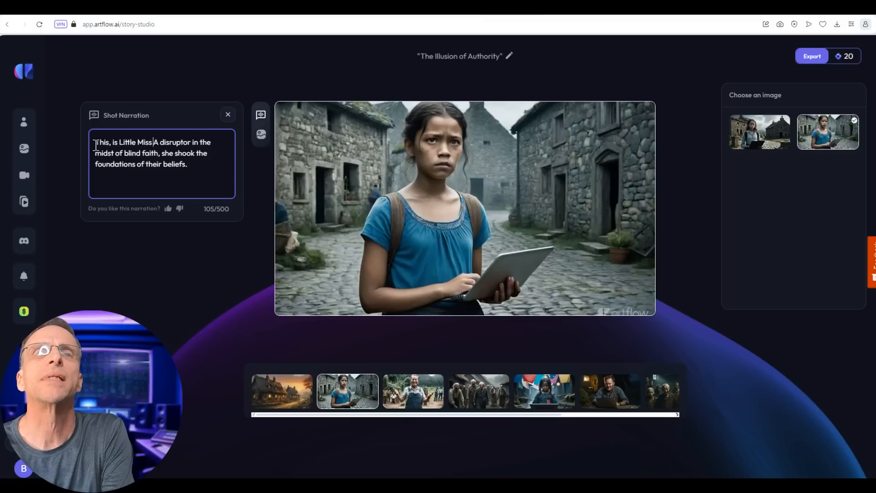
key("BackSpace")
type("Pants,")
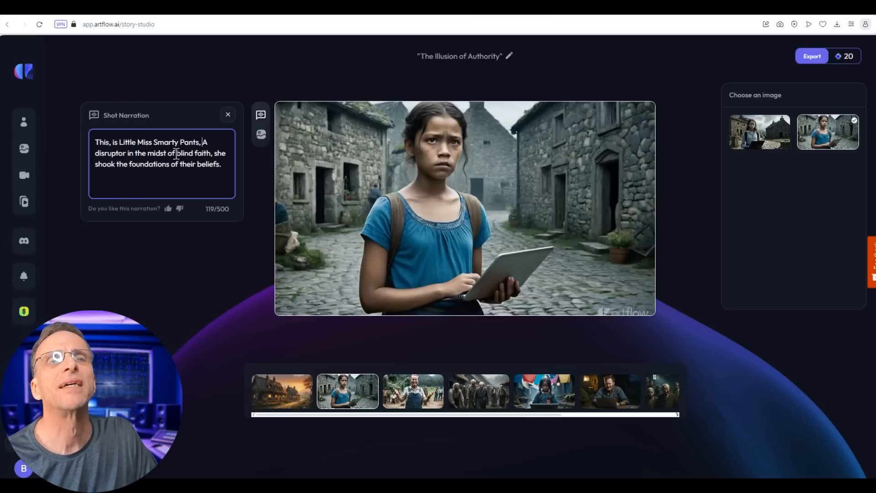
After "blind faith" in the second shot's narration, replace the comma with "in a egocentric leader," followed by the leader's full name and a comma
left_click_drag(211, 153, 221, 155)
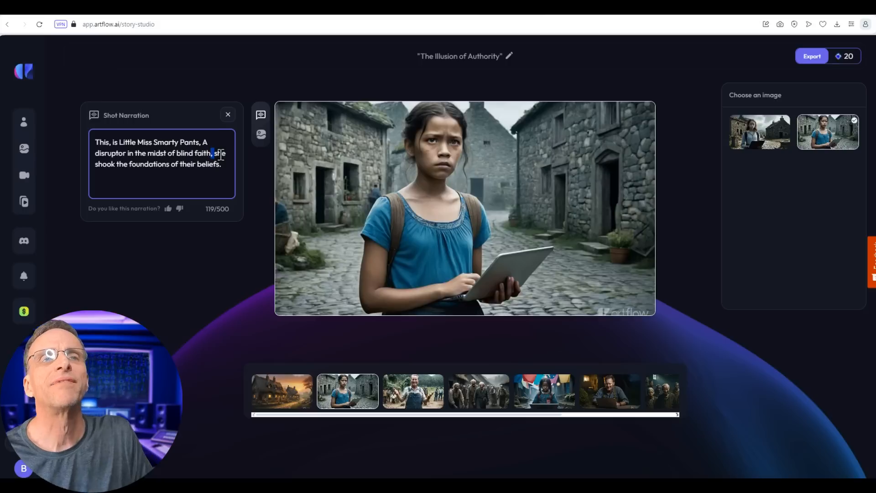
type("in a ")
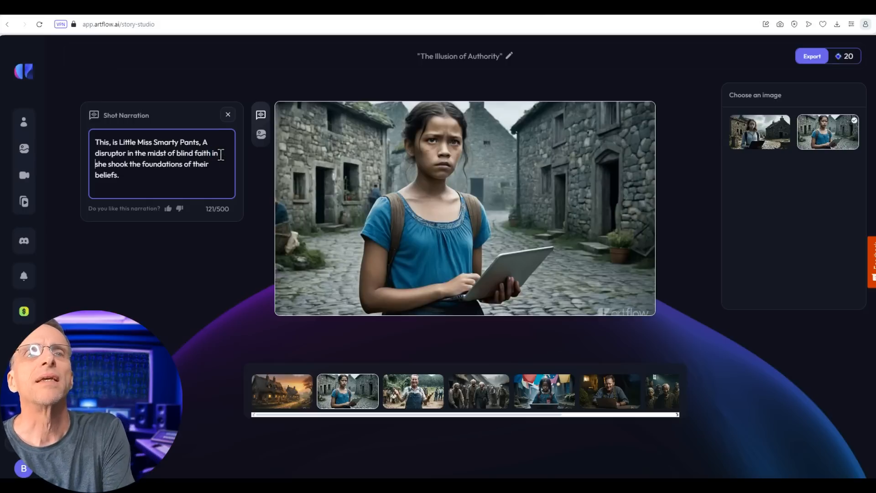
type("egocentric ")
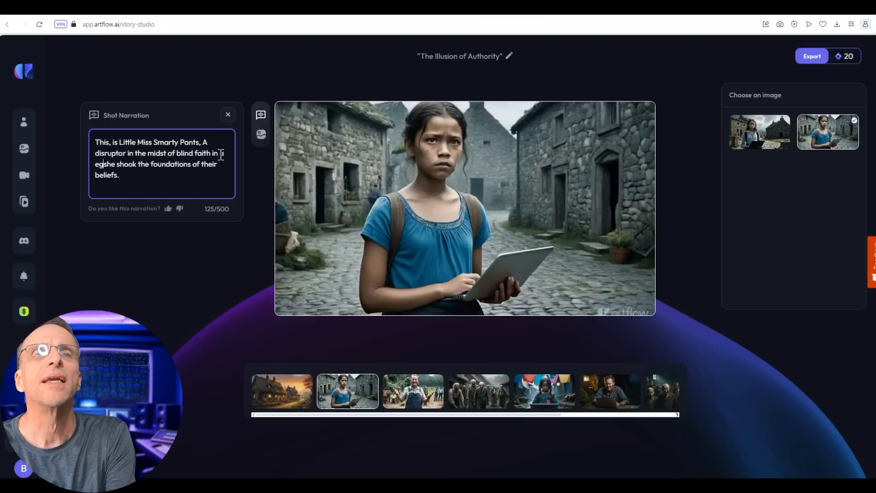
type("leader, Bob Doyle,")
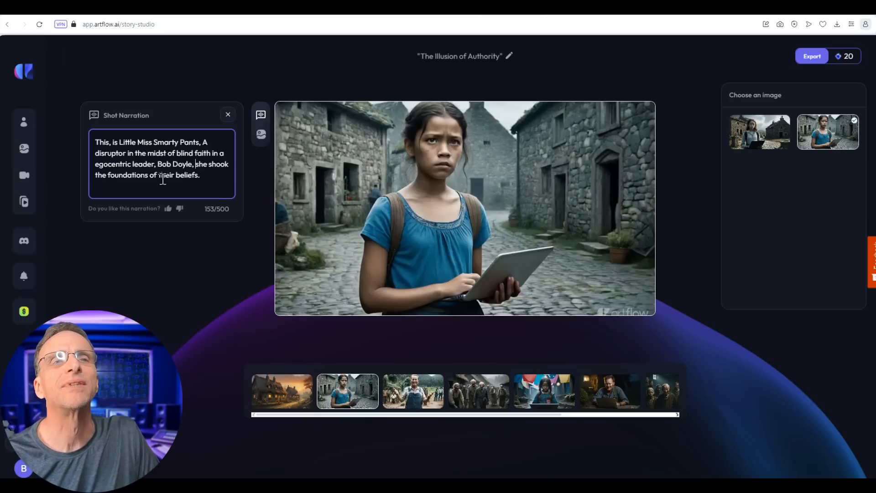
Change "their beliefs" at the end of the second shot's narration to "the beliefs of the residents."
double_click(163, 177)
type("the")
left_click(210, 176)
key("BackSpace")
type("of the resi")
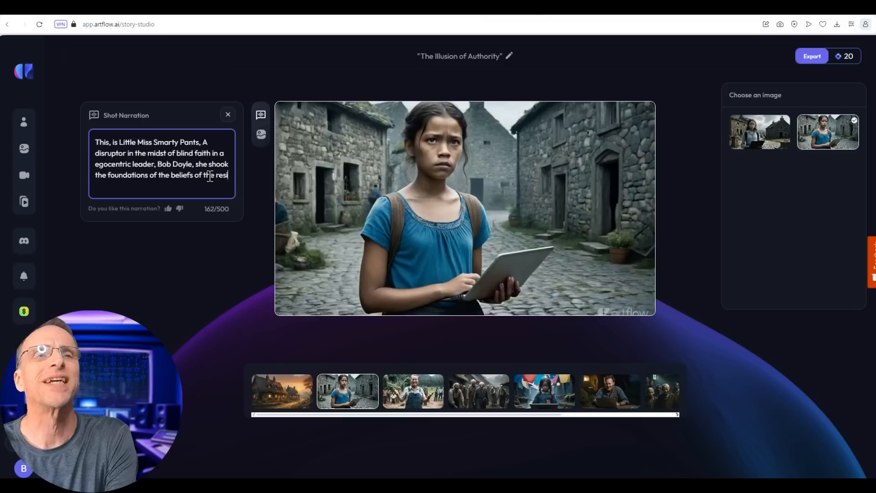
type("dents")
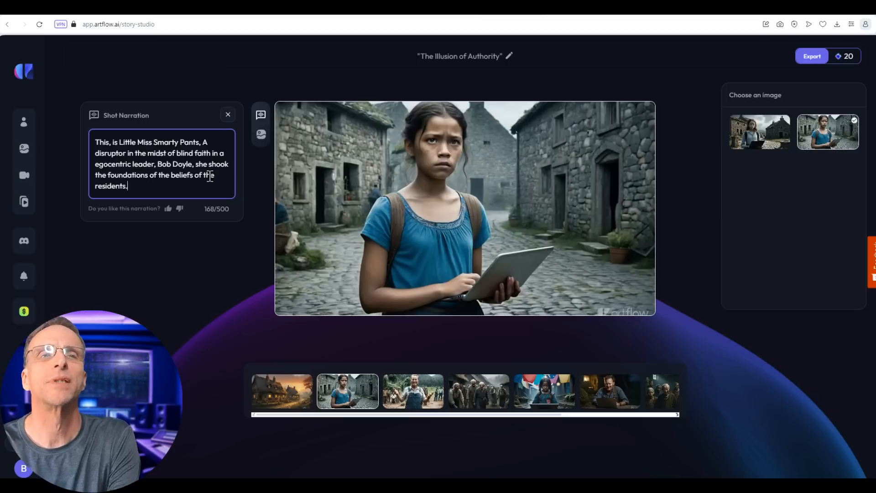
In the third shot's narration, insert "In" and the leader's first name with a comma after "unquestioning loyalty"
left_click(413, 390)
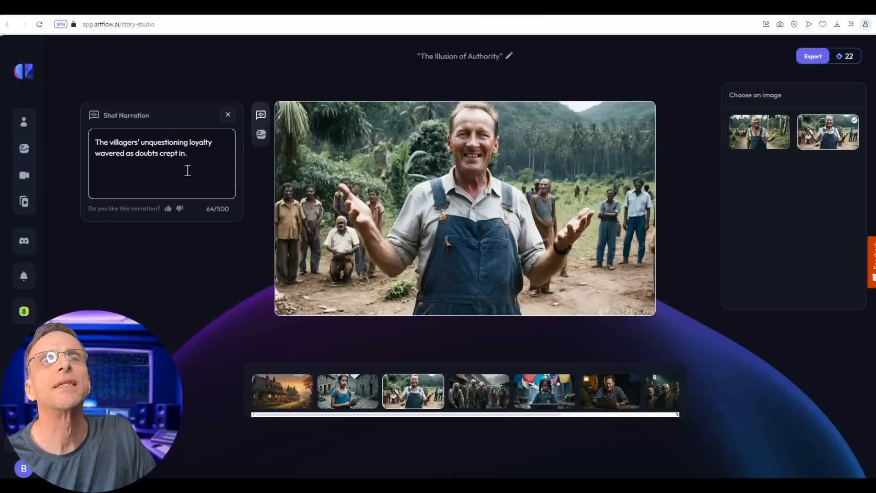
left_click(212, 147)
type("In Bob,")
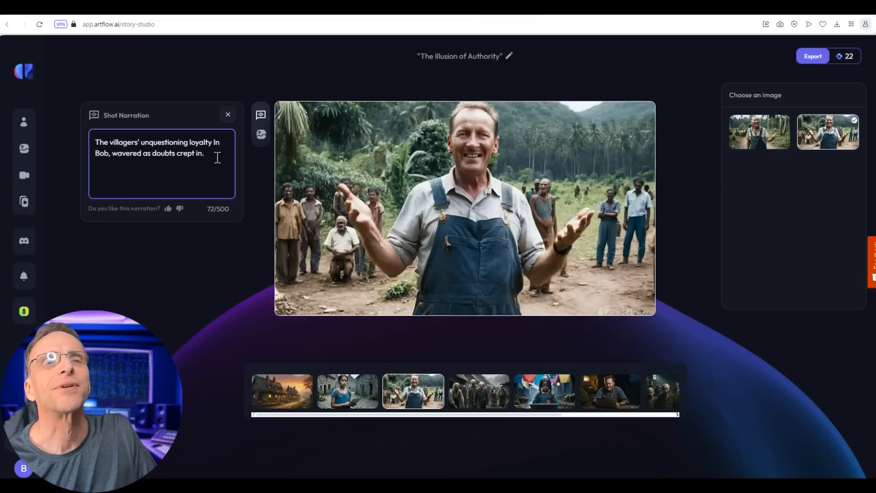
Append "Clearly, they choose doing that, over showering or changing clothes." to the fourth shot's narration
left_click(473, 403)
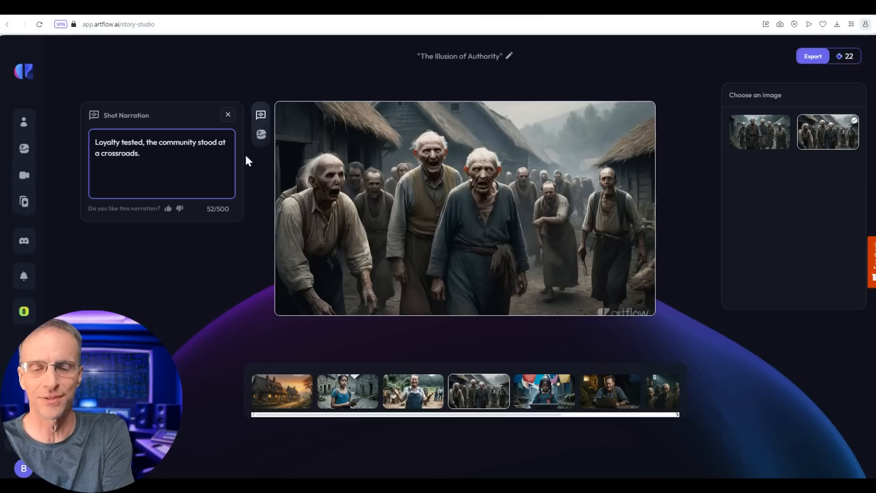
type("Clearly, they ")
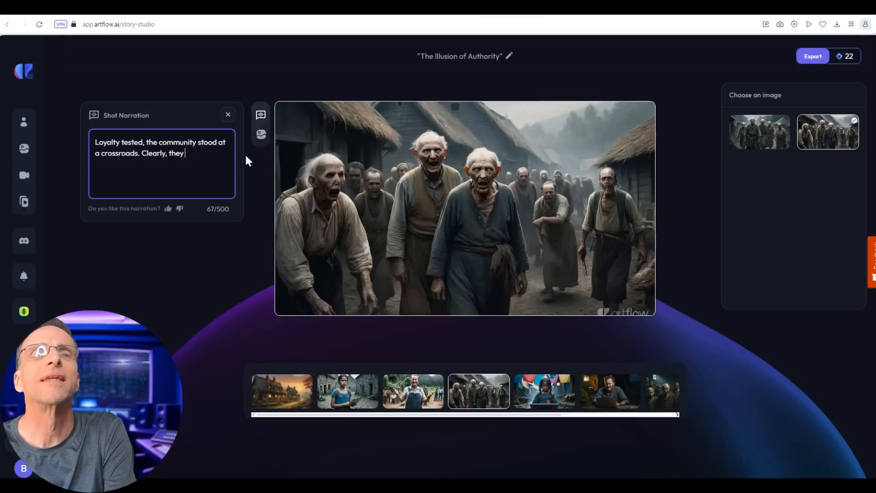
type("choose d")
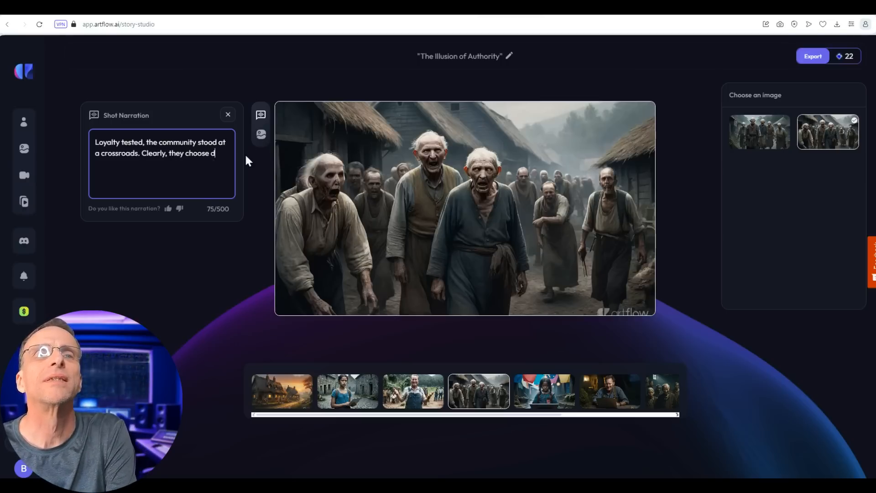
type("oing that, over sho")
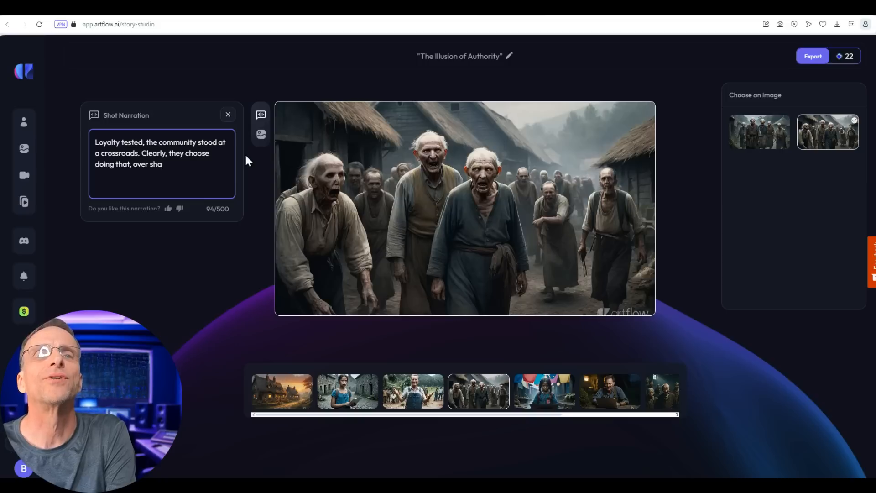
type("wering")
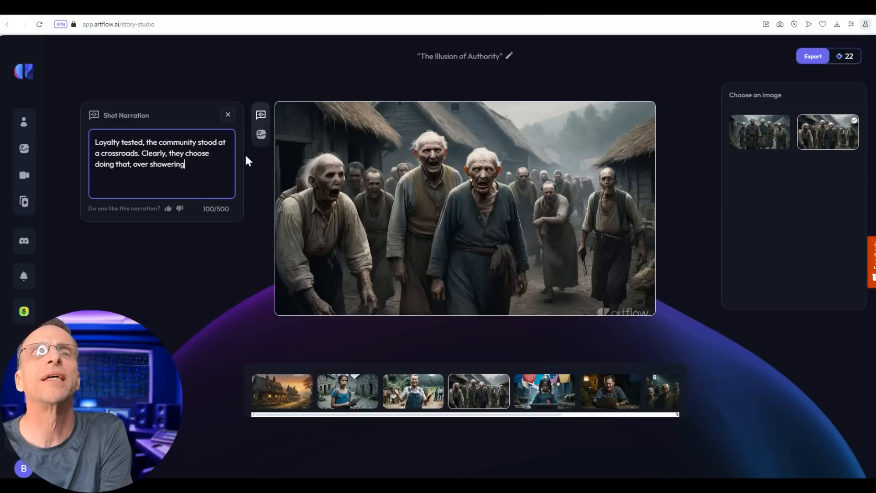
type(" or chongin")
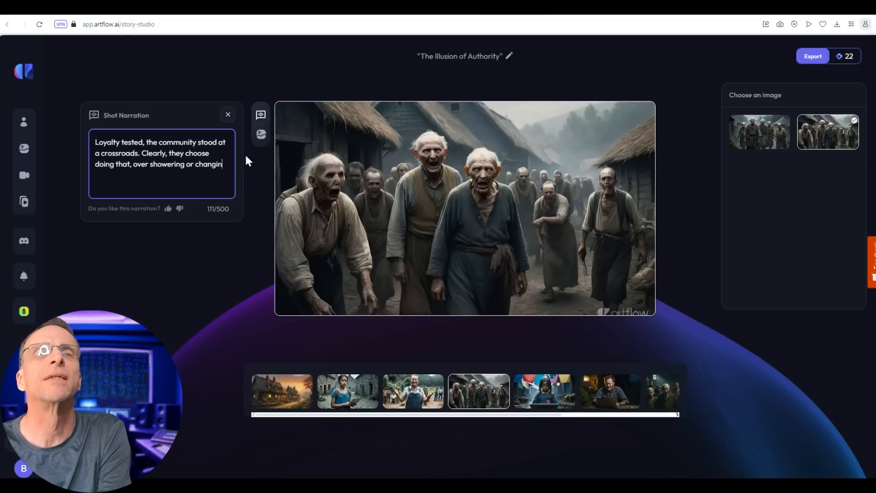
type("g clothes.")
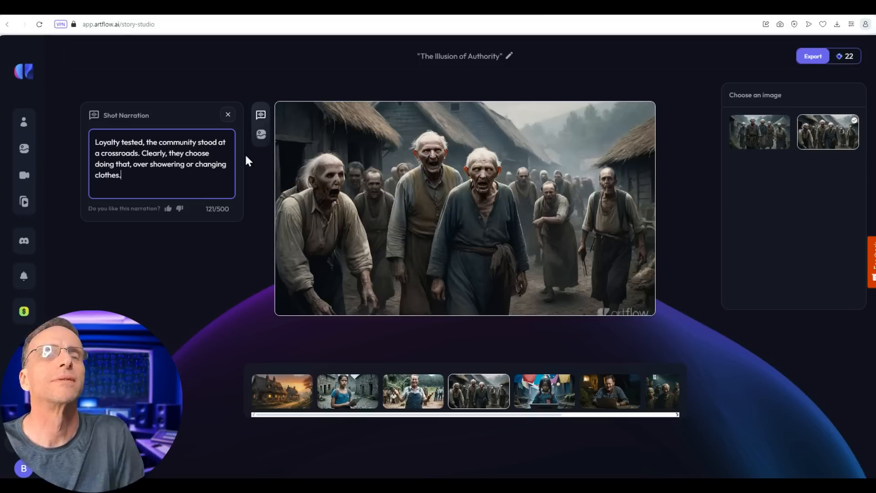
Choose the other image for the fifth shot and extend its narration with "and others came forth to speak their truth against the Doylian creed."
left_click(554, 399)
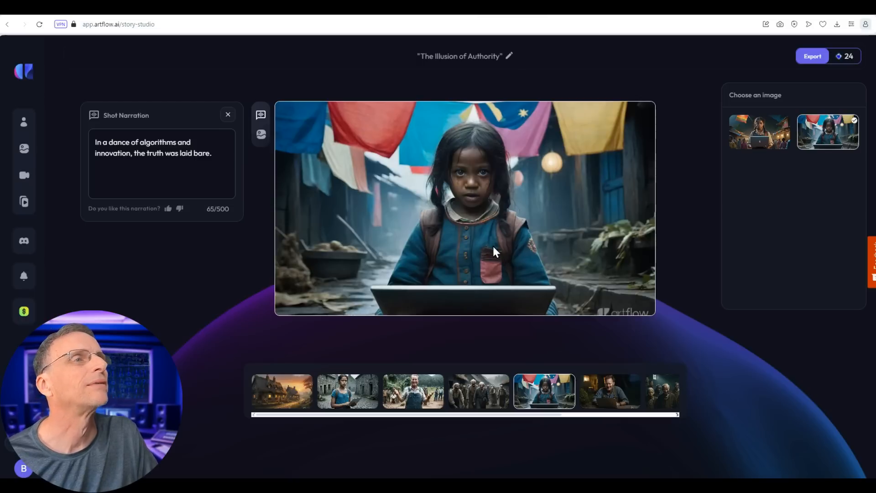
left_click(760, 133)
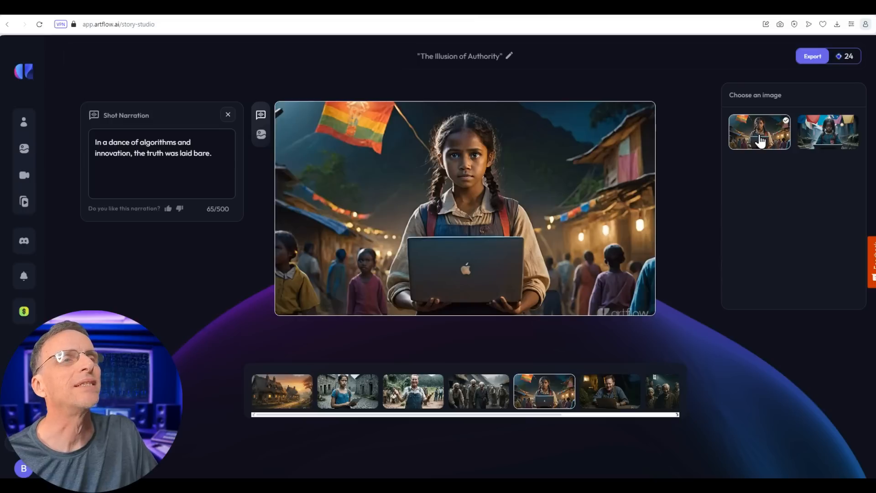
left_click(224, 160)
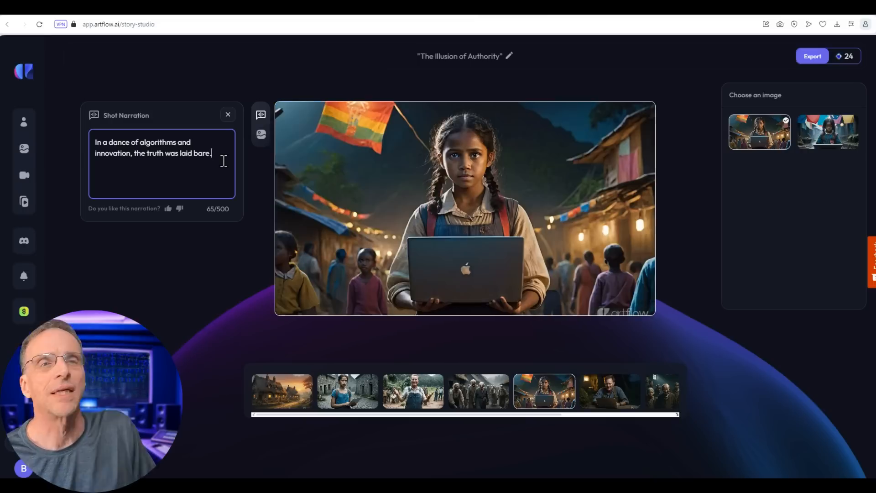
type("oth")
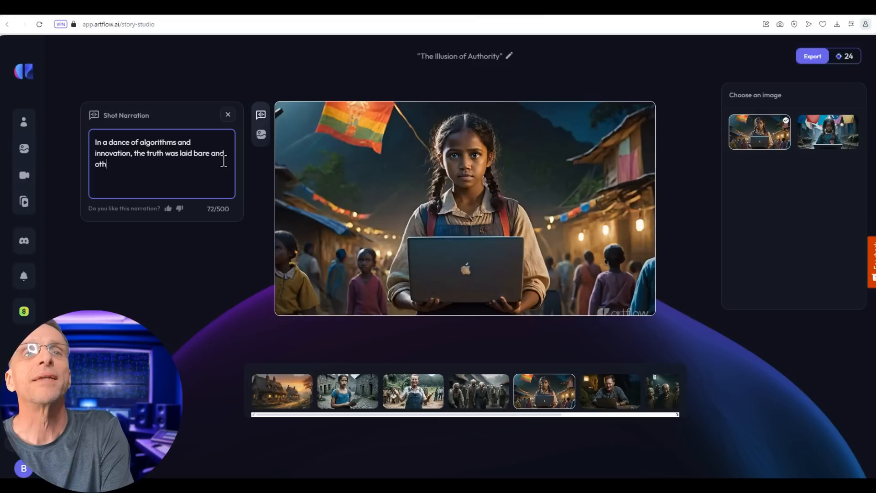
type("ers came forth")
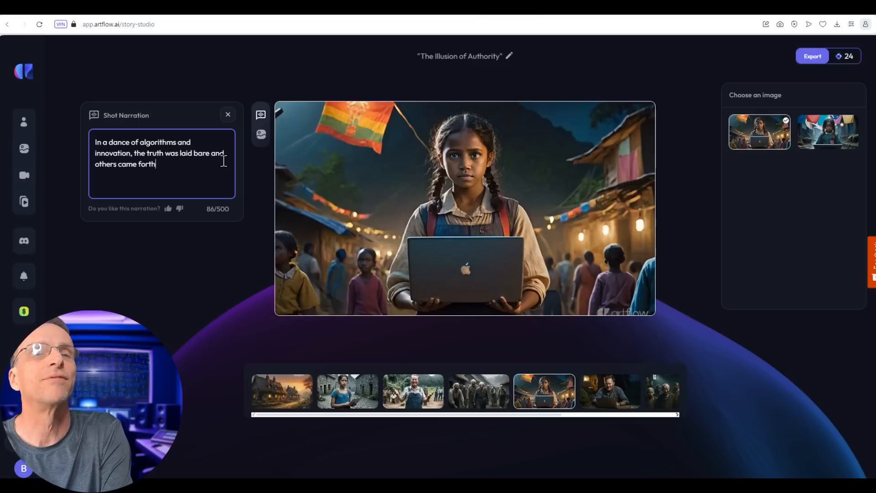
type(" to speak their trut")
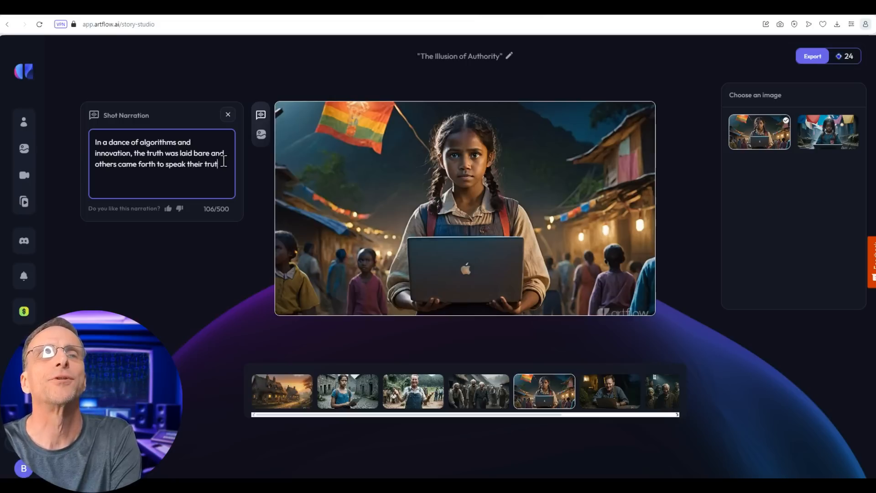
type("h. against")
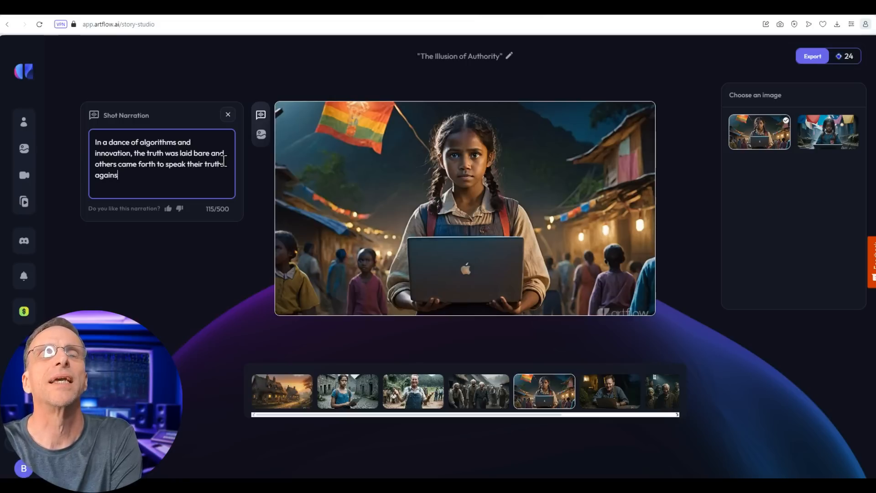
type(" the")
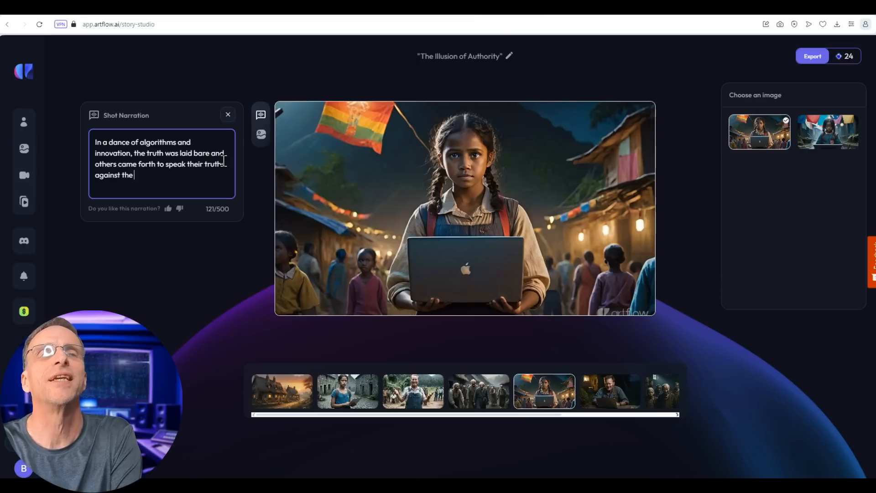
type(" Doylian creed.")
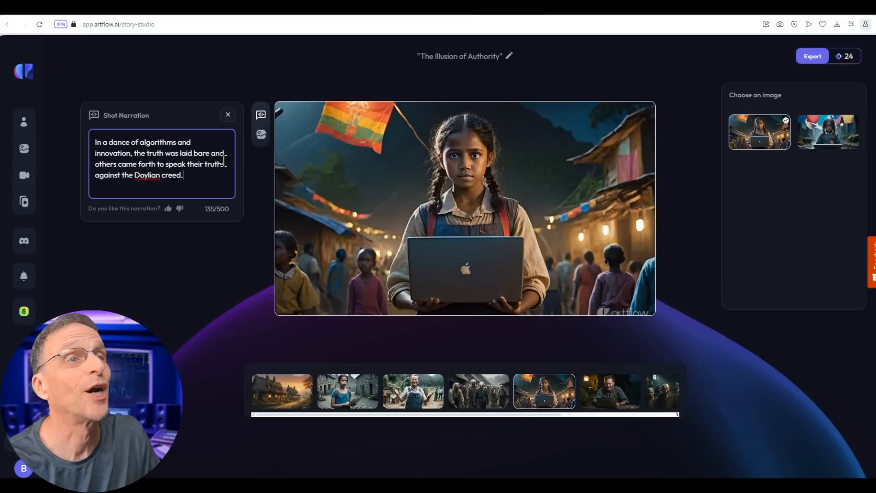
In the sixth shot's narration, replace "king" with self-proclaimed "King of AI", keeping the title in quotation marks
left_click(605, 401)
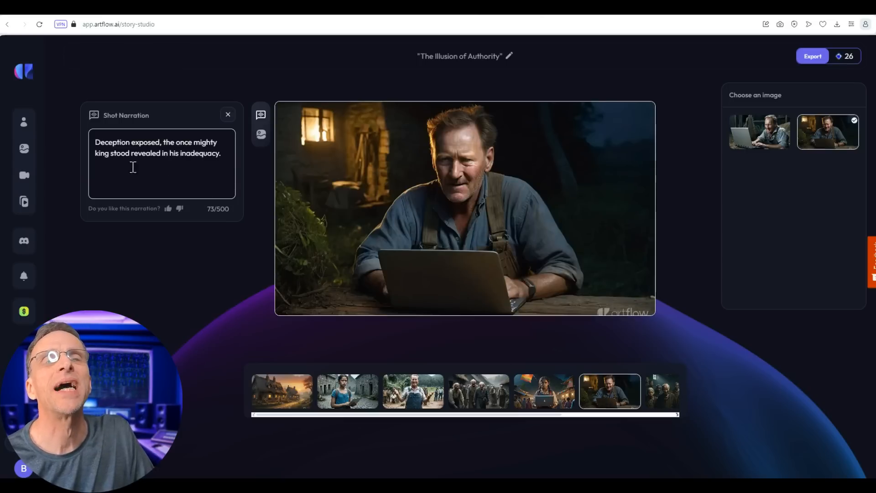
left_click(96, 153)
left_click_drag(96, 153, 111, 152)
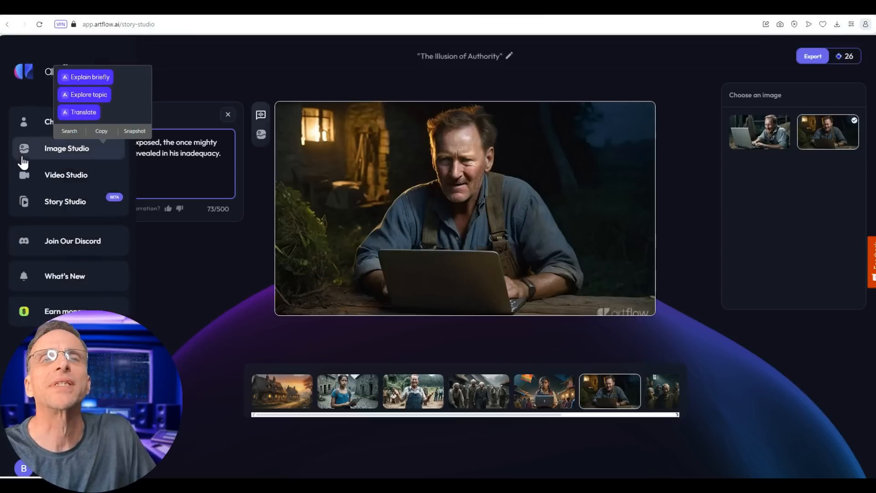
left_click(164, 177)
double_click(96, 153)
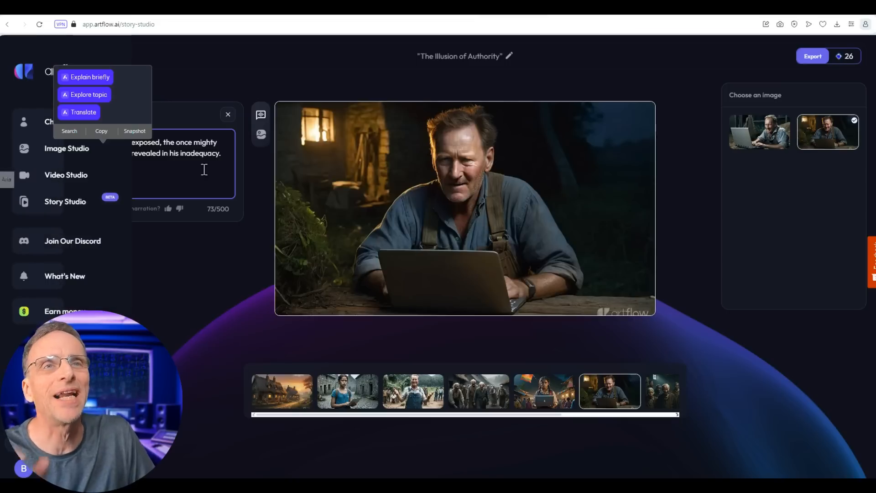
left_click(189, 168)
double_click(103, 153)
key("BackSpace")
type("King of ")
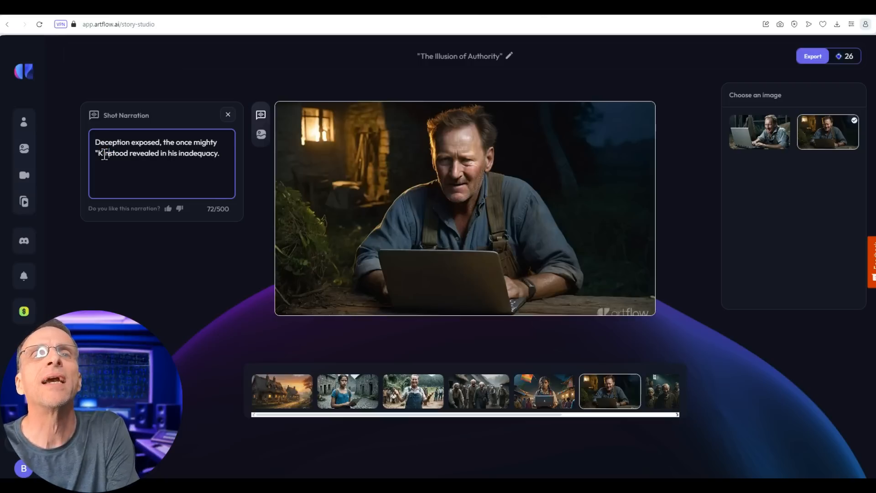
type("Al")
type("\"")
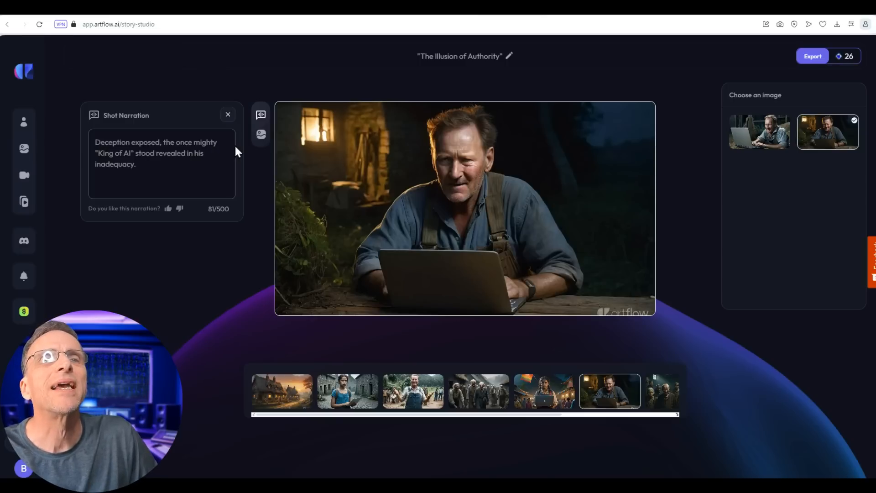
left_click(223, 143)
type("self-proclaimed")
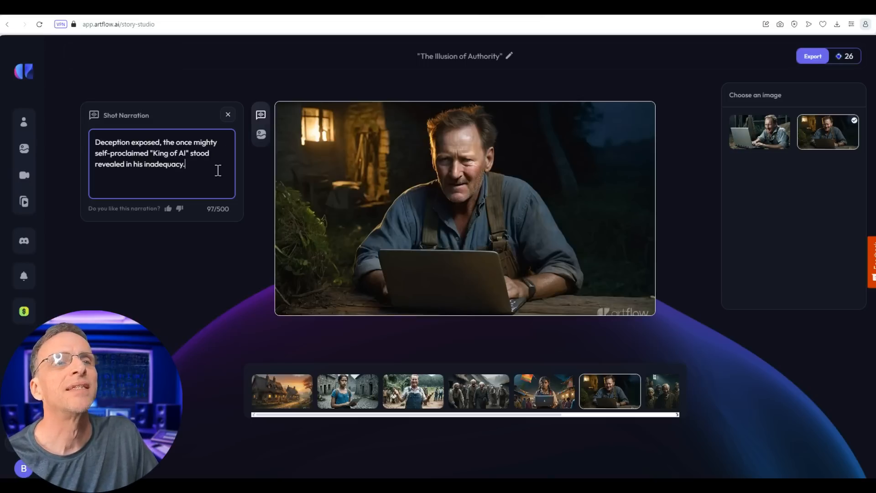
Add a closing sentence about the missing GPU to the sixth shot's narration, beginning "Heck, his laptop didn't even have a"
type("Heck, his laptop")
type(" didn't even have")
type(" a l")
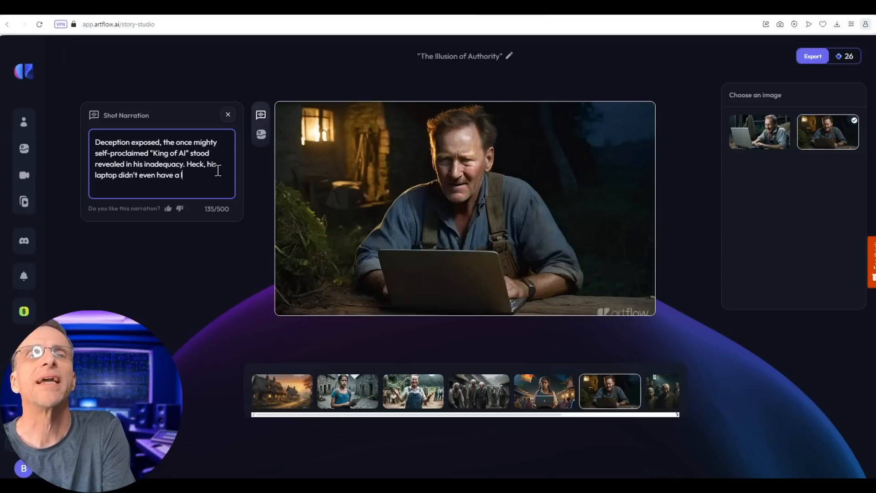
type(" GPU")
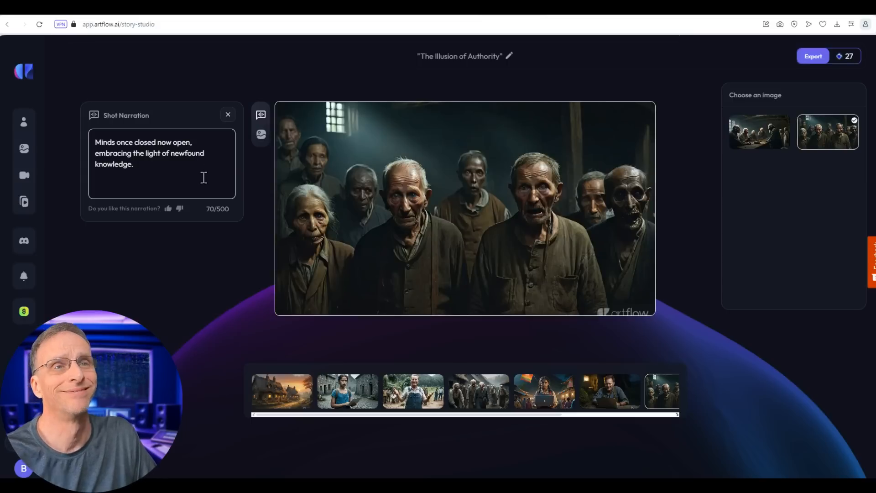
End the seventh shot's narration with ", the villagers appeared happier than ever before!" after "newfound knowledge"
left_click(186, 169)
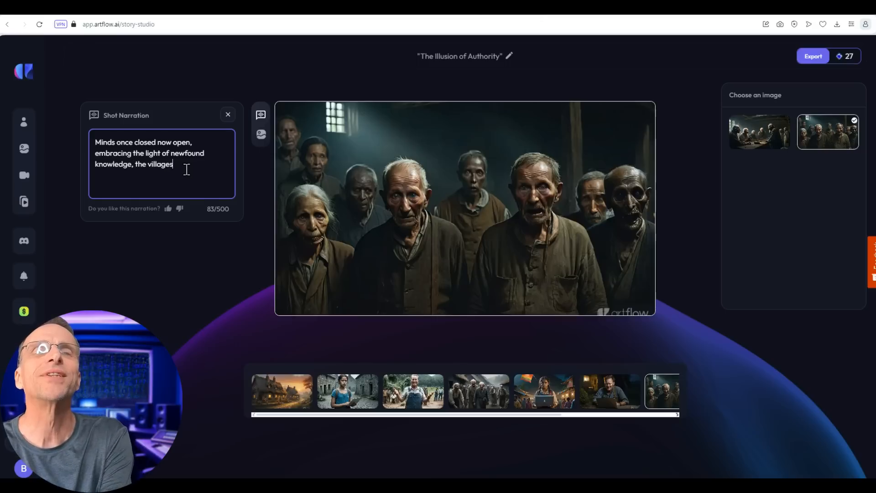
type("d h")
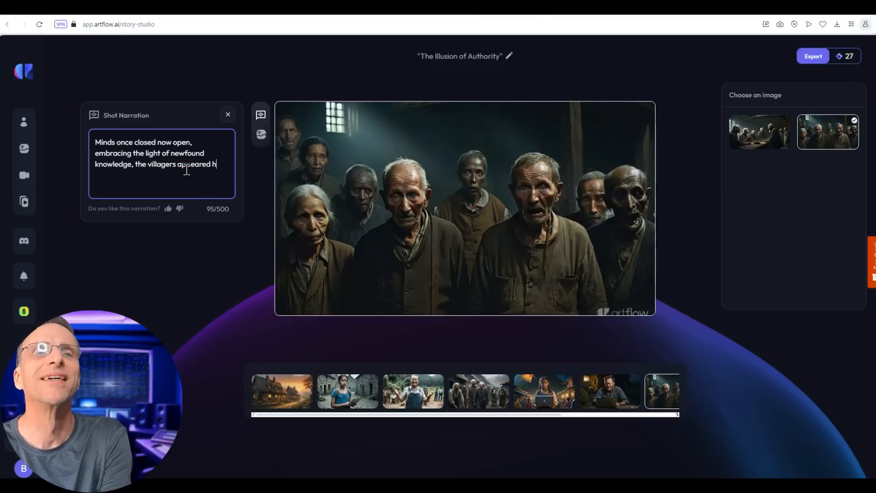
type("appier than ever before!")
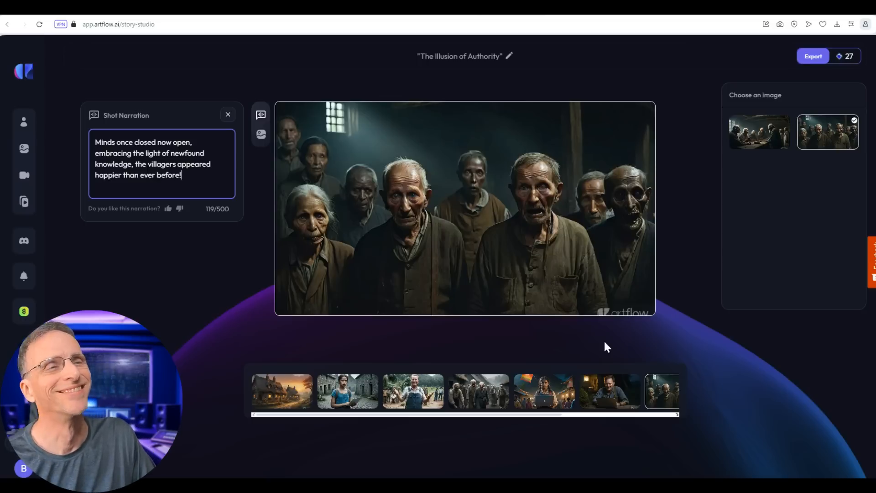
In the eighth shot's narration, change the opening before "beacon of change" to "All thanks to that know-it-all"
left_click_drag(594, 394, 576, 415)
type("t")
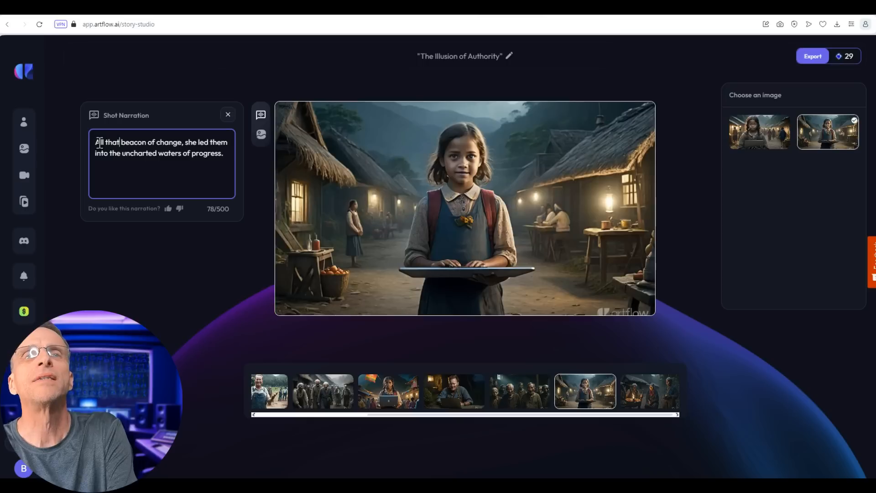
key("BackSpace")
type("nks to that beacon of change,")
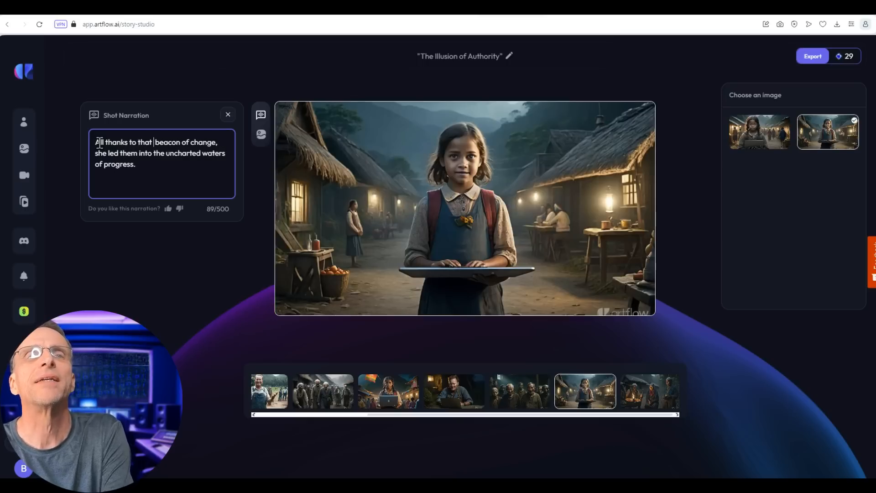
type("nwe")
key("BackSpace")
key("BackSpace")
key("BackSpace")
type("kne")
key("BackSpace")
type("ow-it ")
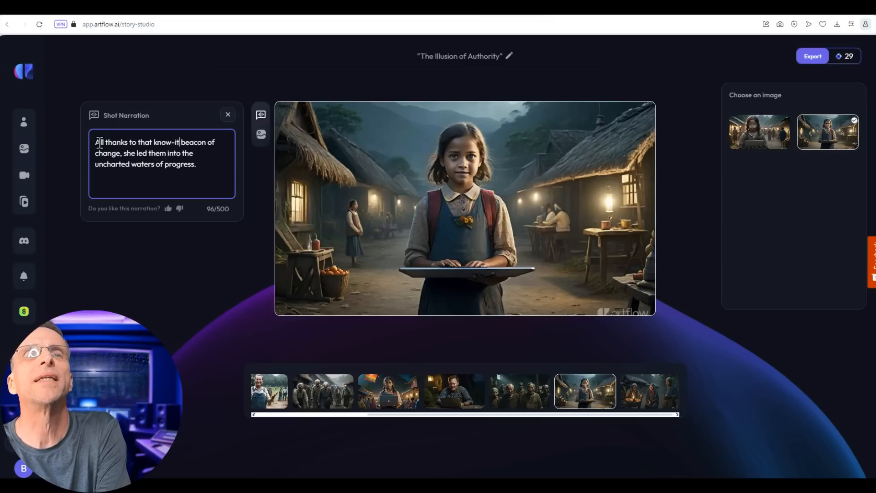
type("-all")
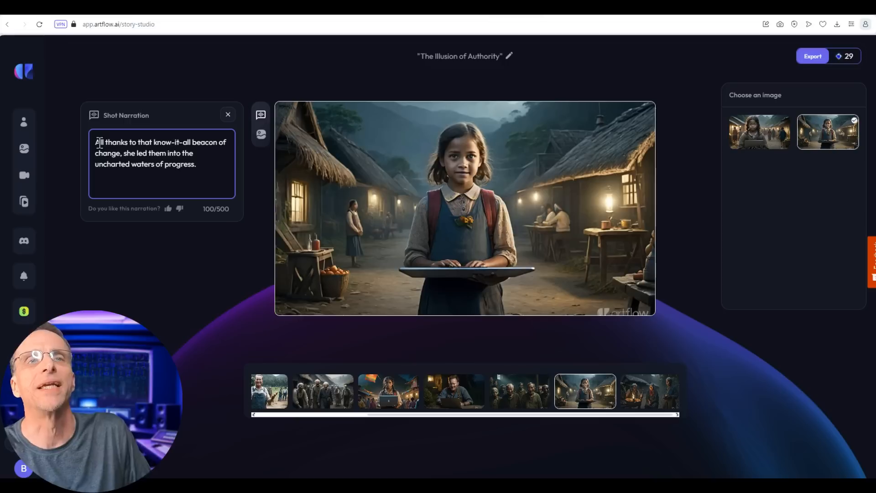
Replace "she" in the eighth shot's narration with "Little Miss Smarty Pants - who"
left_click_drag(123, 155, 135, 155)
type("Little ")
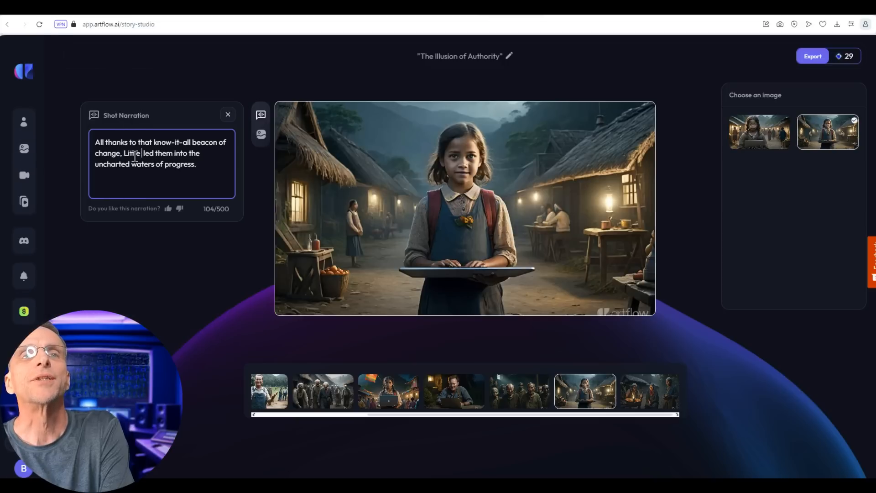
type("Miss Smarty Pants - who")
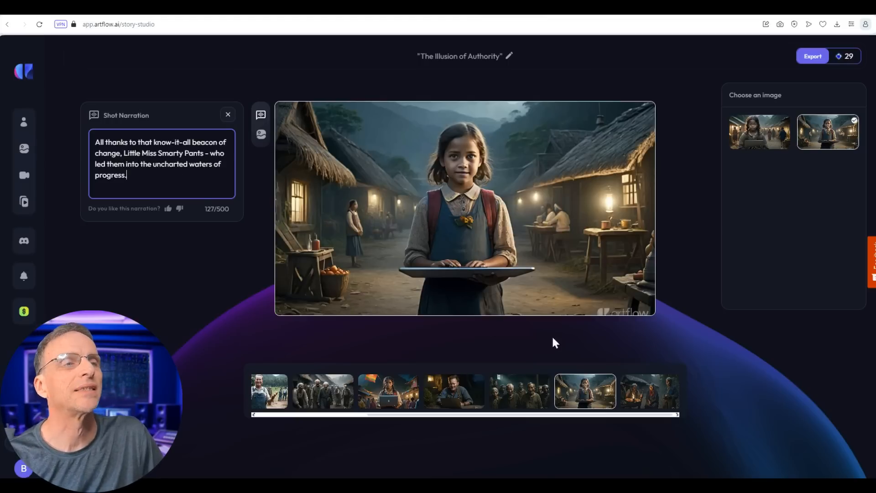
Write the final shot's narration as "...where they all eventually drowned except these three." followed by "The End." after a blank line
left_click(656, 397)
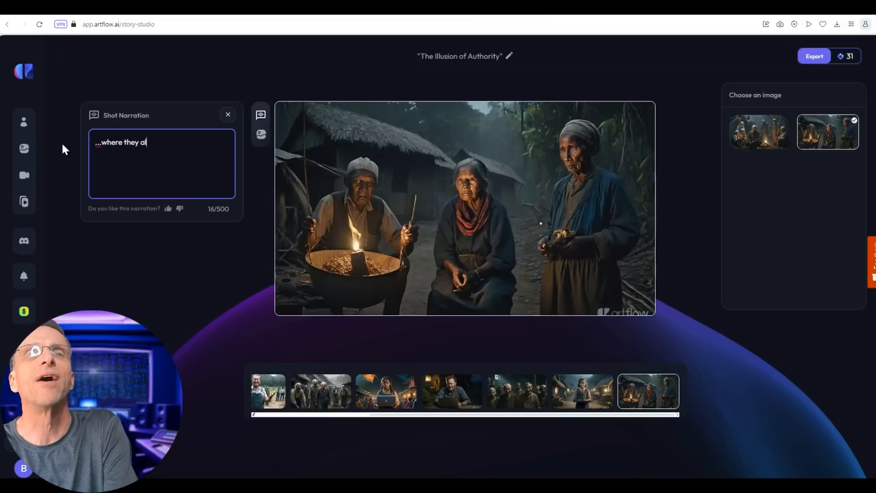
type("ntually  drowned ")
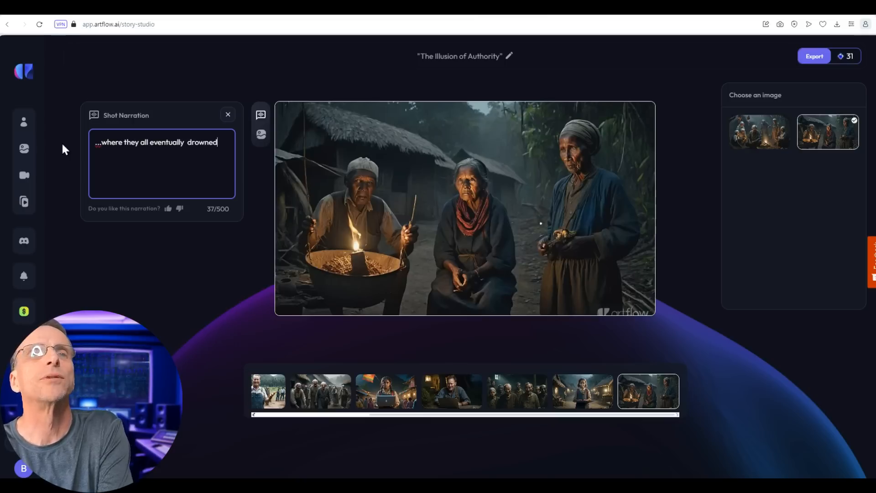
type("exc")
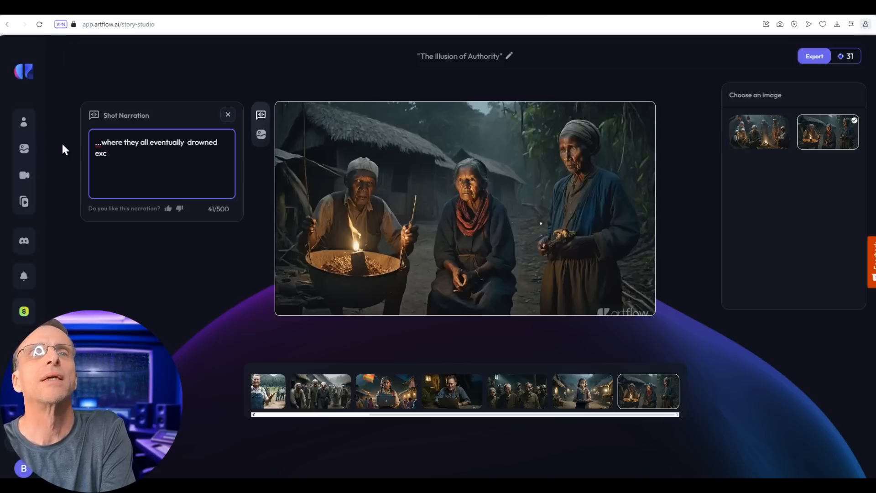
type("ept these ")
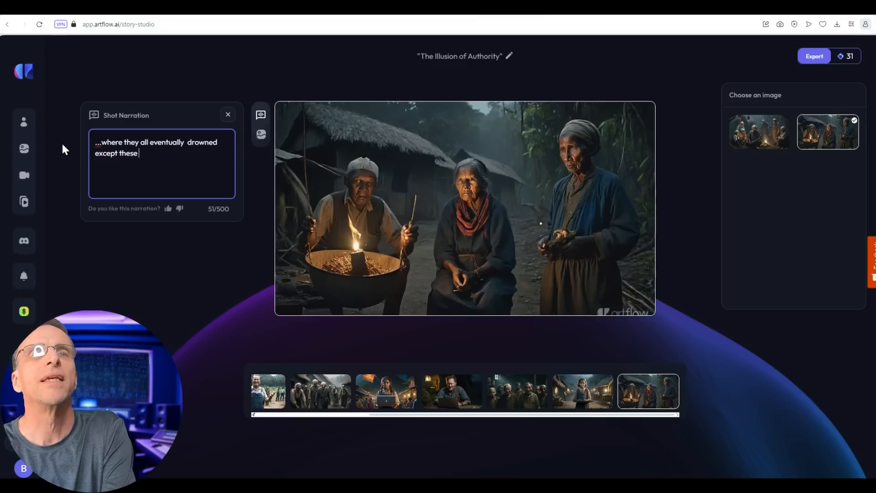
type("three.")
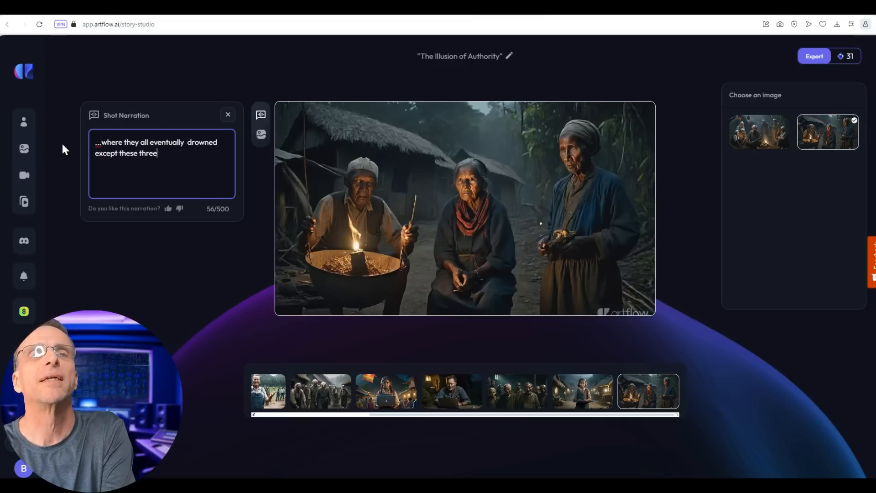
key("Return")
key("Return")
type("The End.")
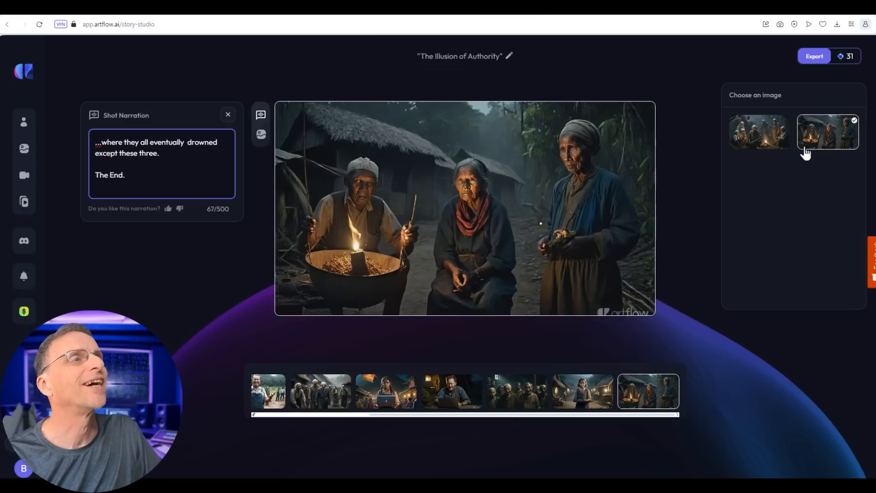
Compare the alternate images for the final, eighth and sixth shots, keeping the image originally chosen for each
left_click(764, 135)
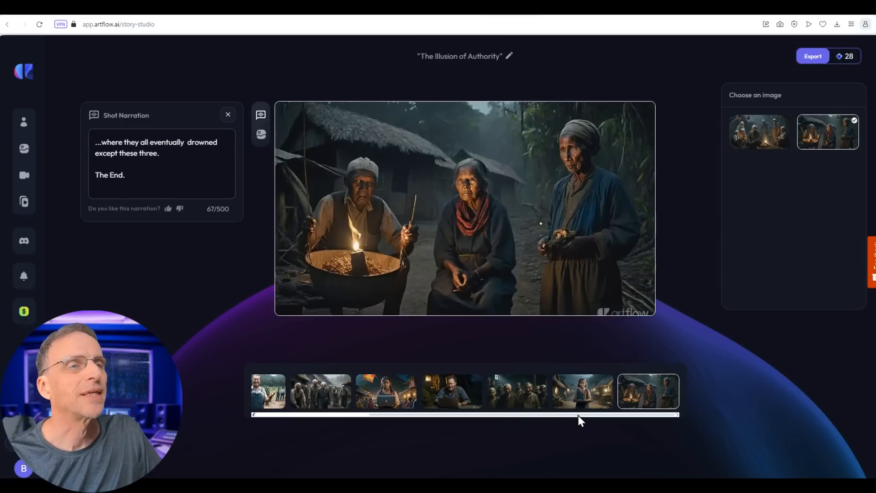
left_click(587, 402)
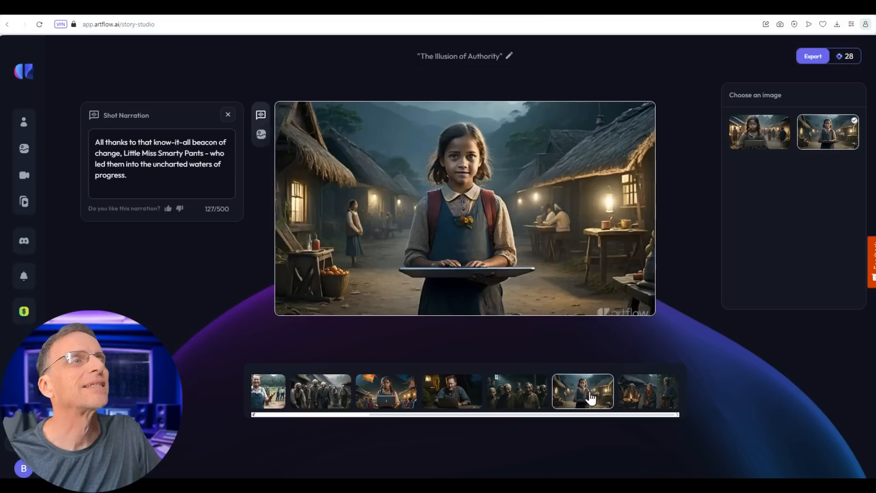
left_click(751, 139)
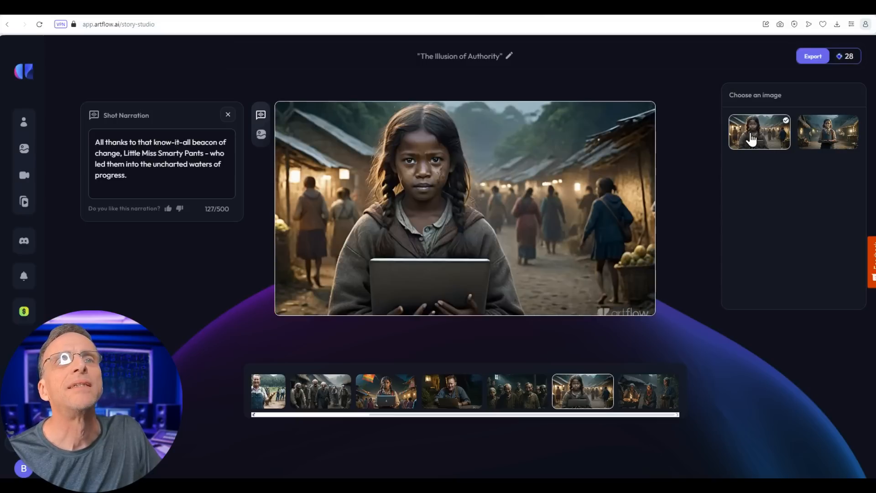
left_click(816, 137)
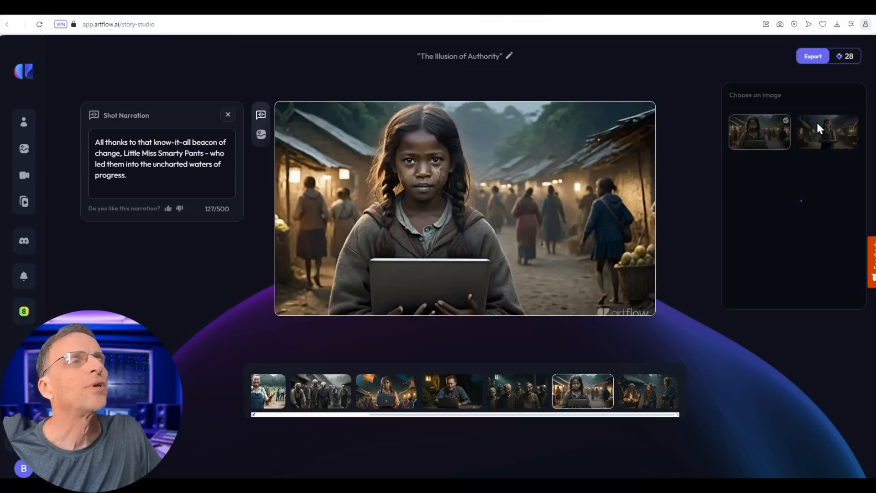
left_click(518, 399)
left_click(447, 398)
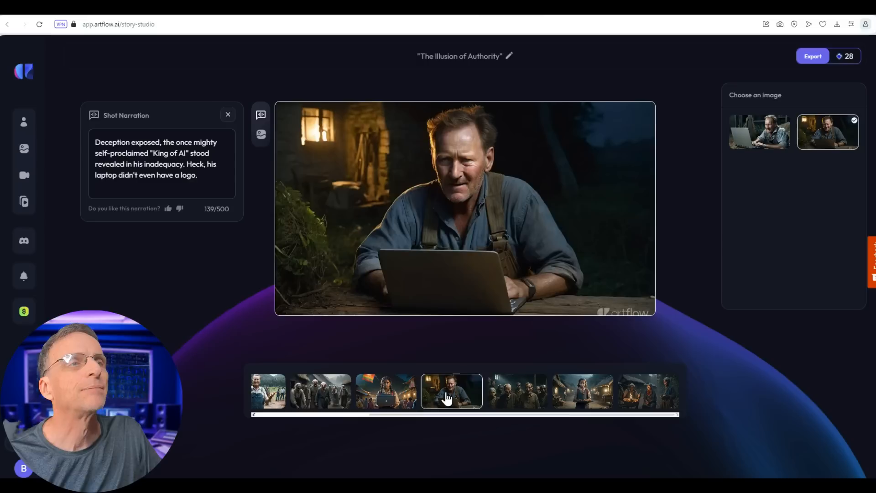
left_click(757, 124)
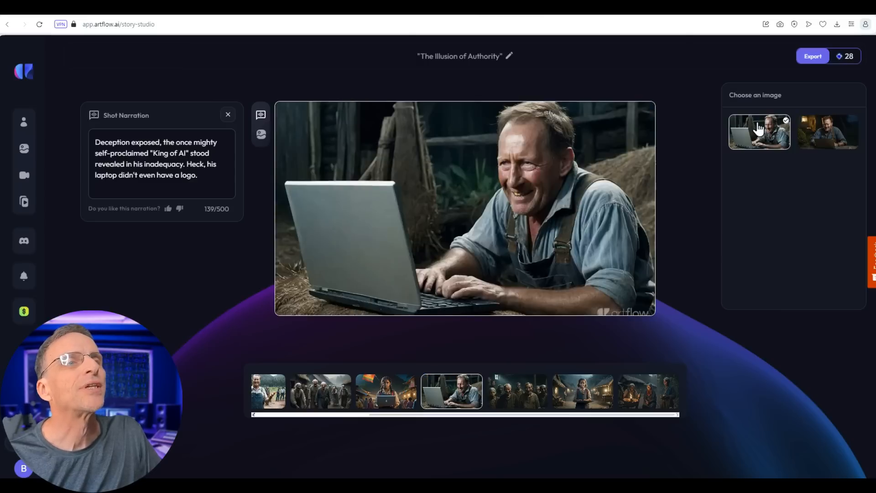
left_click(807, 133)
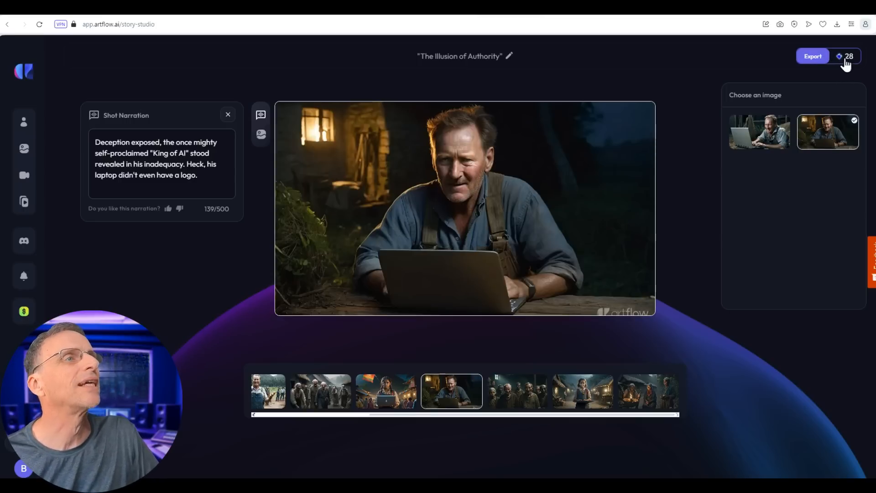
Export the finished story "The Illusion of Authority"
left_click(811, 60)
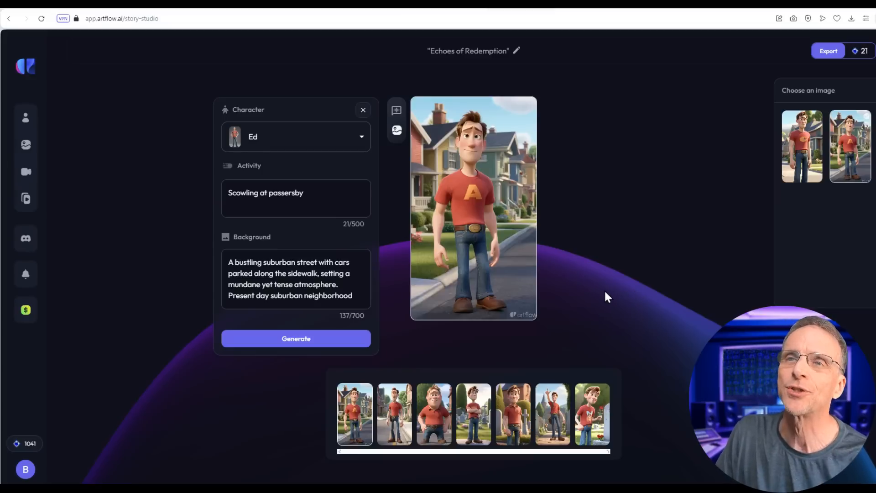
Review the narration and the character, activity and background settings of the first shot in "Echoes of Redemption"
left_click(397, 112)
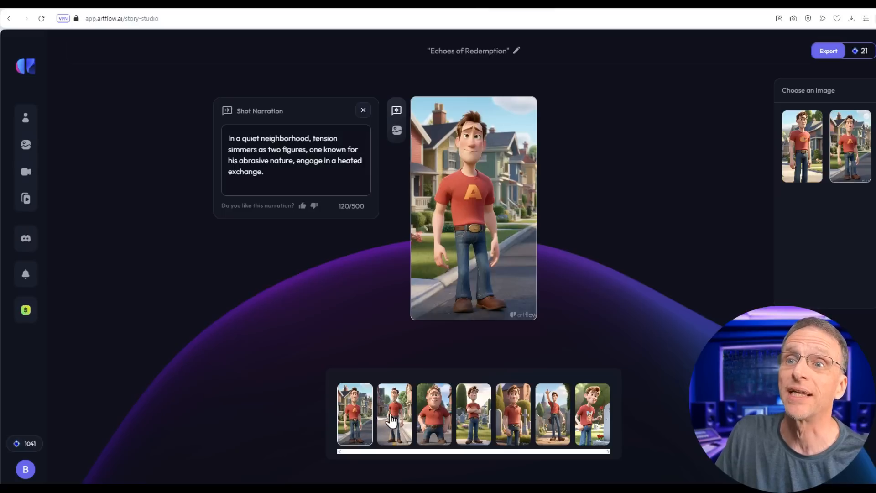
left_click(406, 417)
left_click(351, 404)
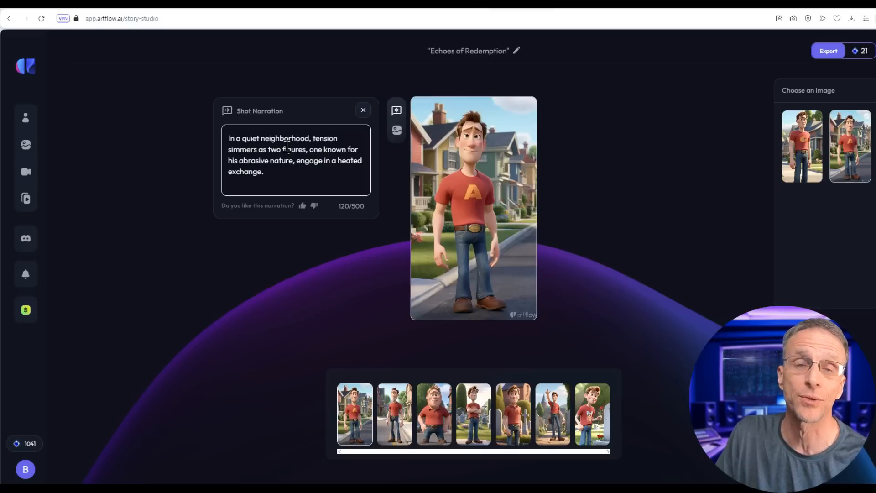
left_click(397, 112)
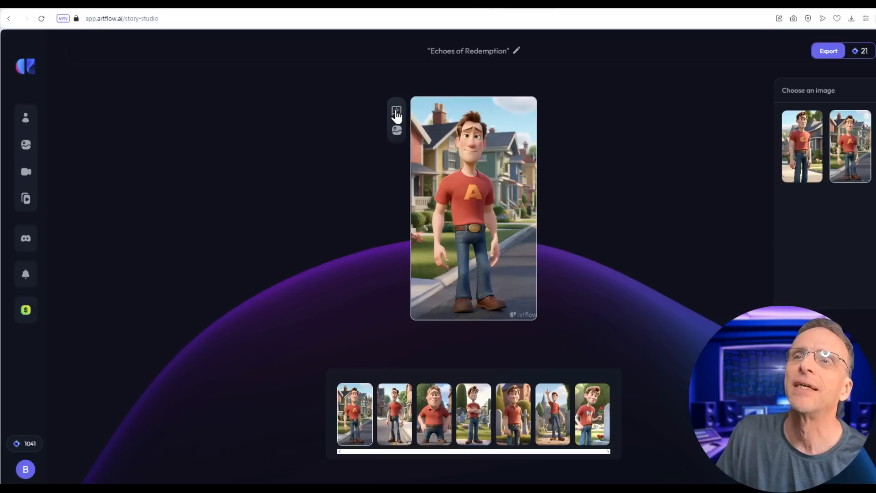
left_click(397, 112)
left_click(396, 113)
left_click(396, 113)
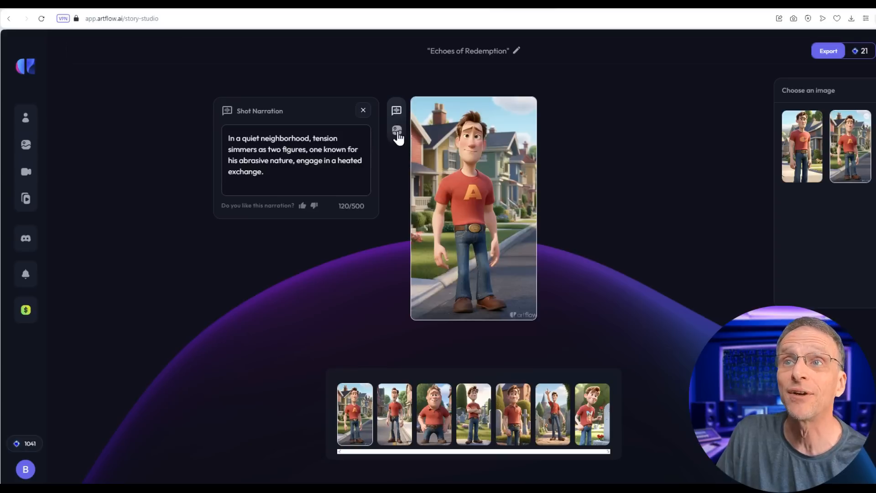
left_click(396, 131)
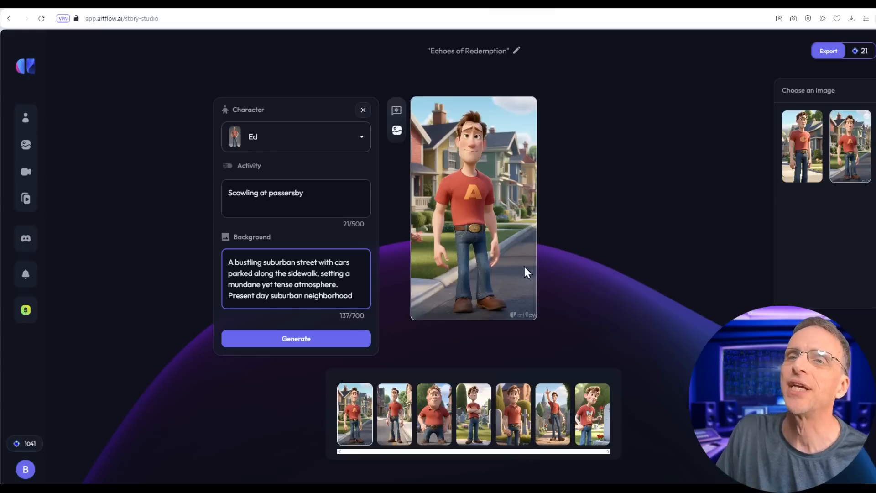
Open the exported "The Illusion of Authority" video from the story gallery and watch it in full screen
left_click(821, 150)
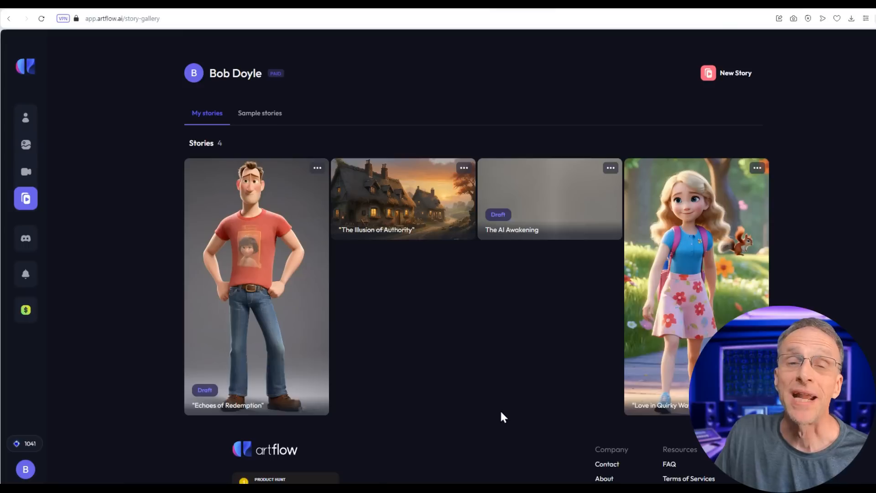
left_click(400, 204)
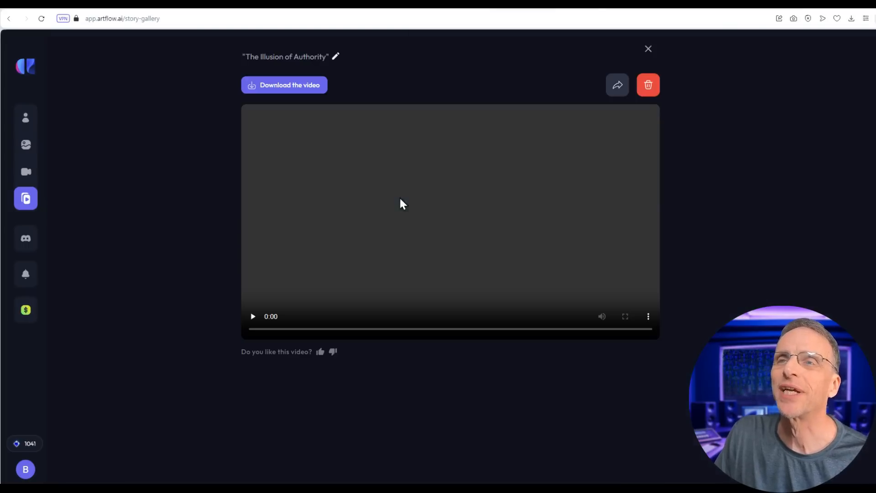
left_click(624, 314)
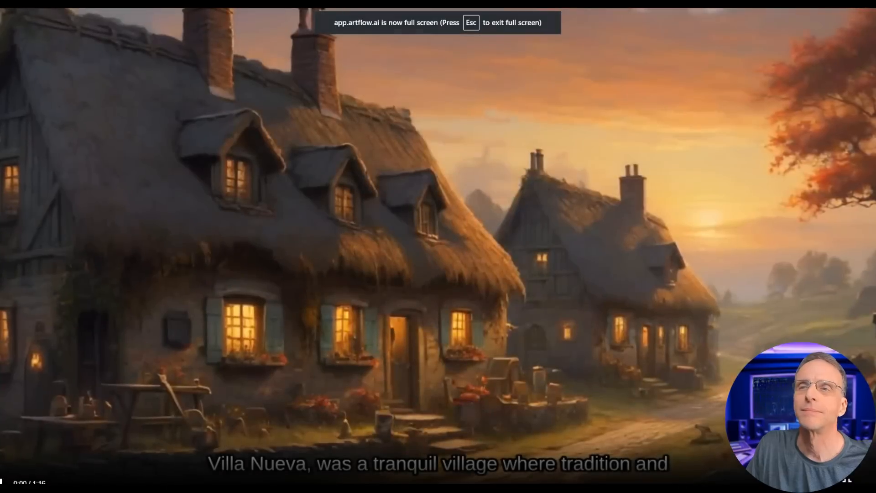